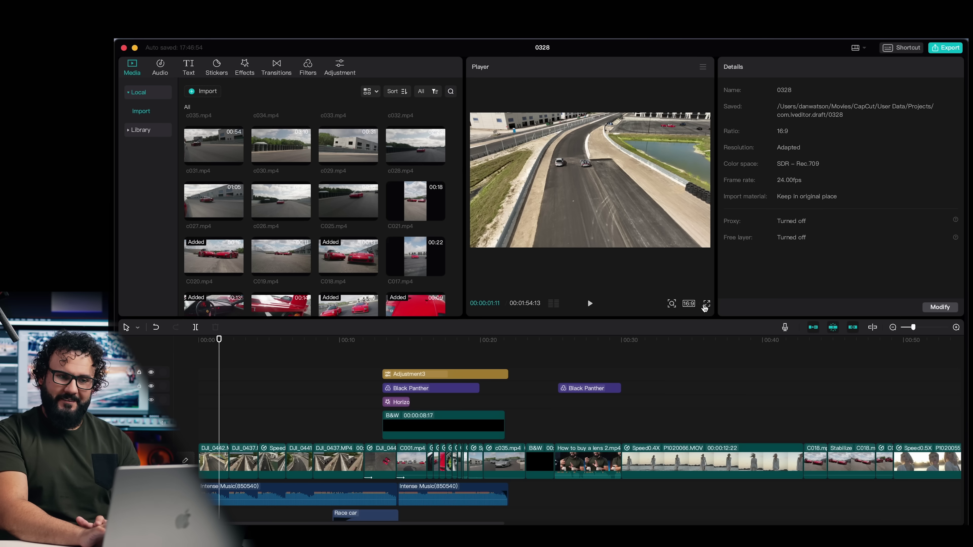
Switch the project to a 9:16 vertical frame and scale the first drone clip to fill it.
click(689, 305)
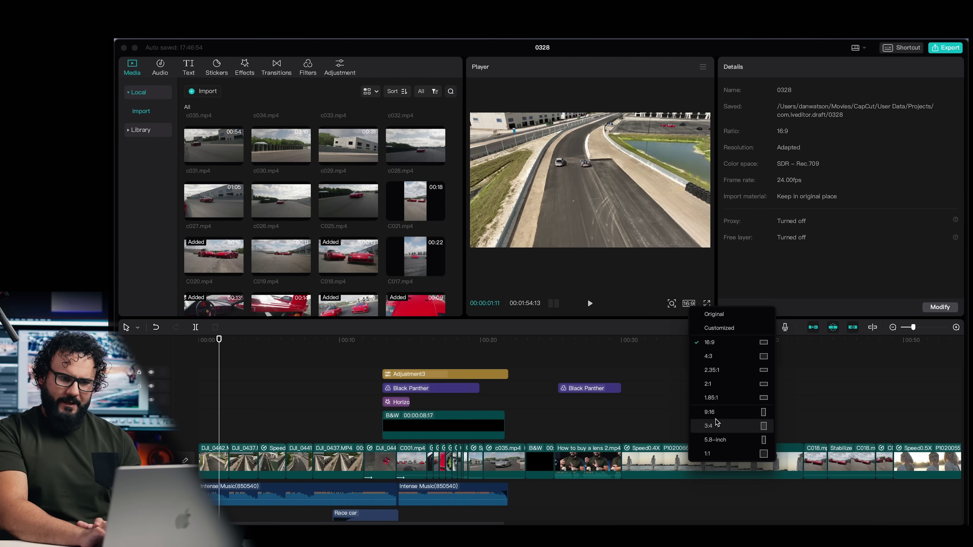
click(713, 413)
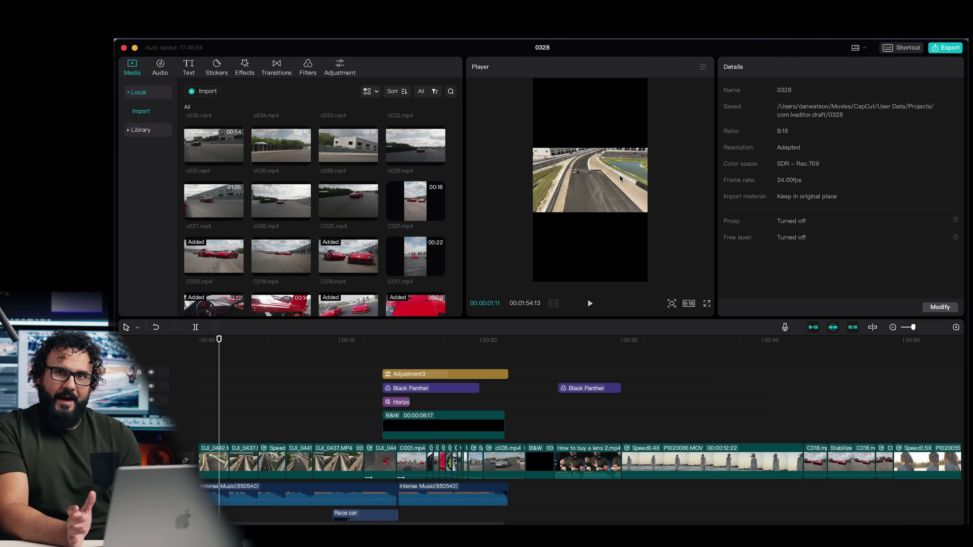
click(210, 466)
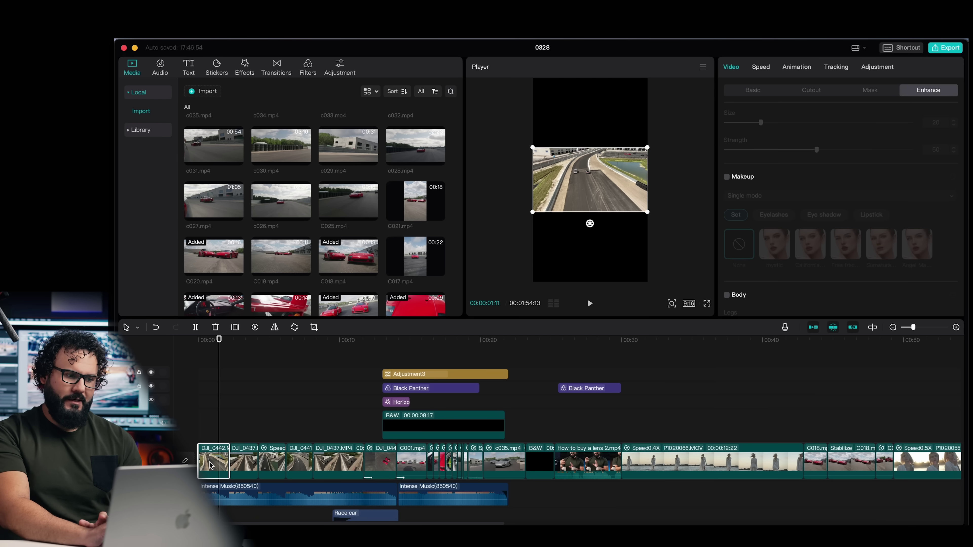
click(745, 90)
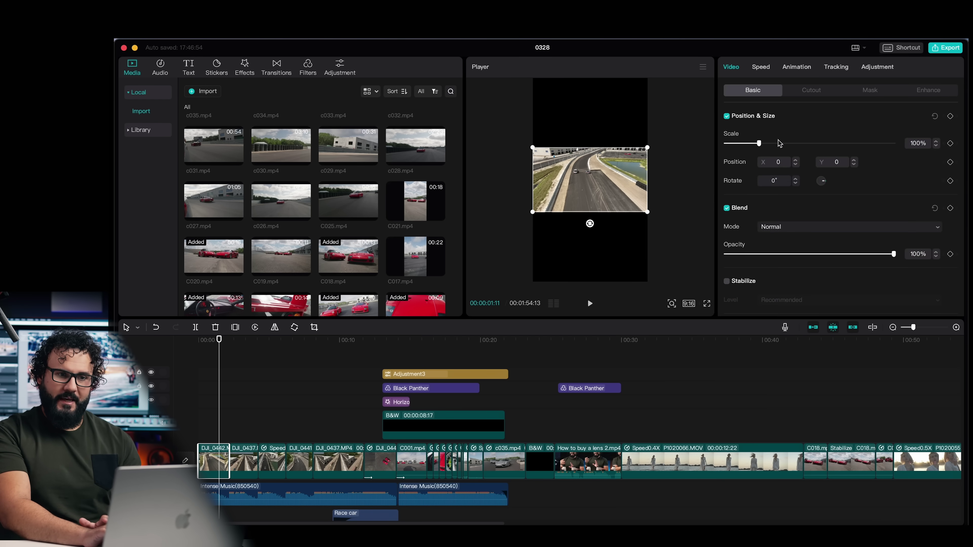
drag(759, 144, 828, 142)
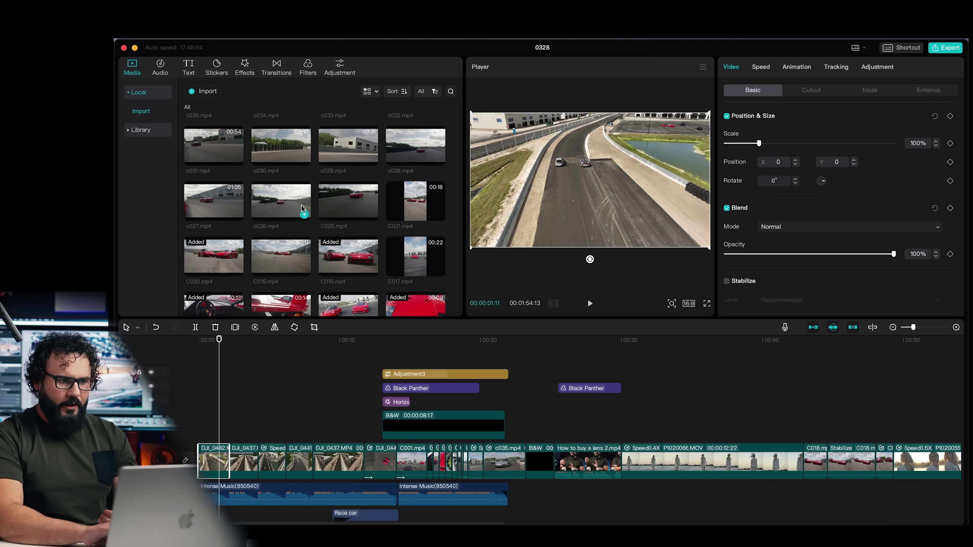
Browse the Audio, Captions, Stickers, Effects, Transitions, Filters and Adjustment libraries.
scroll(302, 208, up, 2)
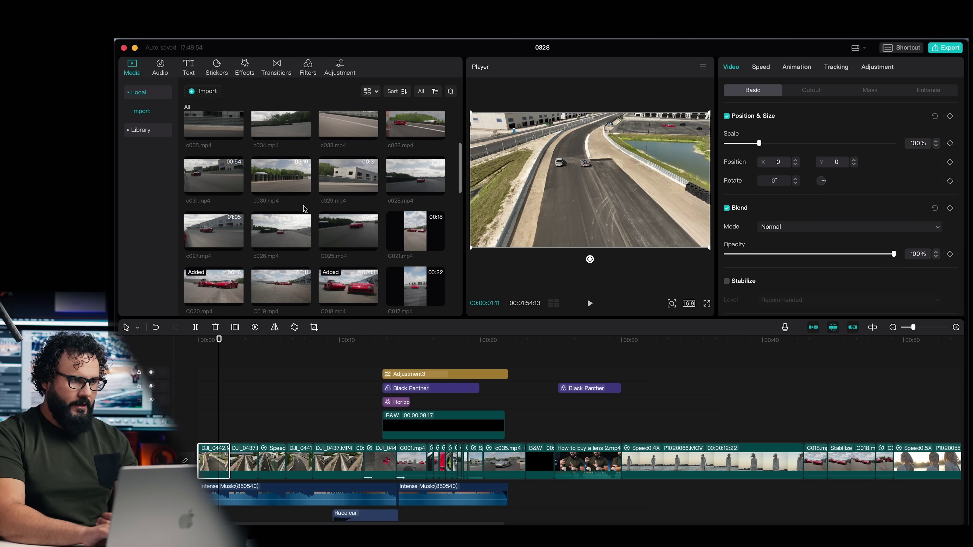
mouse_move(288, 232)
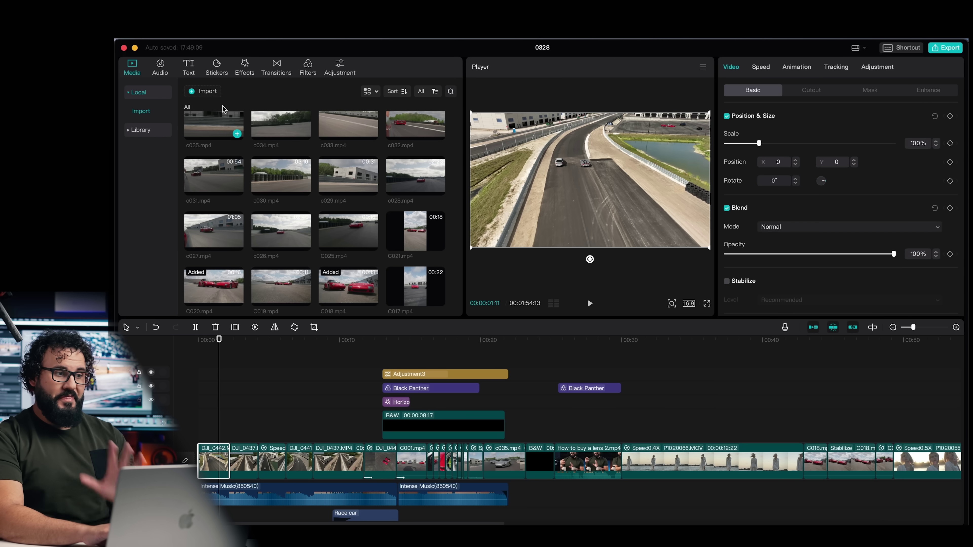
click(161, 66)
click(188, 69)
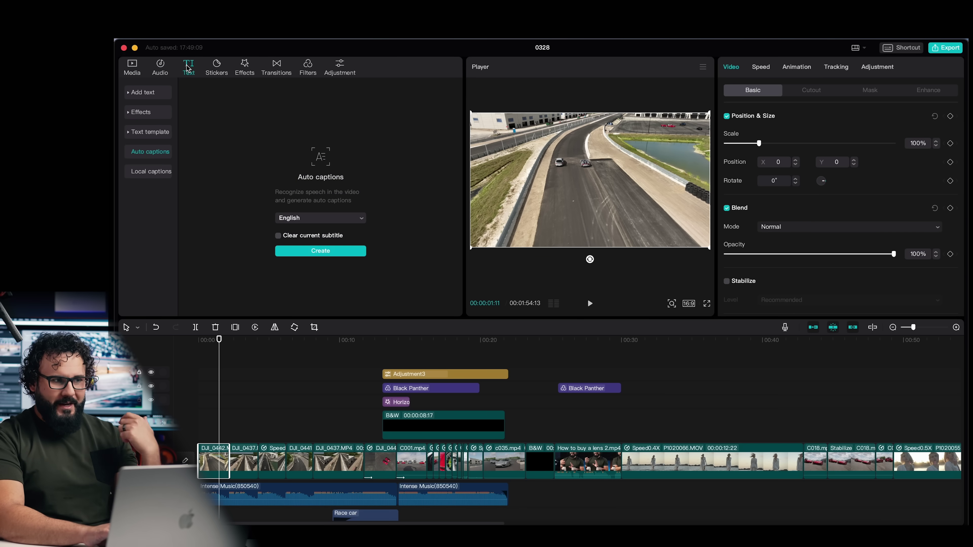
click(217, 70)
click(250, 72)
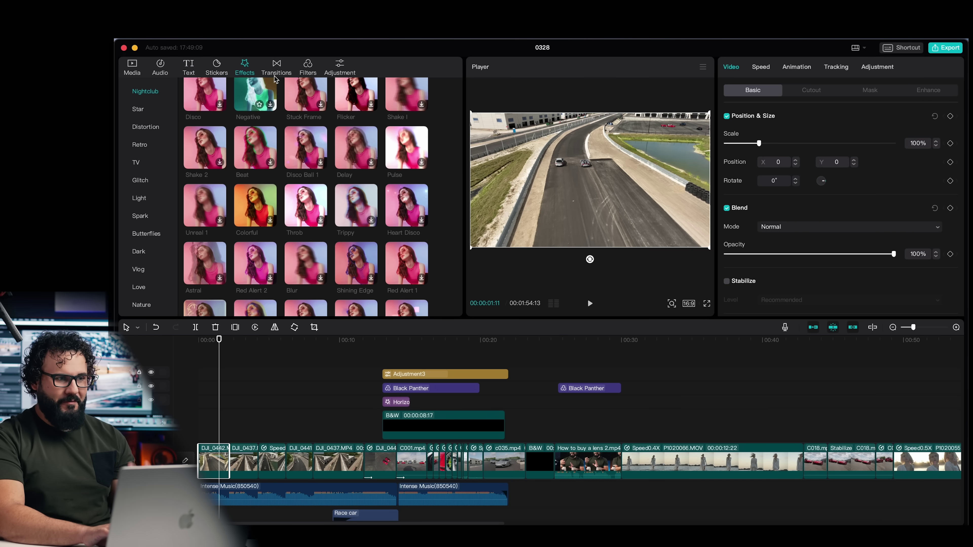
click(279, 71)
click(305, 70)
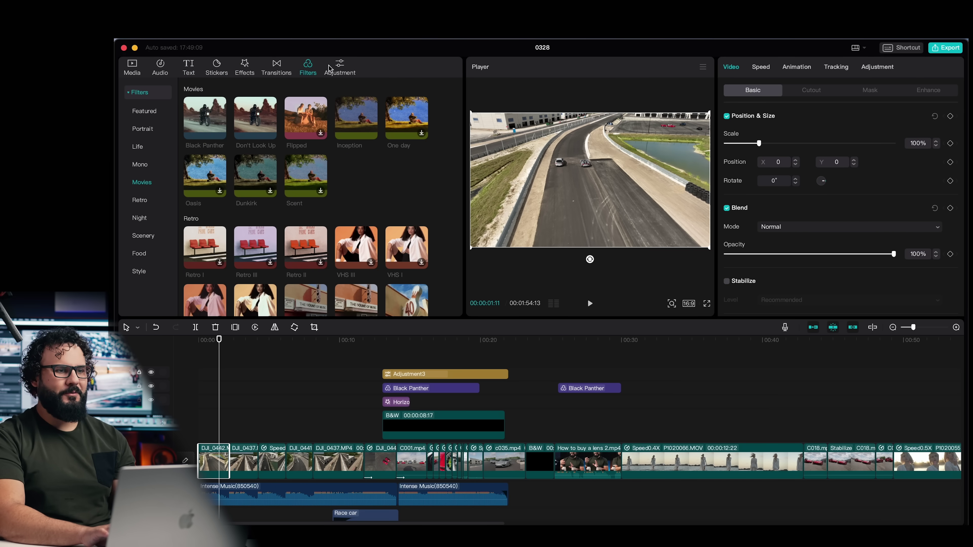
click(339, 69)
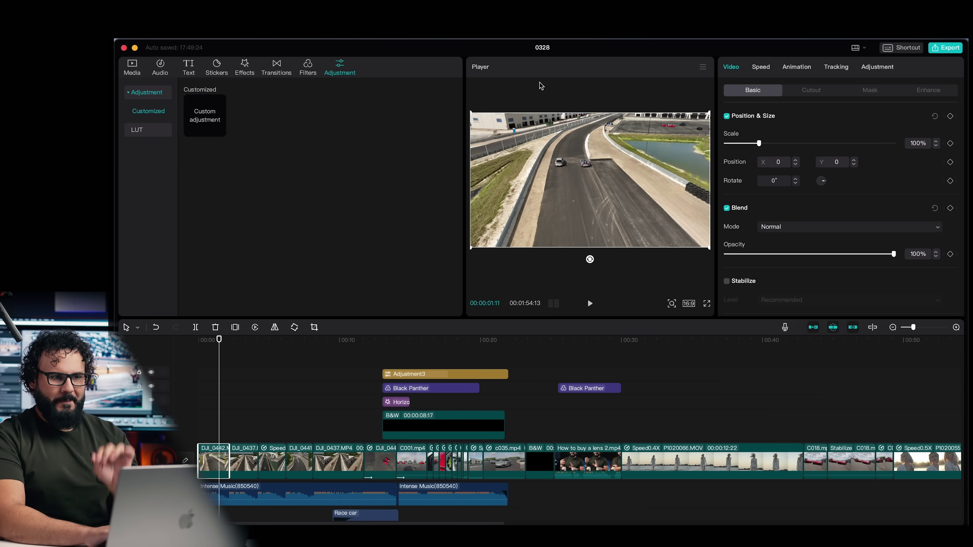
Toggle the preview's color scopes on and off, check the 00:28 lens-table shot, then return to the start.
click(703, 66)
mouse_move(701, 85)
click(750, 89)
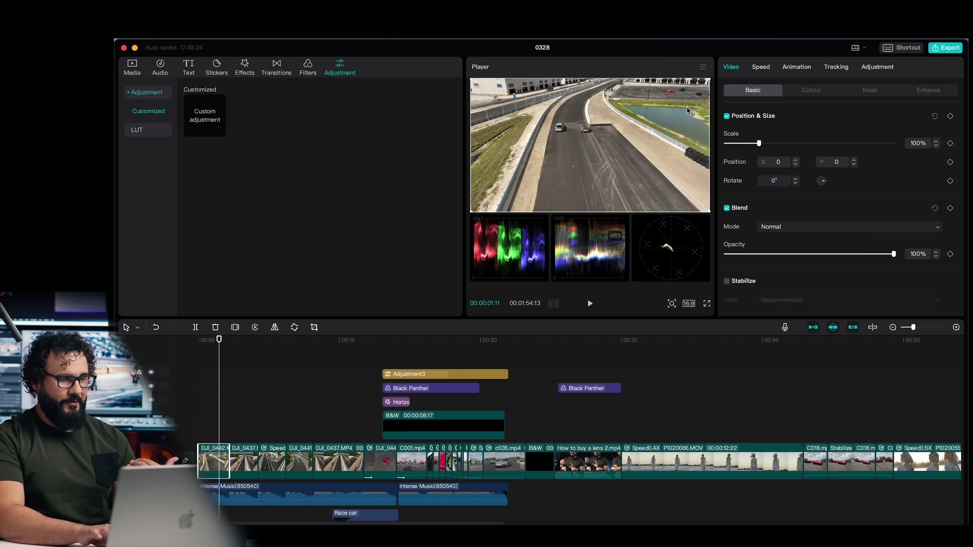
click(703, 67)
mouse_move(712, 86)
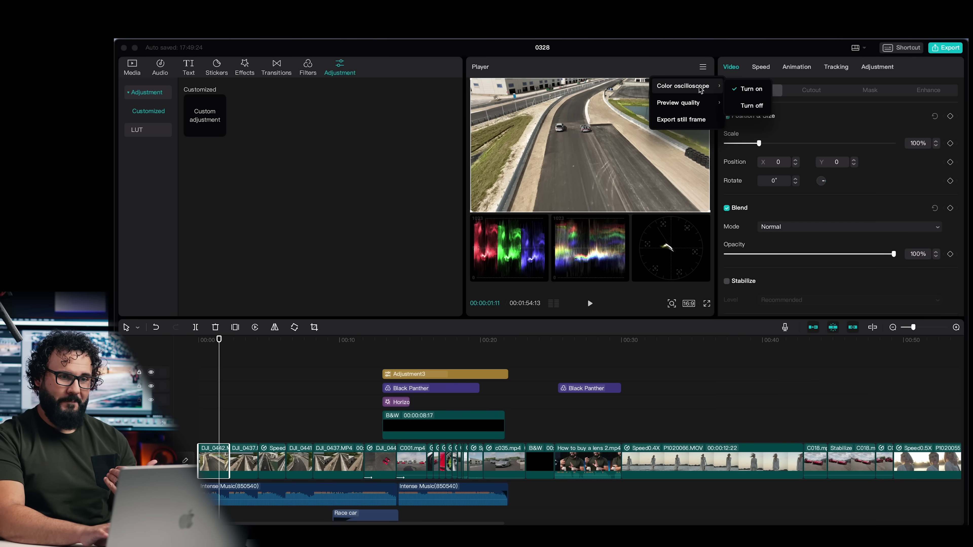
click(751, 106)
click(598, 362)
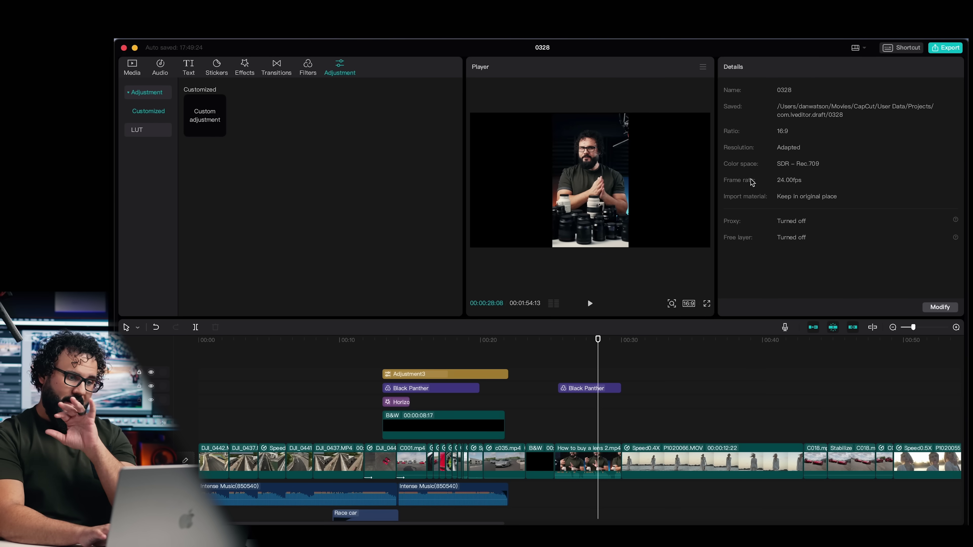
click(214, 341)
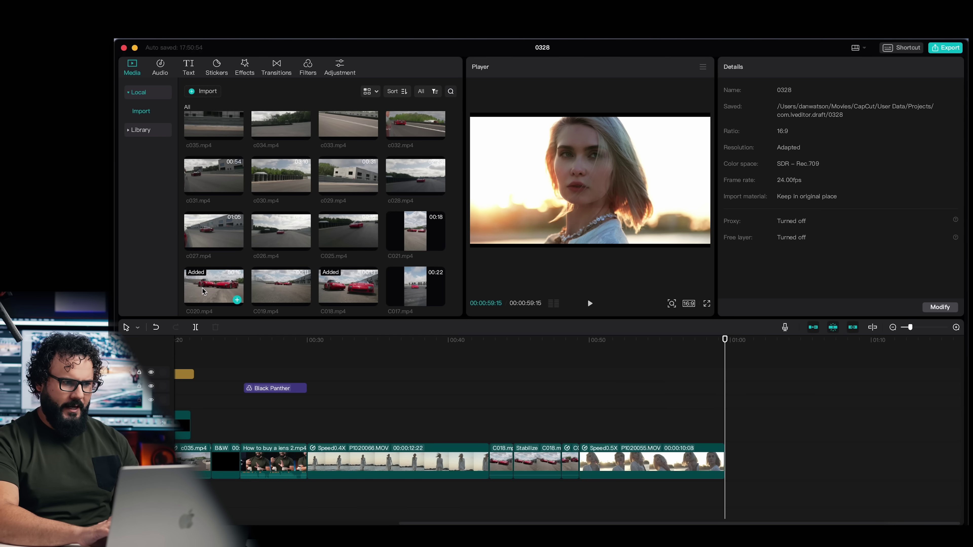
Append C020 and C018 at the timeline end, cutting C020's head and trimming it to about five seconds.
drag(203, 288, 739, 464)
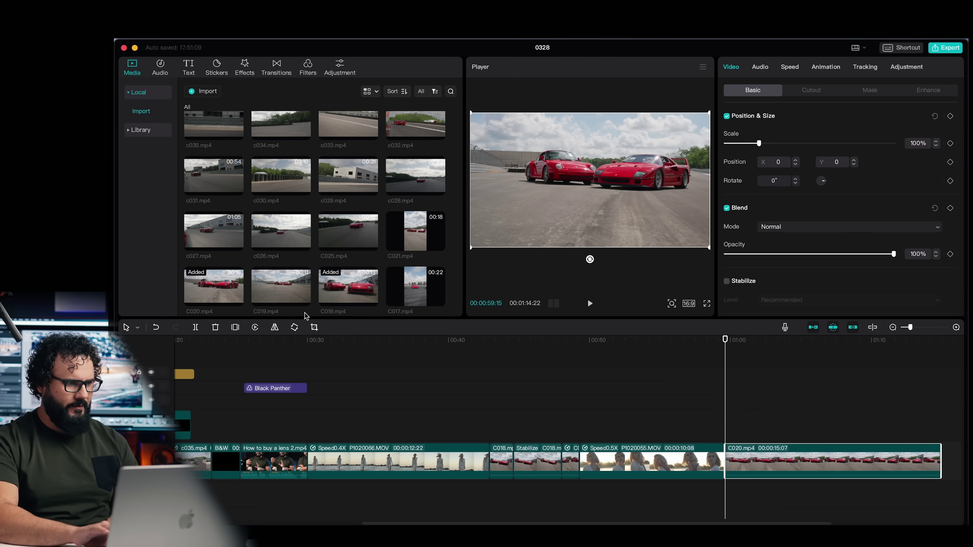
drag(345, 282, 944, 460)
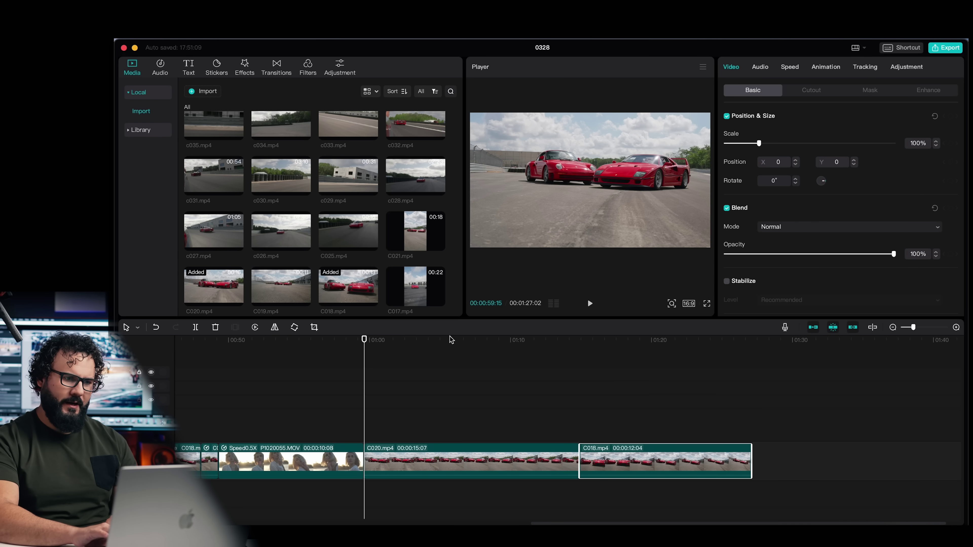
drag(451, 340, 431, 349)
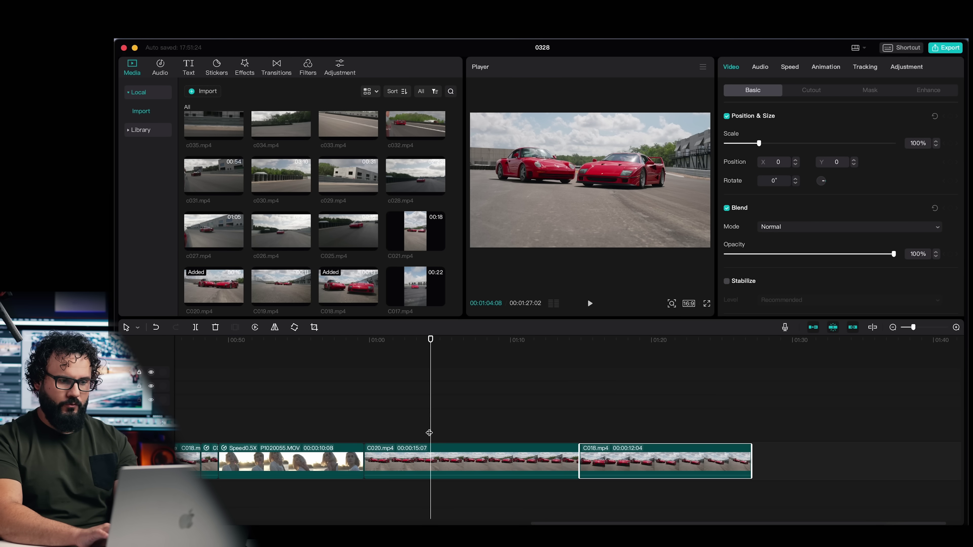
click(459, 462)
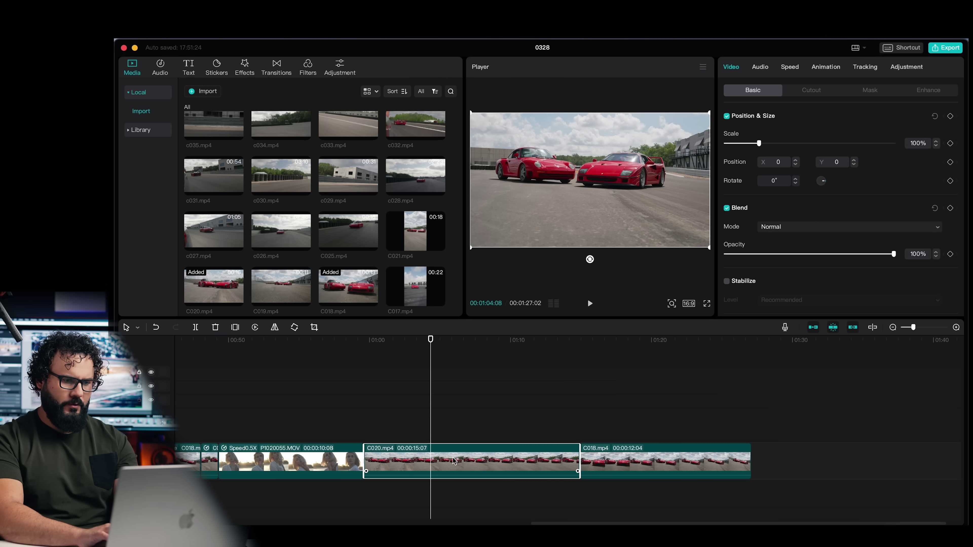
key(super+b)
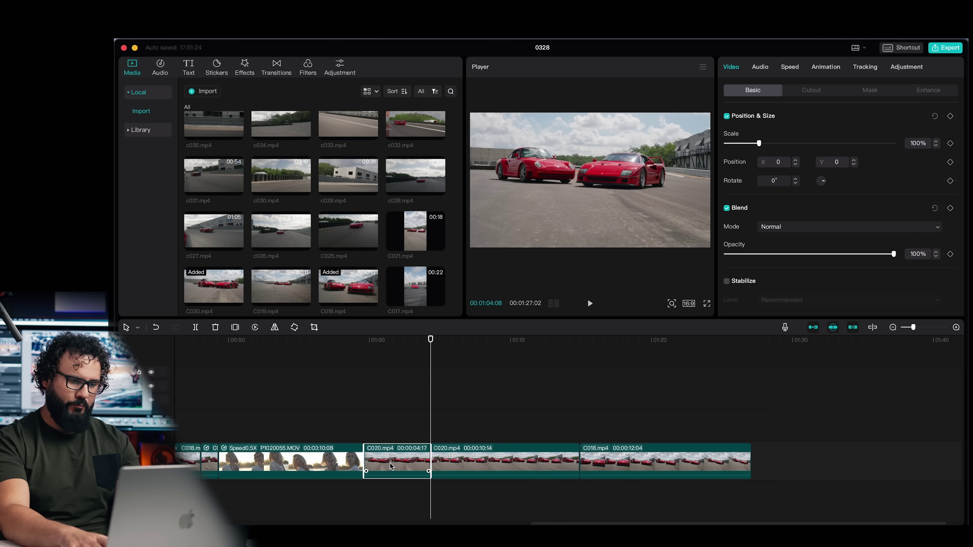
key(BackSpace)
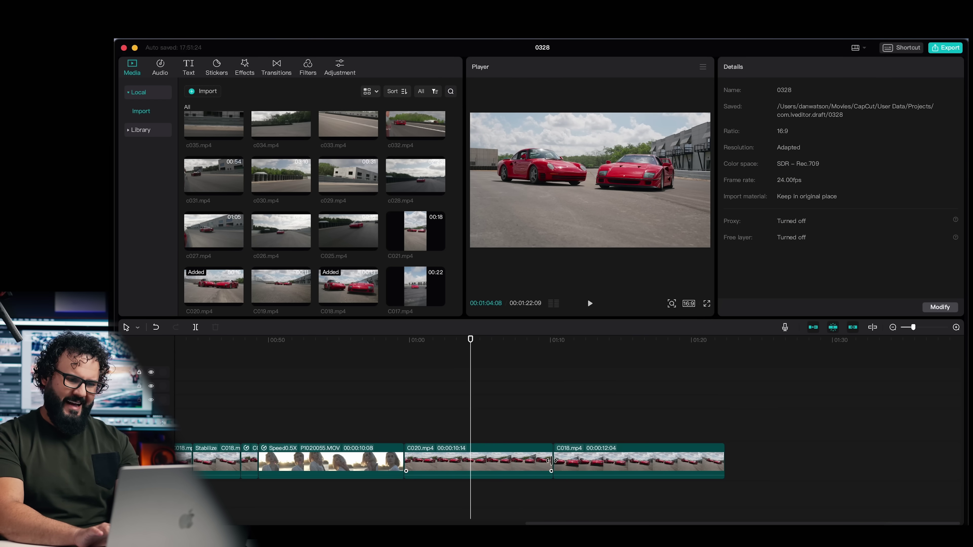
drag(551, 462, 484, 463)
Trim C018 to start at 8:22 and run 5:01, then play back the new ending.
scroll(593, 458, left, 3)
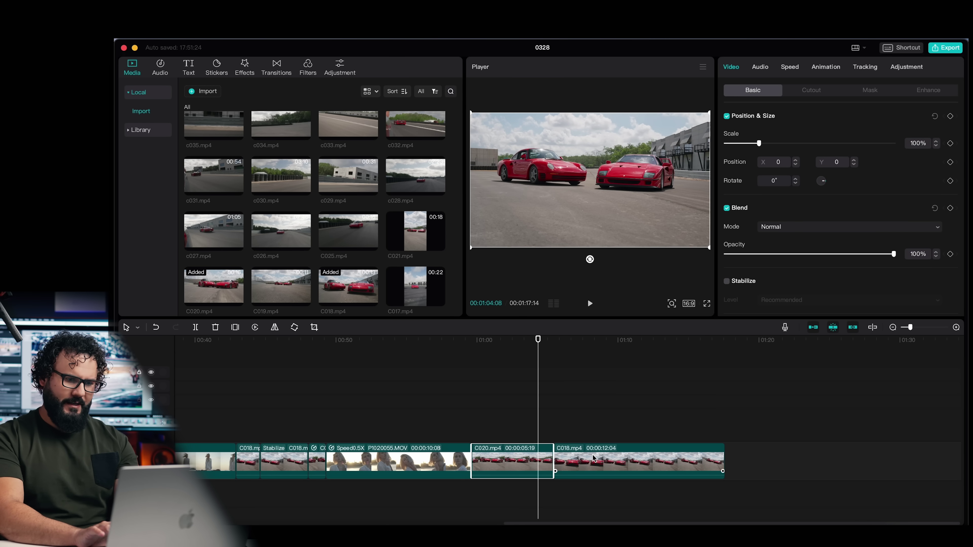
click(593, 458)
drag(550, 340, 599, 341)
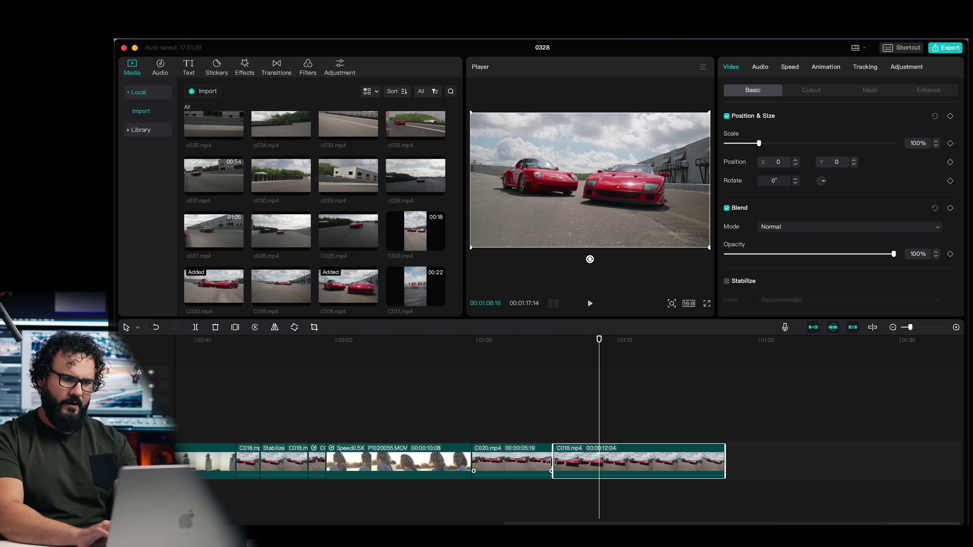
drag(552, 462, 599, 462)
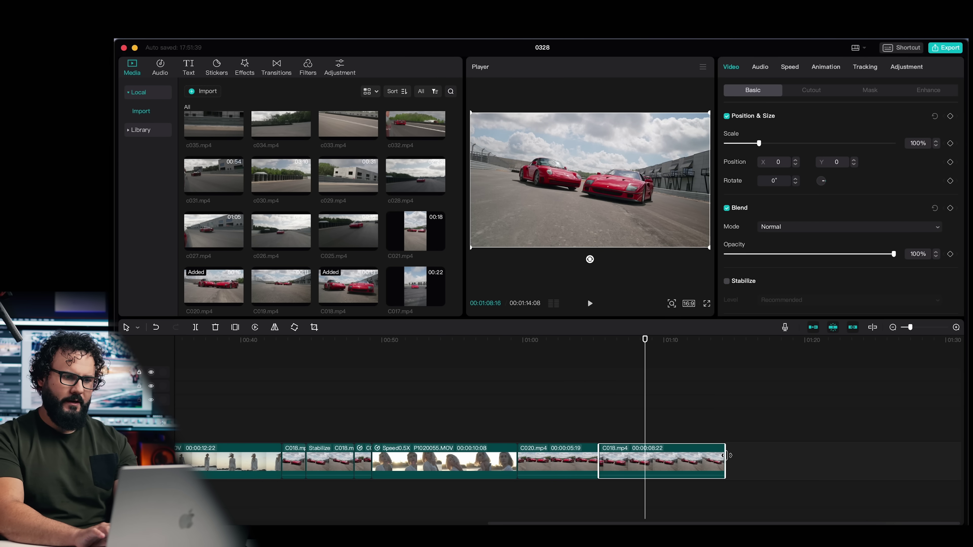
drag(726, 457, 671, 459)
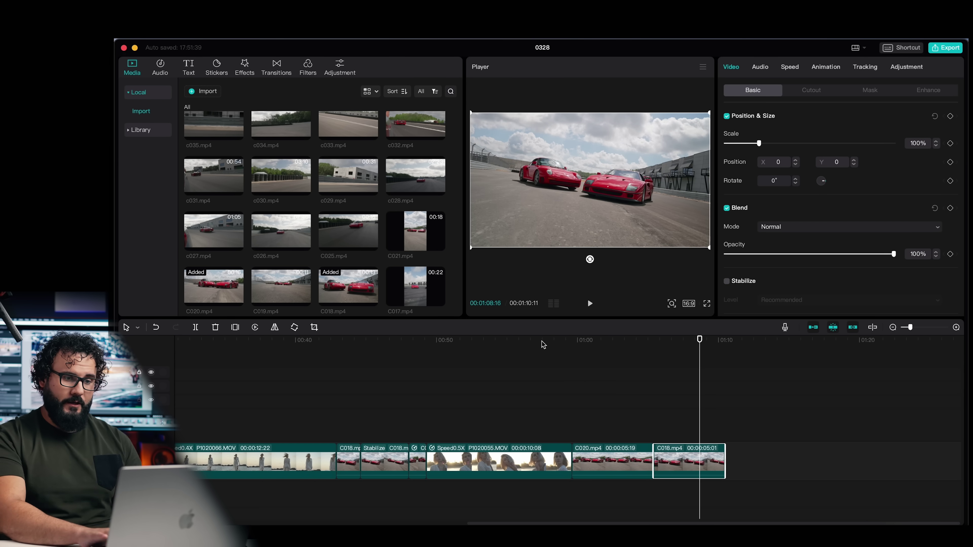
click(589, 340)
key(space)
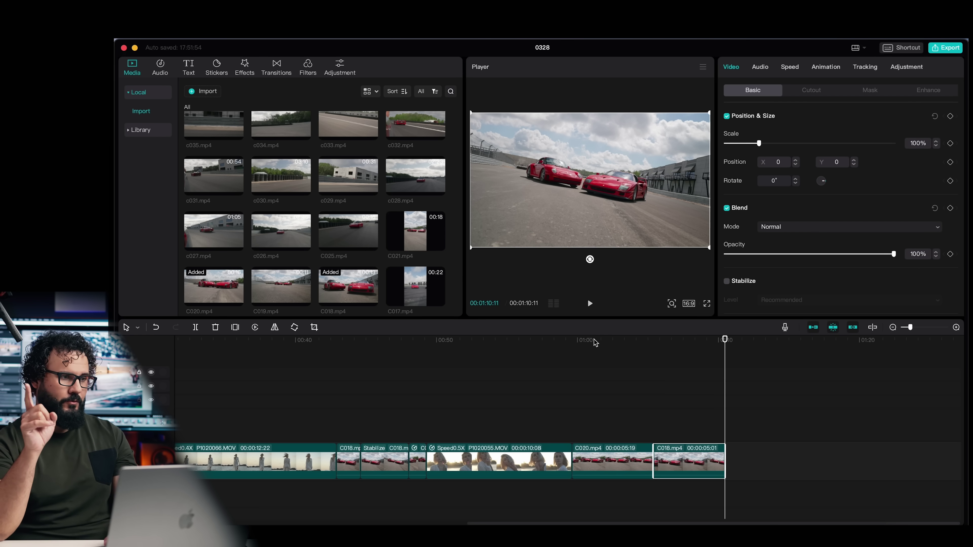
Open the Audio library and browse down to the Performance sound effects.
click(158, 73)
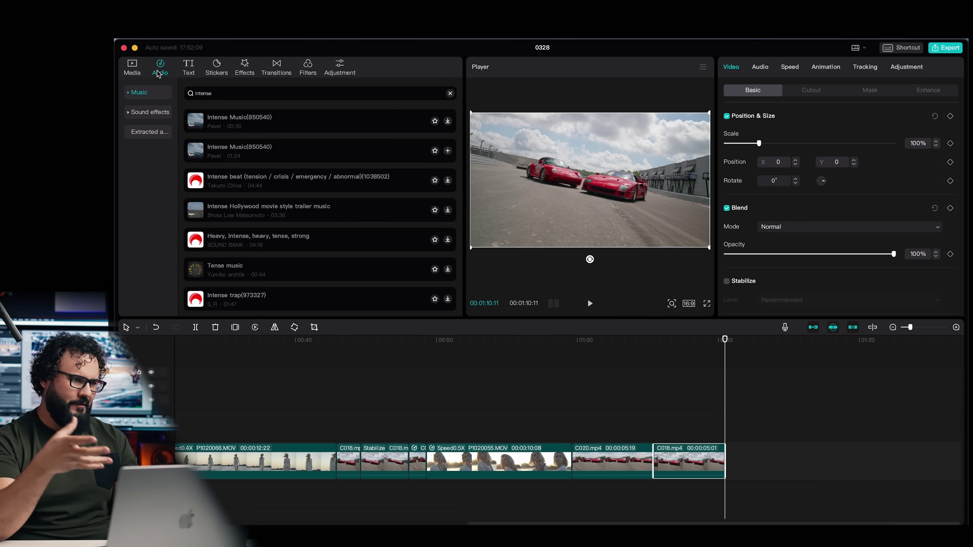
click(145, 94)
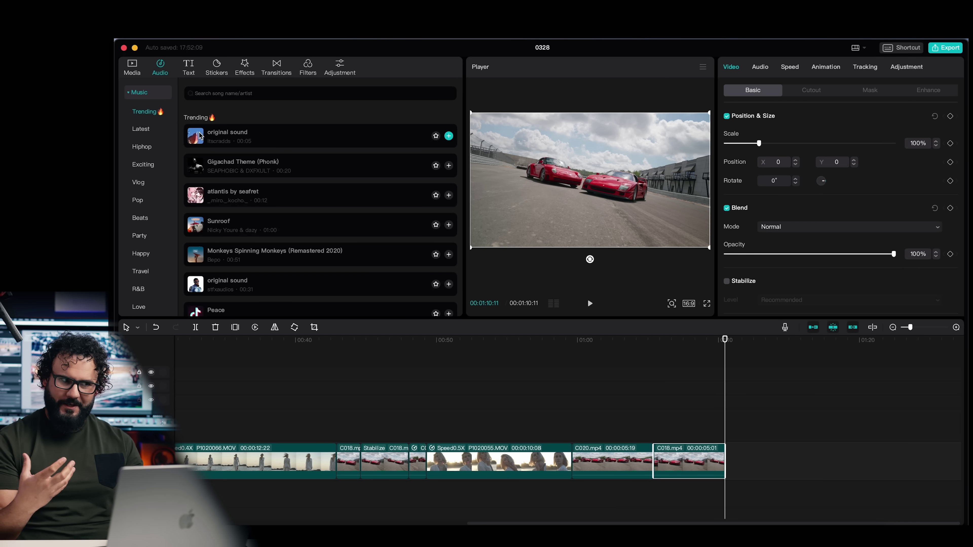
scroll(223, 224, down, 15)
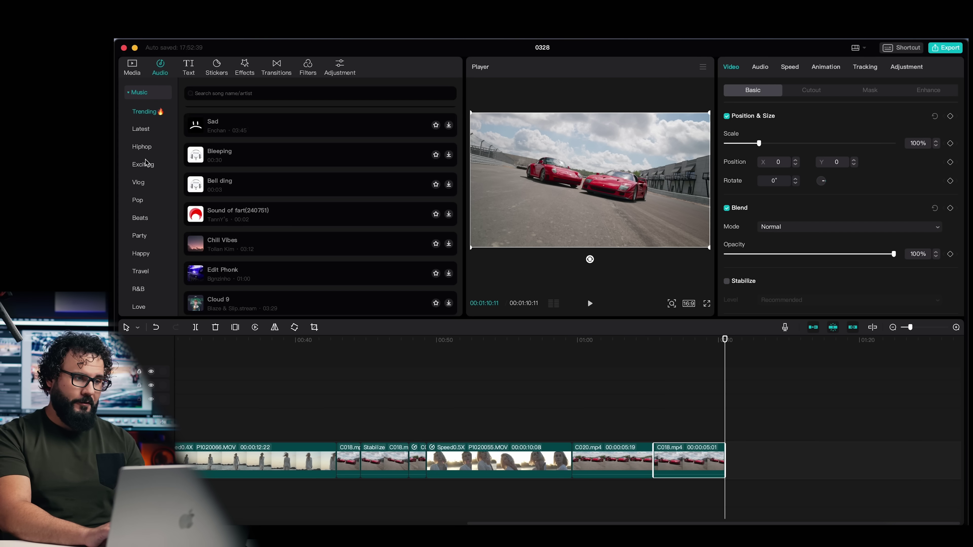
click(130, 92)
click(149, 114)
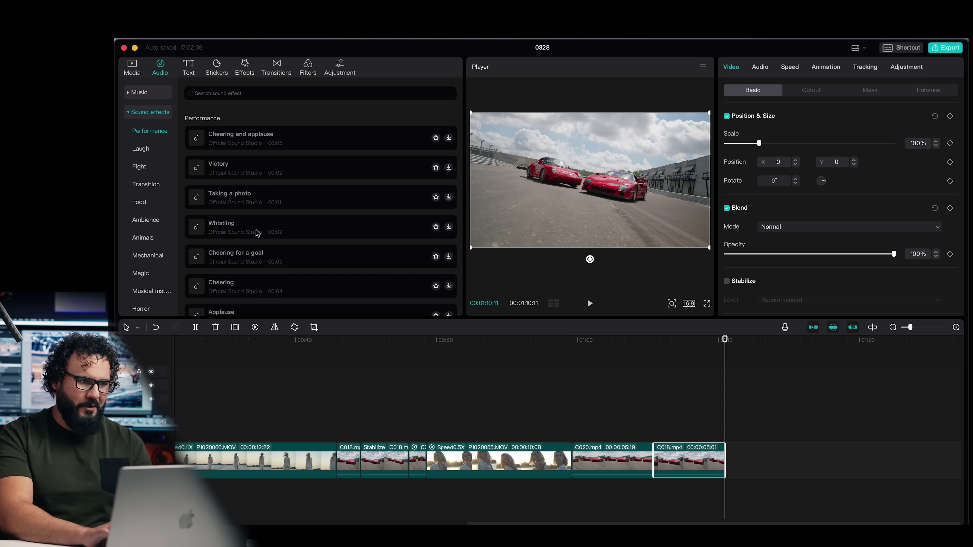
scroll(136, 236, down, 3)
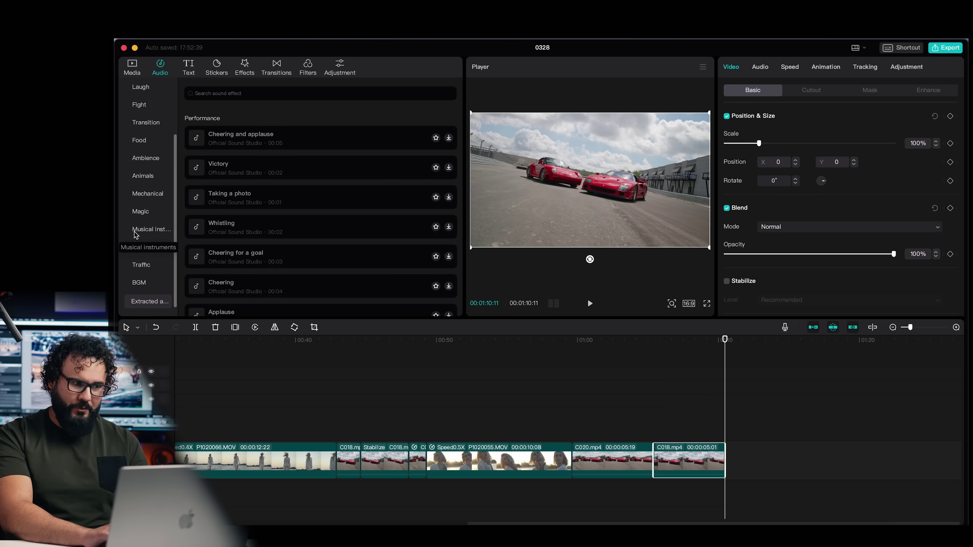
scroll(138, 215, up, 3)
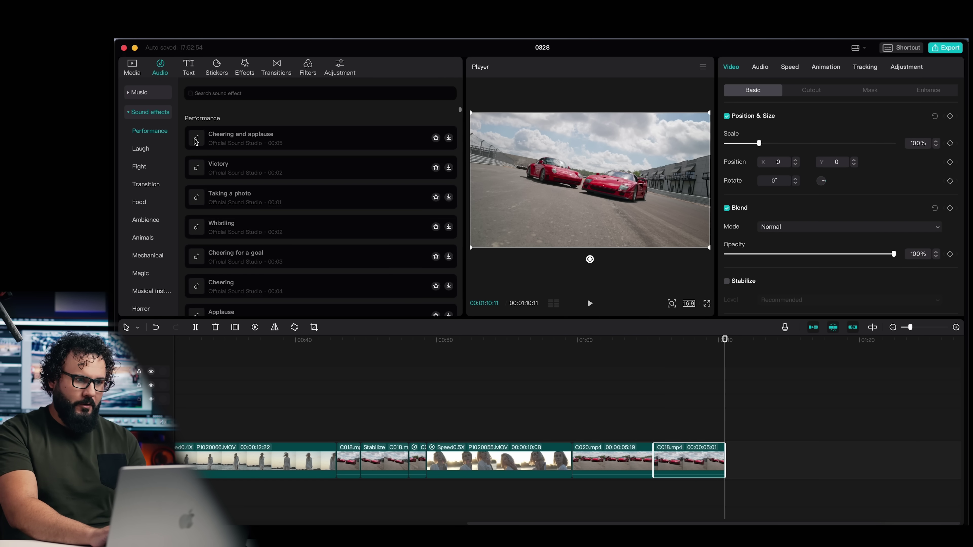
scroll(193, 166, down, 2)
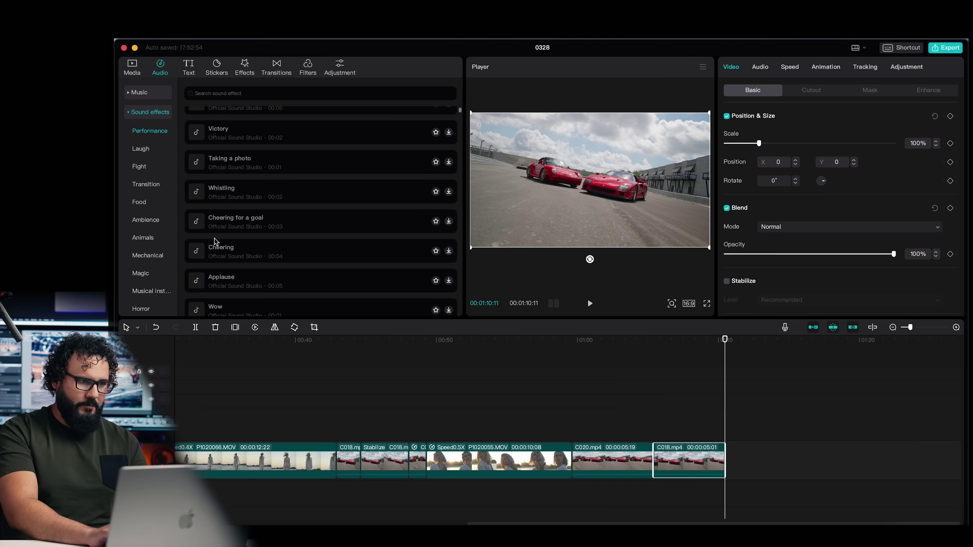
Add the 'Taking a photo' sound effect to the timeline, then search sound effects for 'car'.
click(197, 164)
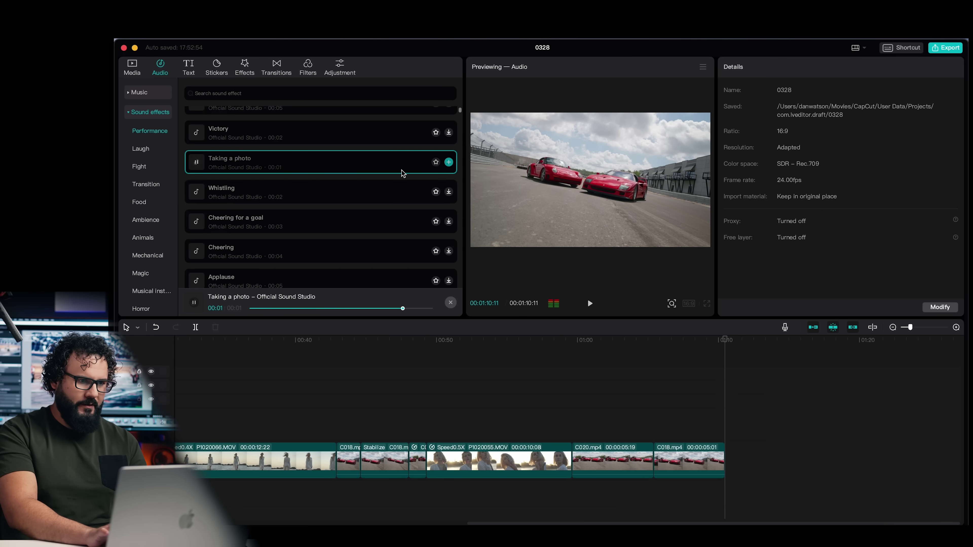
drag(240, 168, 655, 493)
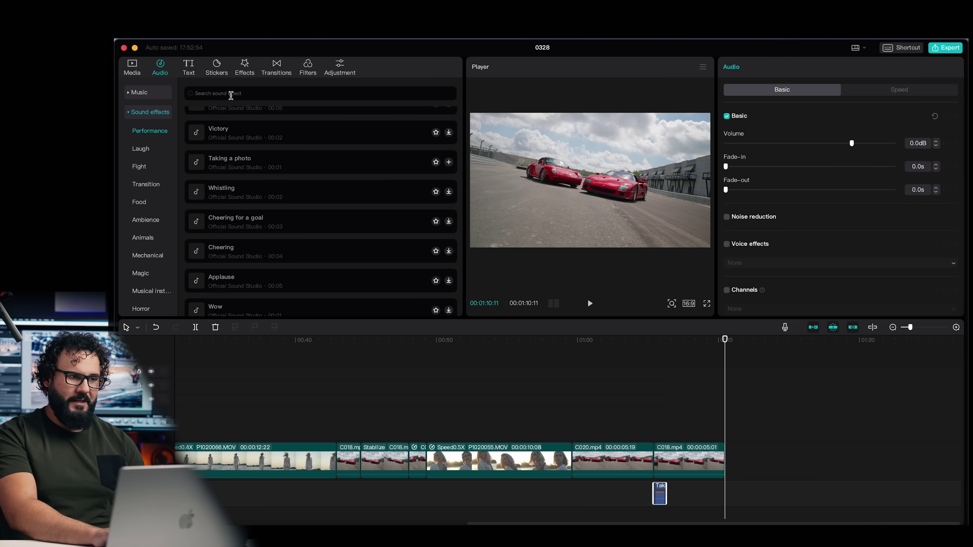
text(car)
key(Return)
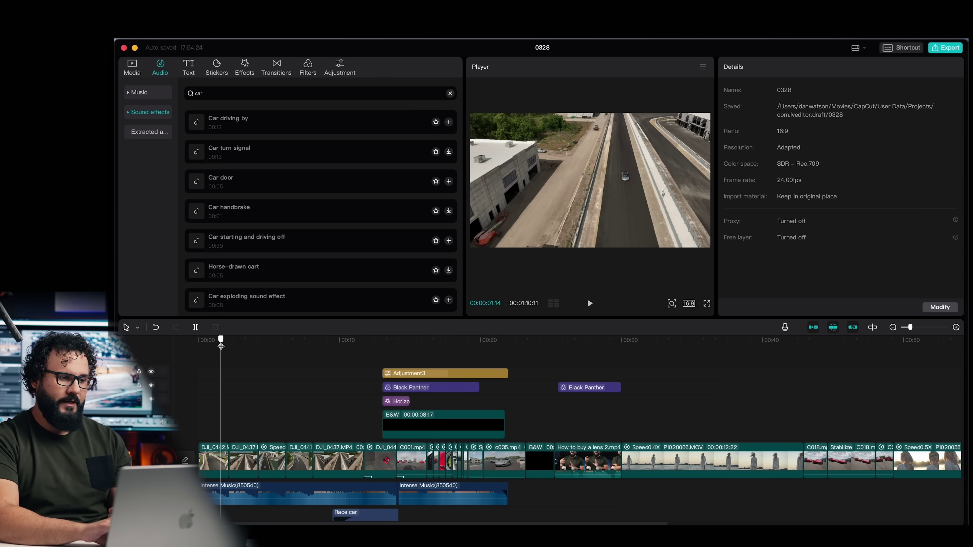
Scroll through the Trending, Overlay, Glitch, Slide and Split transitions, ending back on Overlay.
click(277, 64)
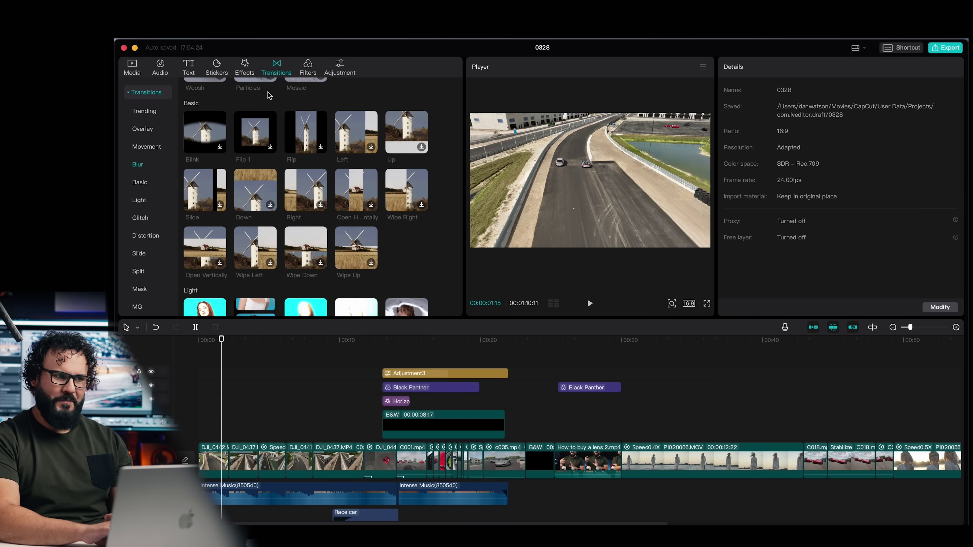
scroll(200, 165, down, 15)
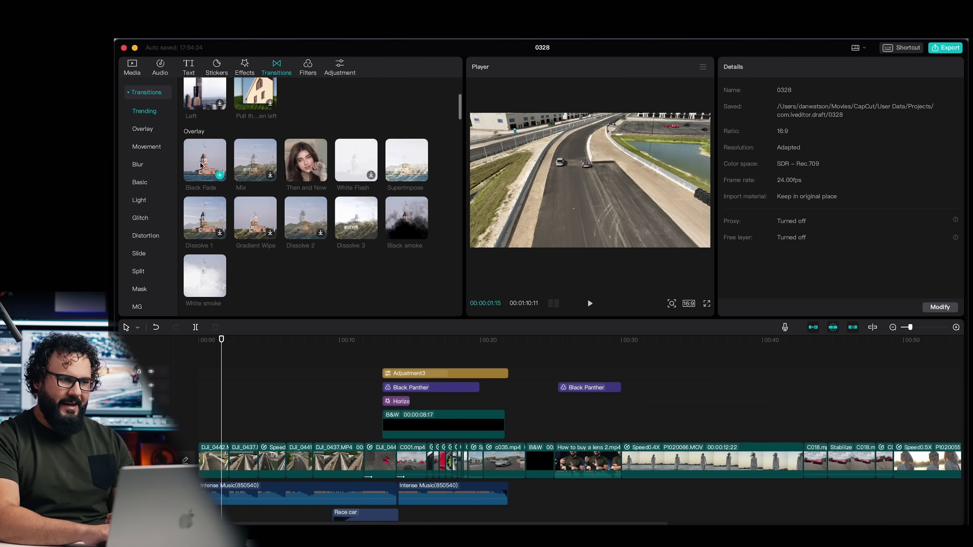
scroll(200, 165, down, 20)
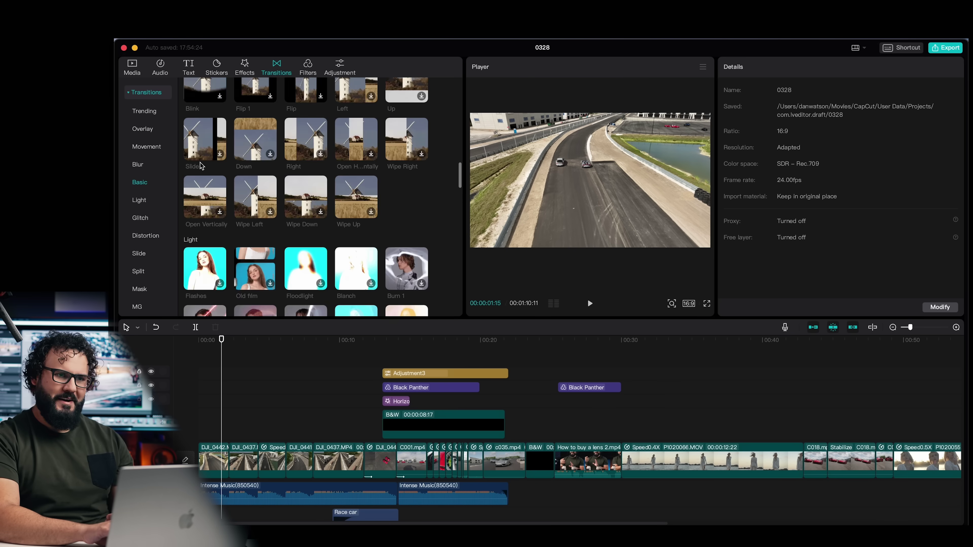
scroll(200, 166, up, 20)
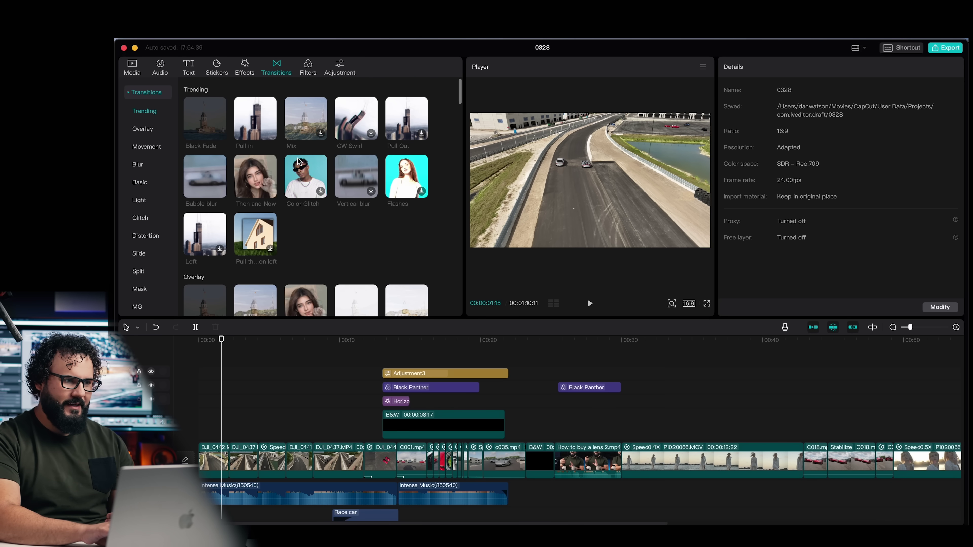
mouse_move(270, 196)
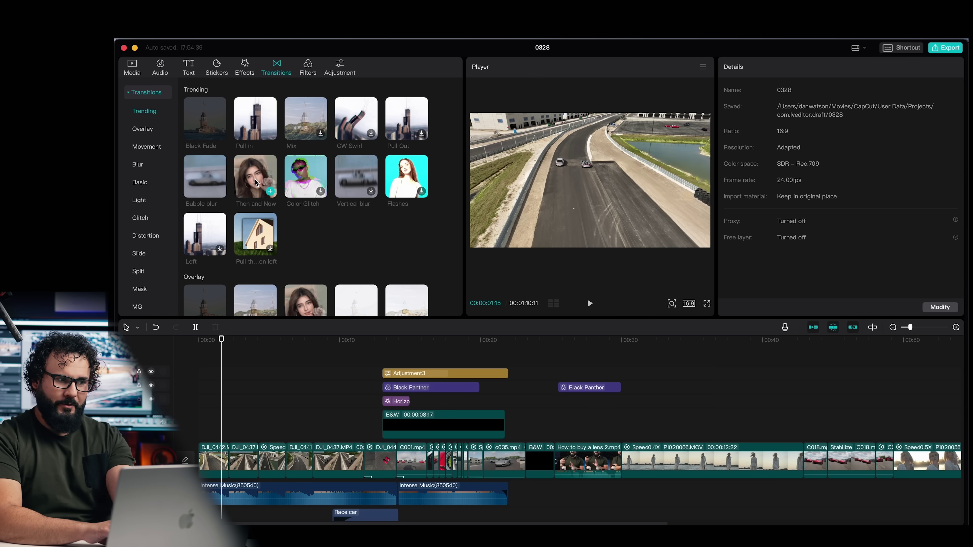
mouse_move(204, 196)
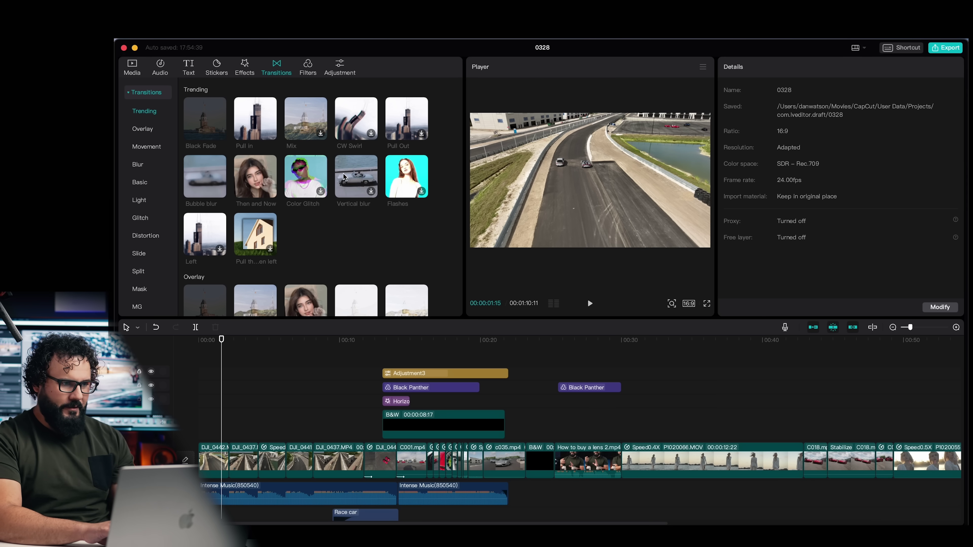
click(150, 218)
scroll(327, 236, down, 10)
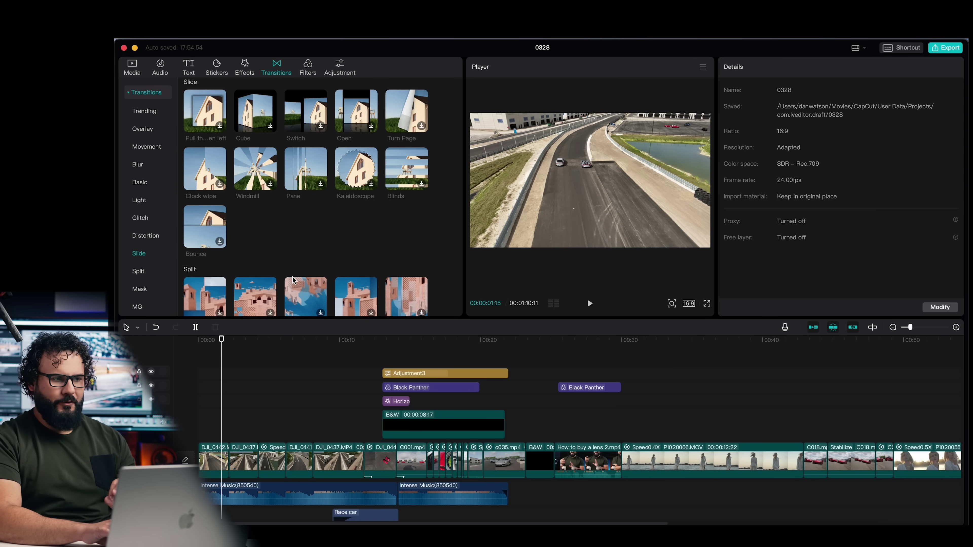
scroll(293, 280, down, 3)
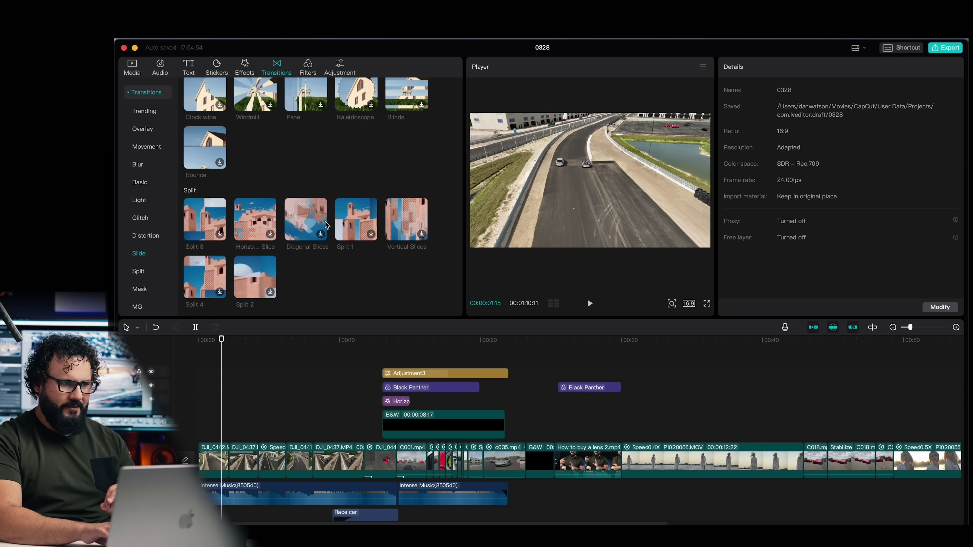
scroll(337, 222, up, 20)
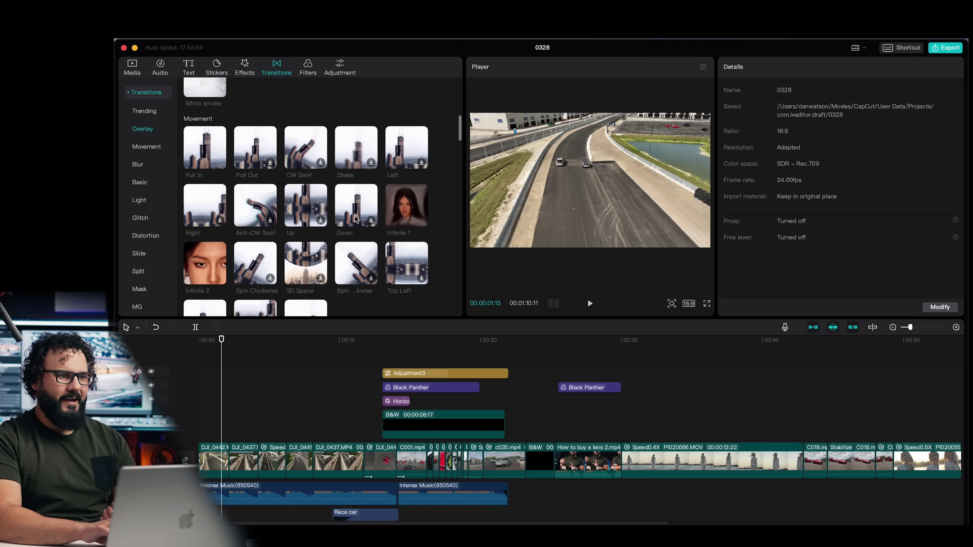
scroll(356, 220, up, 7)
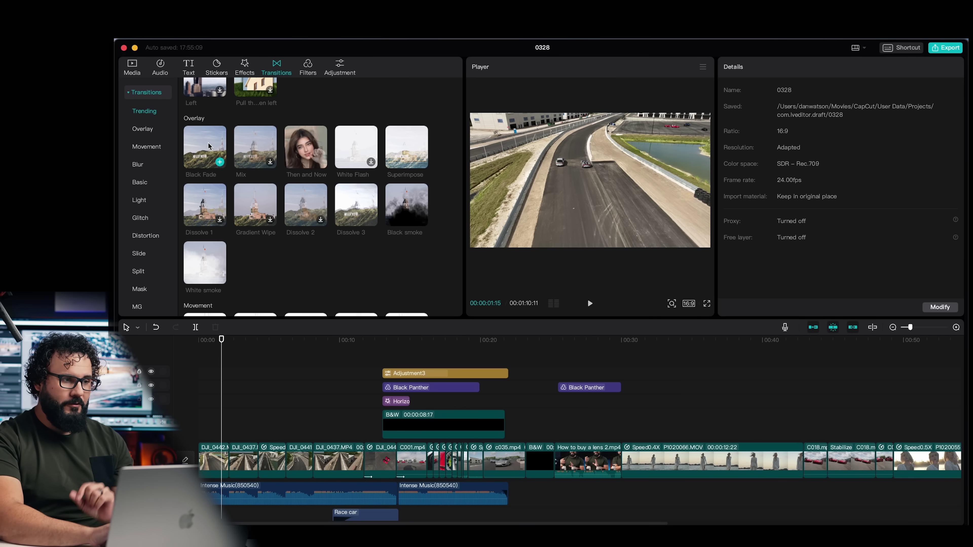
Drop Black Fade transitions onto the four cuts between the opening drone clips, up to DJ_0437.MP4.
mouse_move(208, 146)
mouse_down()
mouse_move(264, 331)
mouse_move(229, 473)
mouse_up()
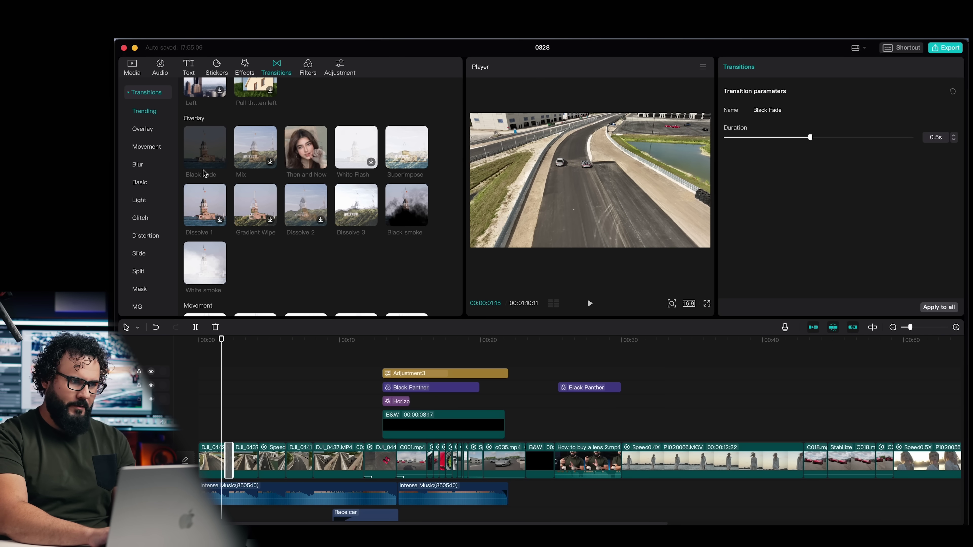
mouse_move(205, 147)
mouse_down()
mouse_move(261, 393)
mouse_move(257, 460)
mouse_up()
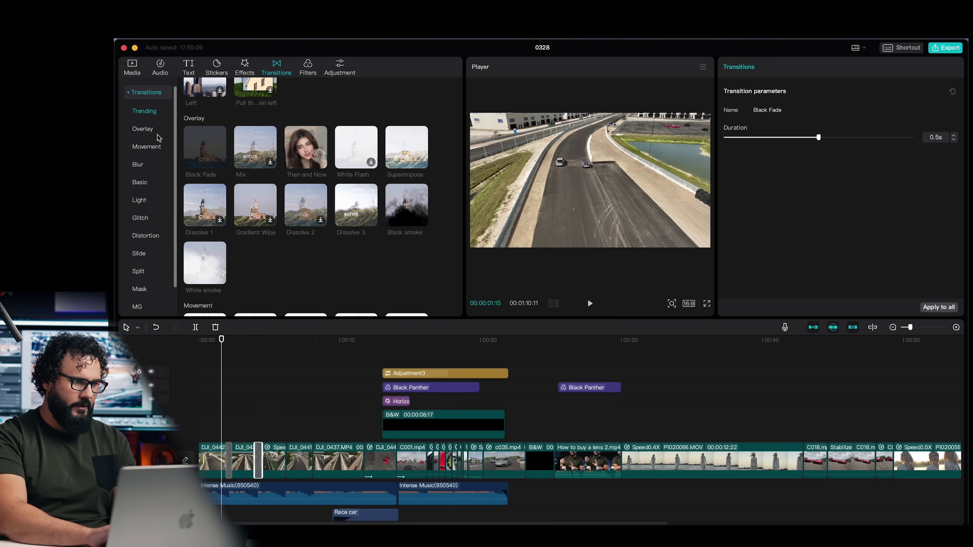
drag(204, 148, 285, 460)
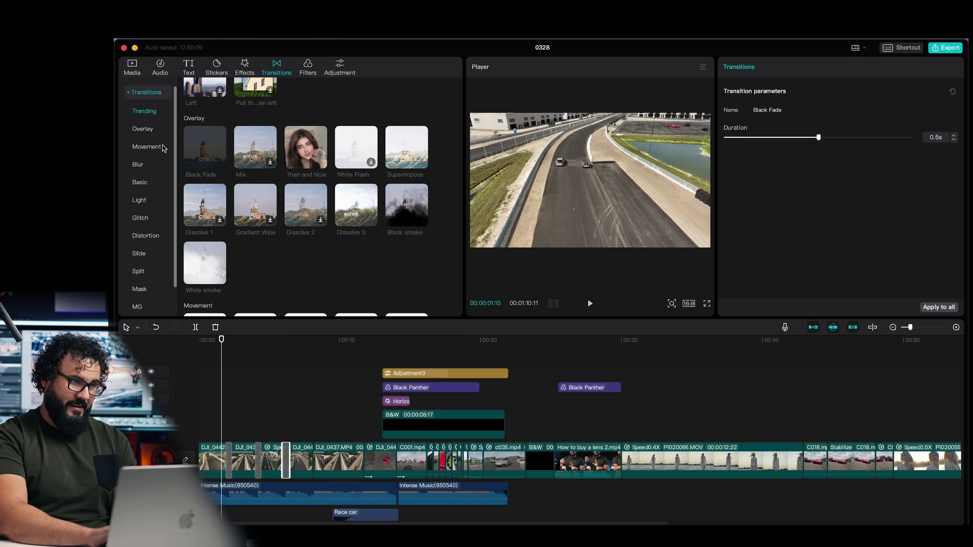
drag(205, 149, 312, 459)
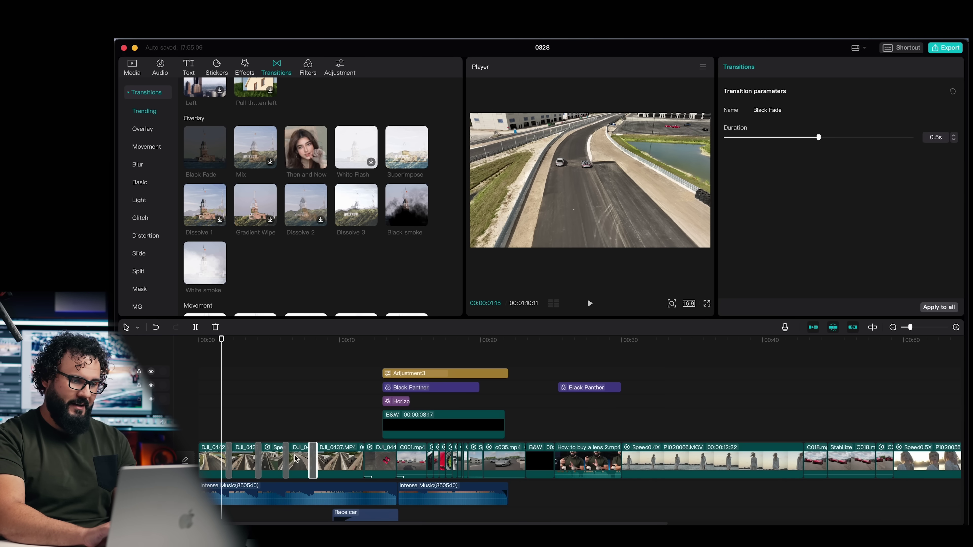
Set the first Black Fade's duration to 0.5s and play the edit from the beginning.
click(229, 461)
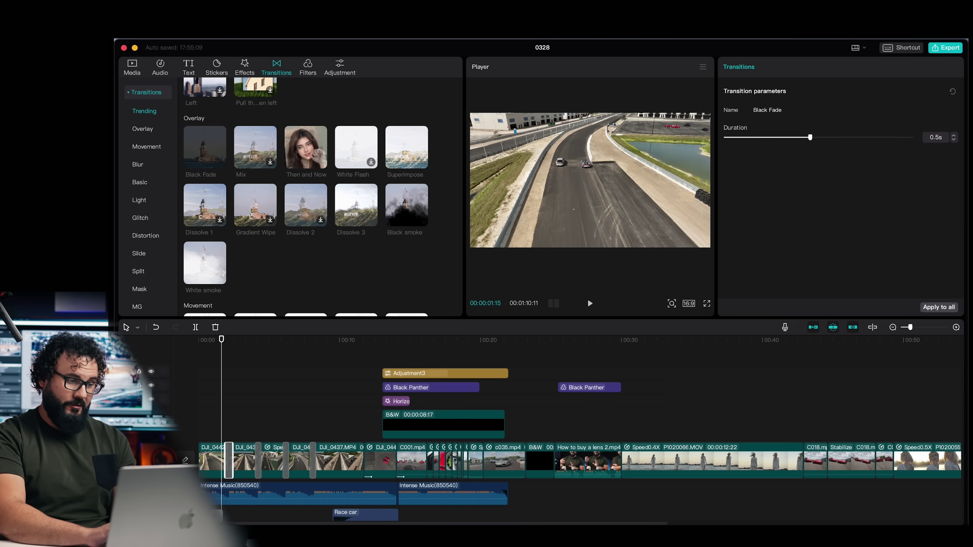
mouse_move(810, 137)
mouse_down()
mouse_move(790, 137)
mouse_move(824, 136)
mouse_move(810, 137)
mouse_up()
drag(270, 342, 196, 341)
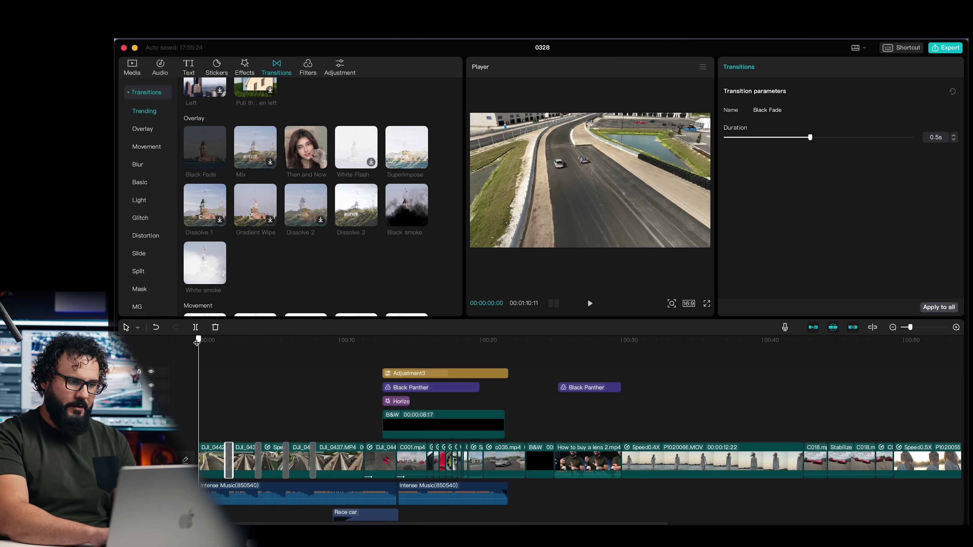
key(space)
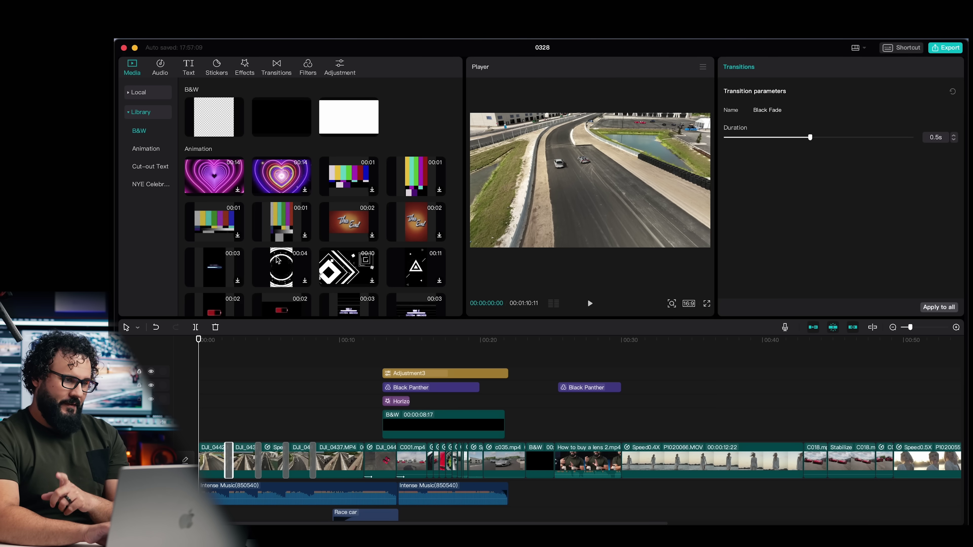
Scroll the stock library through Animation, Cut-out Text and NYE Celebration, then back to B&W.
scroll(278, 261, down, 5)
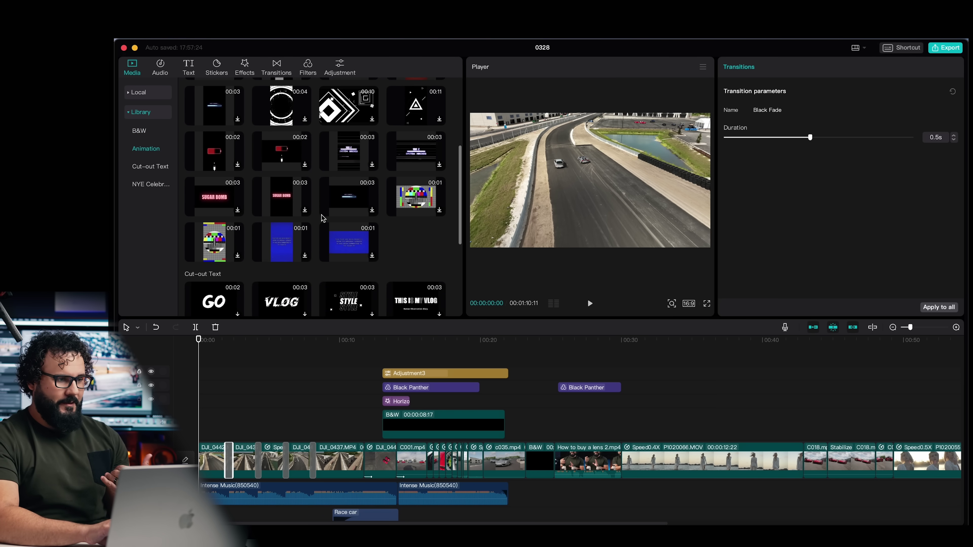
scroll(323, 218, down, 4)
scroll(323, 218, down, 1)
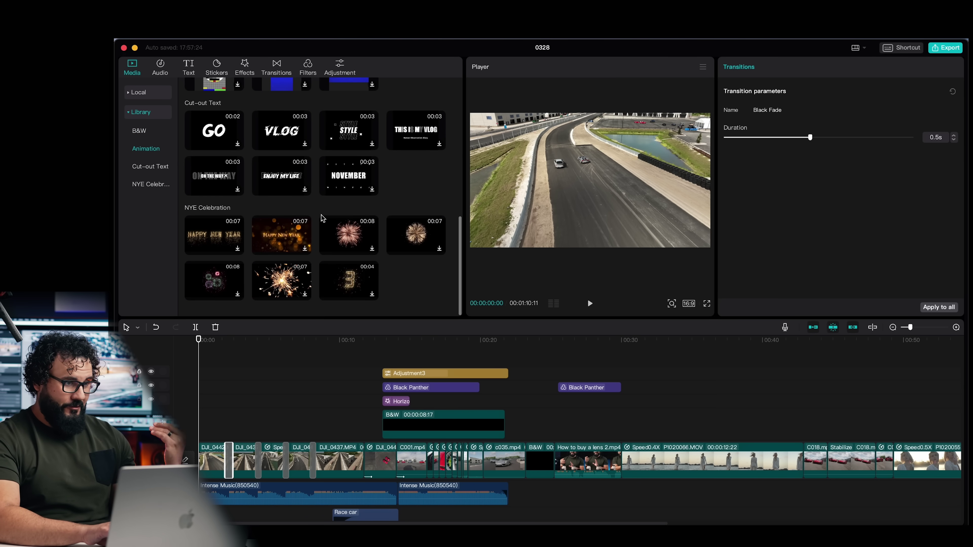
scroll(331, 231, up, 3)
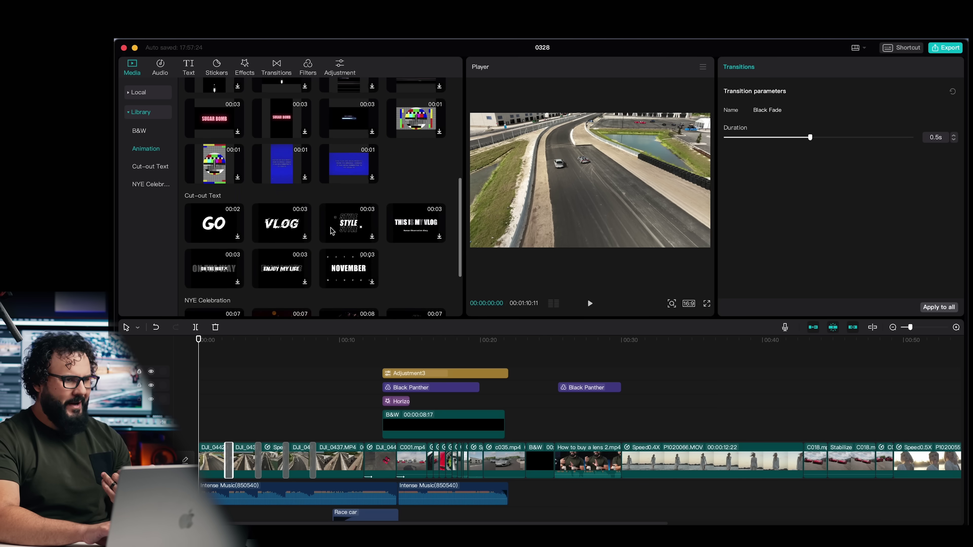
scroll(326, 184, up, 8)
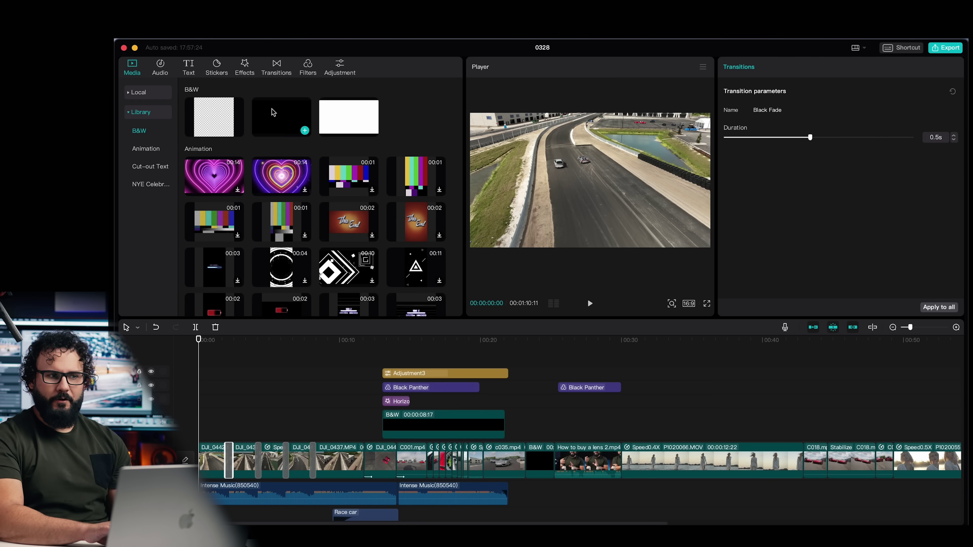
Place a black B&W stock clip on an overlay track above the opening clips and preview it.
drag(291, 122, 380, 415)
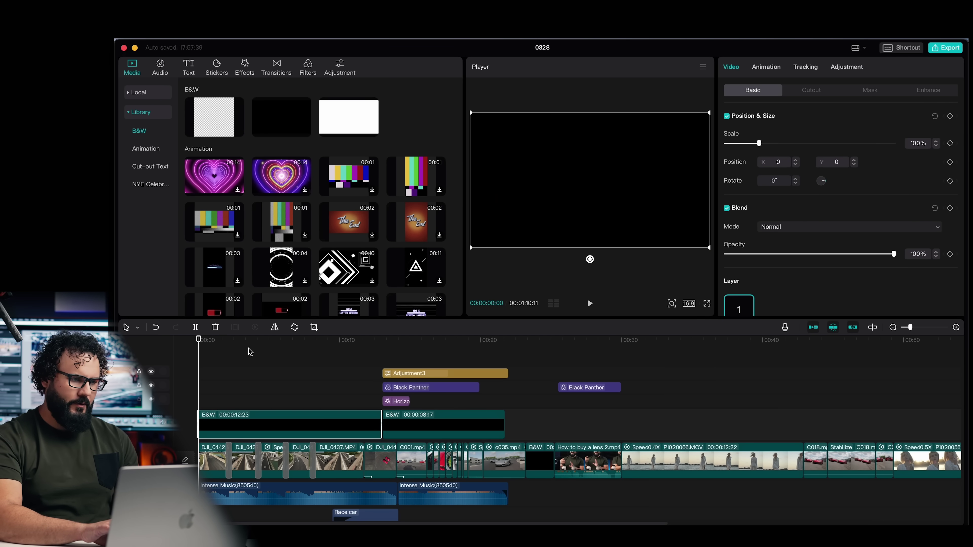
drag(270, 344, 237, 348)
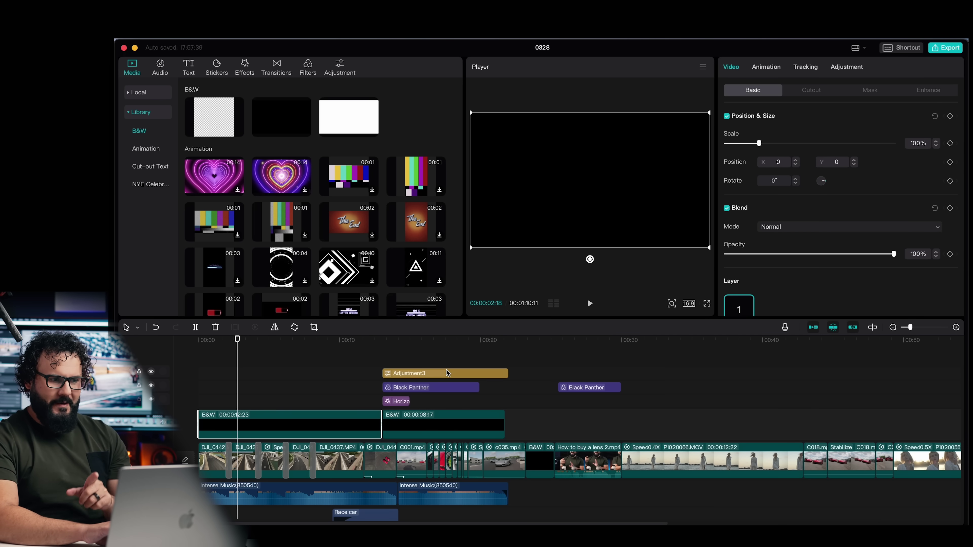
click(262, 397)
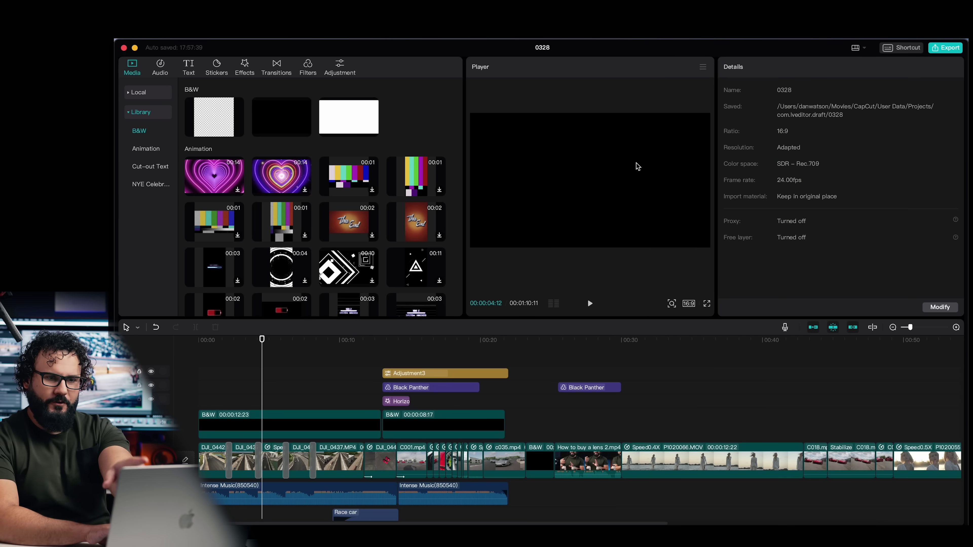
Select the black B&W overlay clip and show its Cutout, then Mask, settings.
click(274, 435)
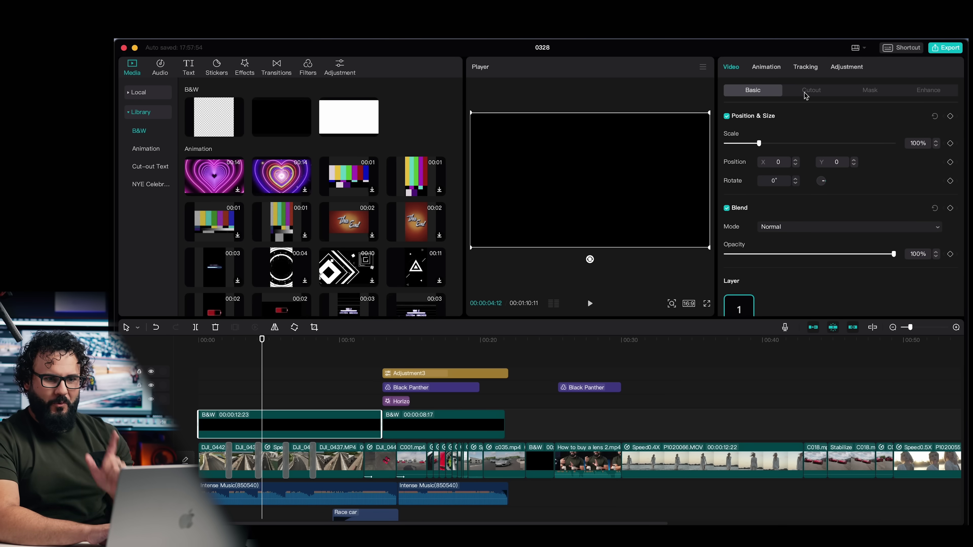
scroll(807, 191, down, 2)
scroll(806, 191, up, 2)
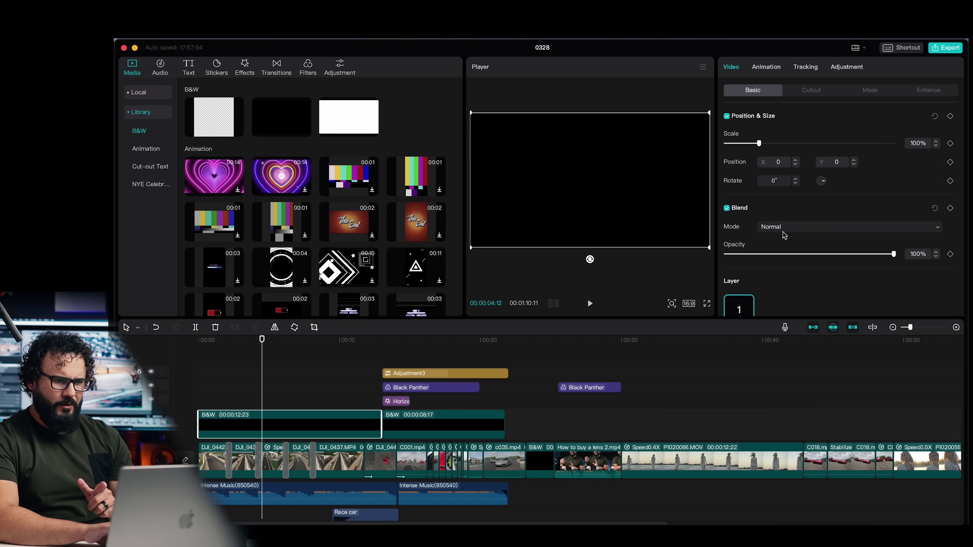
click(811, 92)
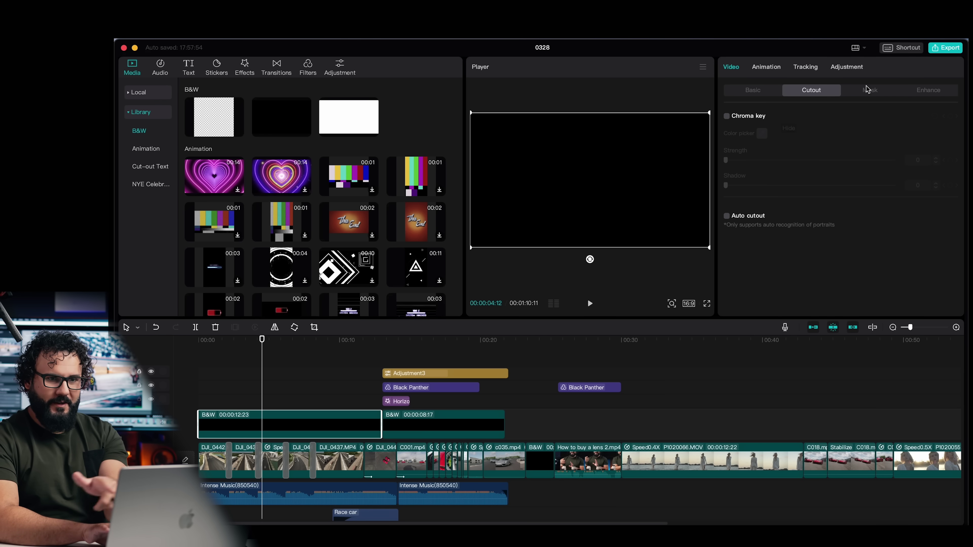
click(873, 93)
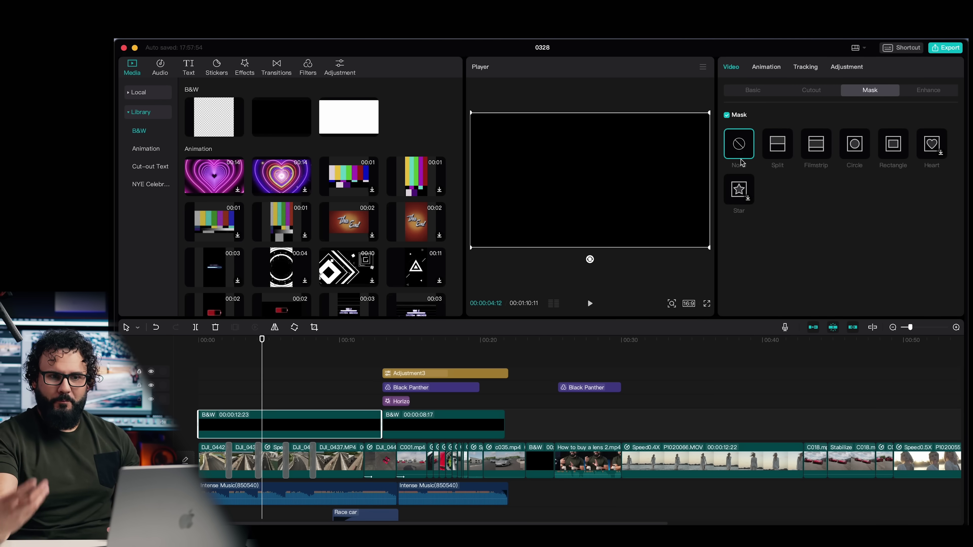
Apply a reversed Filmstrip mask, widen its middle band by dragging the bottom handle, and keep Feather at 0.
click(818, 146)
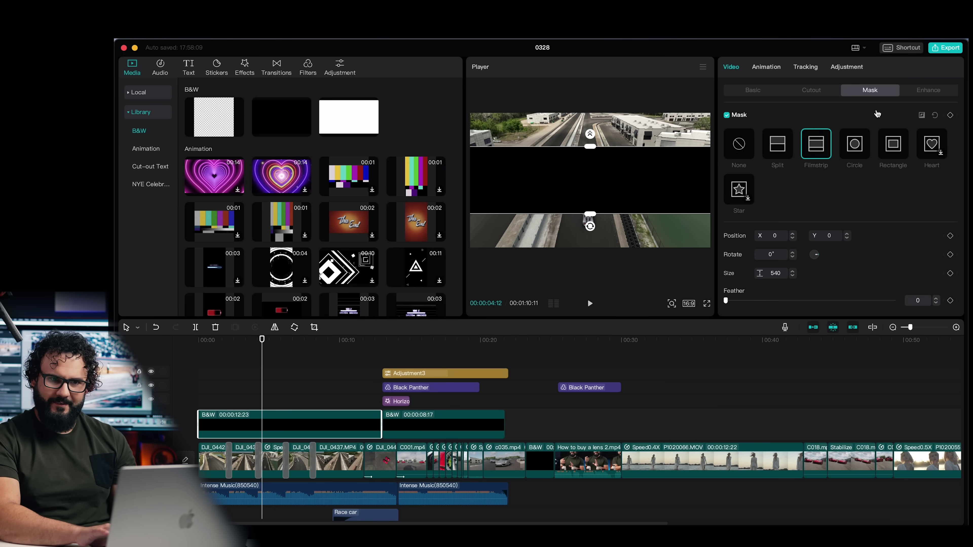
click(922, 116)
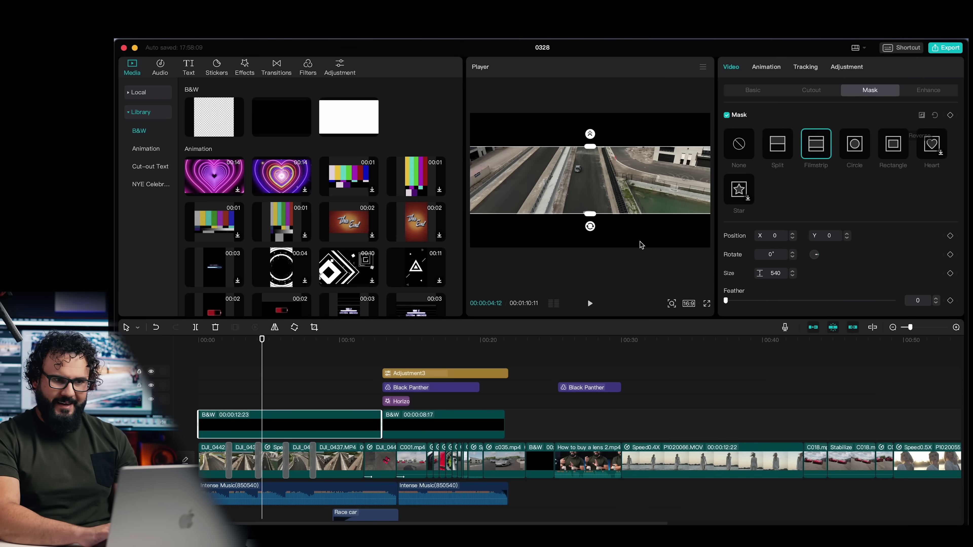
drag(590, 214, 595, 243)
drag(738, 300, 685, 306)
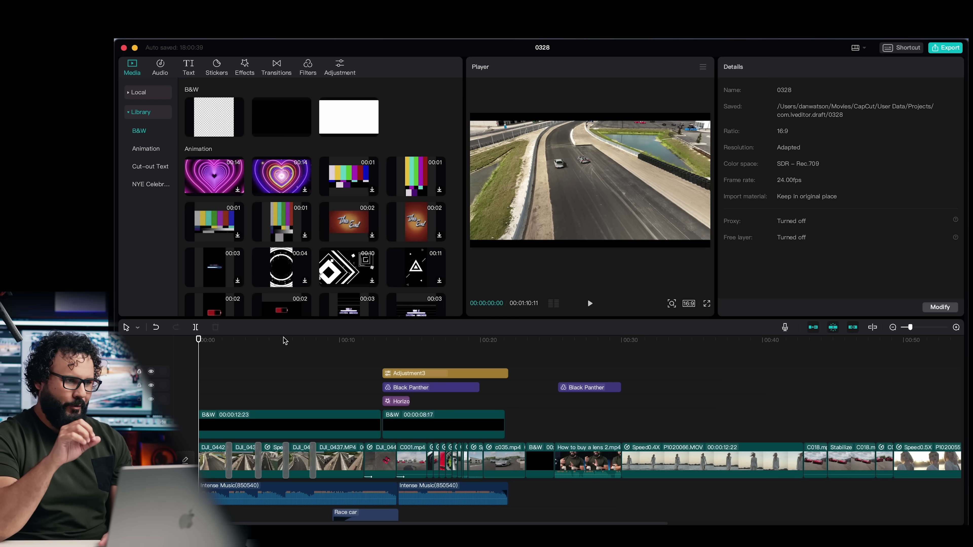
Open the Effects library and scroll its categories down to Nature.
click(245, 67)
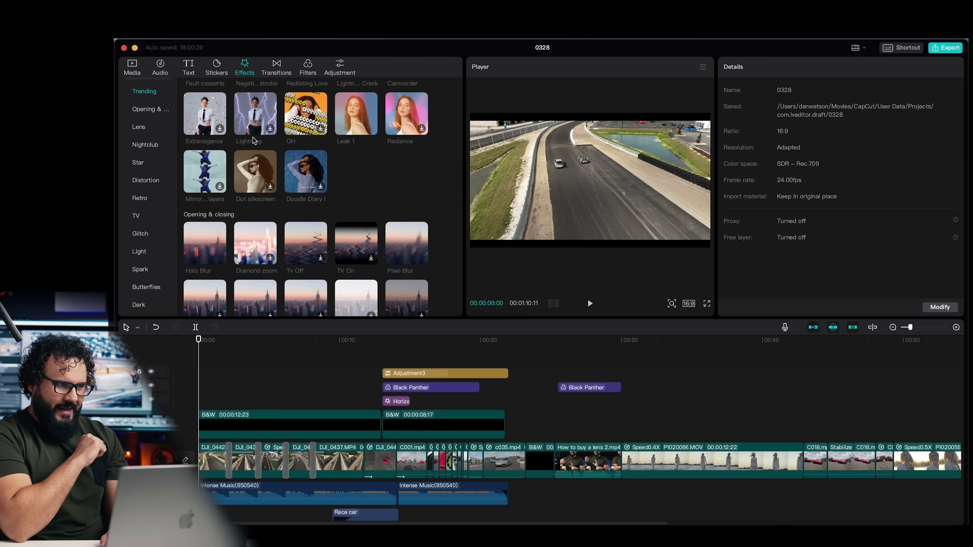
scroll(253, 141, up, 5)
scroll(253, 140, down, 15)
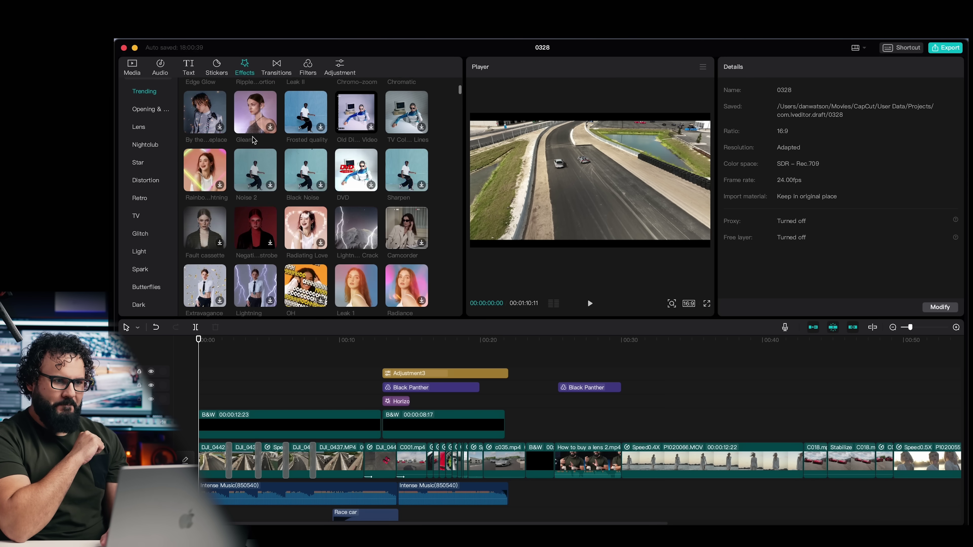
scroll(253, 140, down, 15)
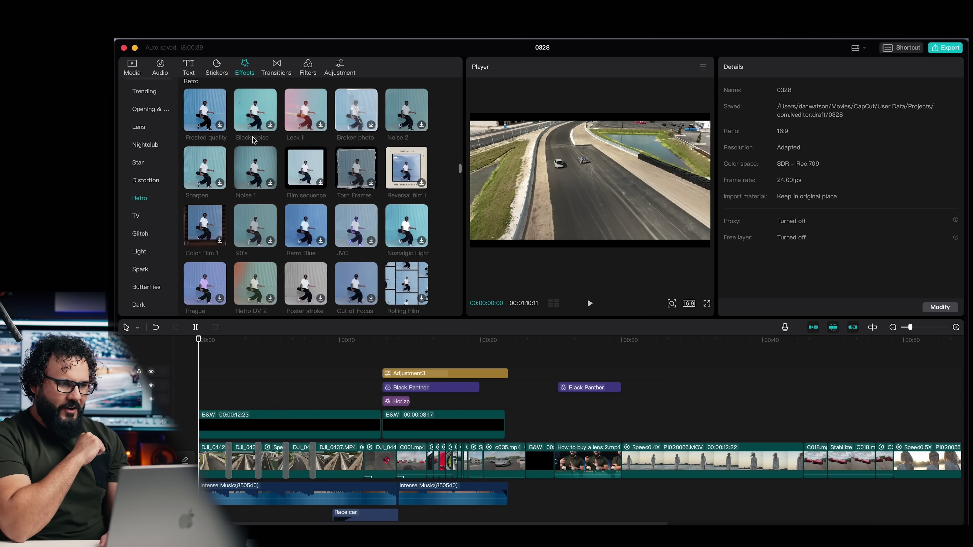
scroll(252, 137, down, 15)
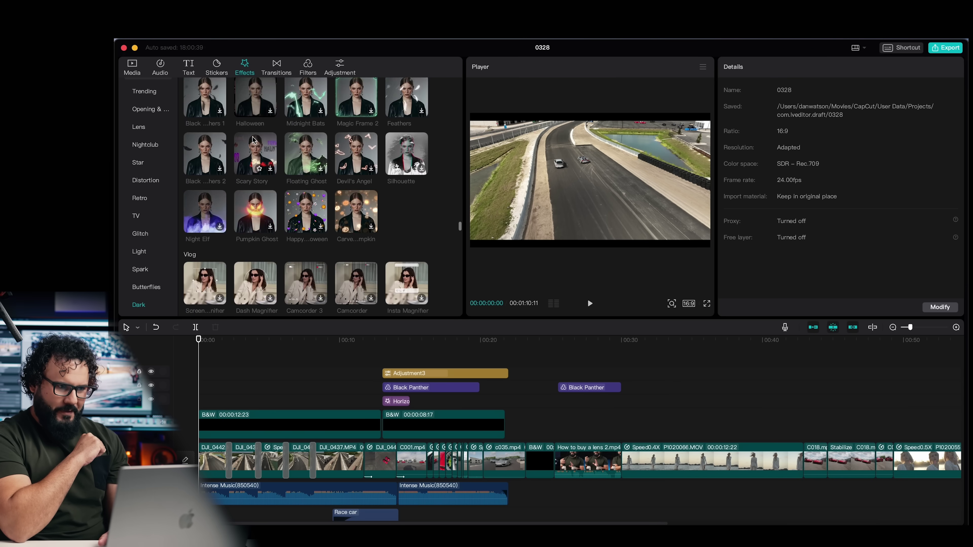
scroll(253, 136, down, 5)
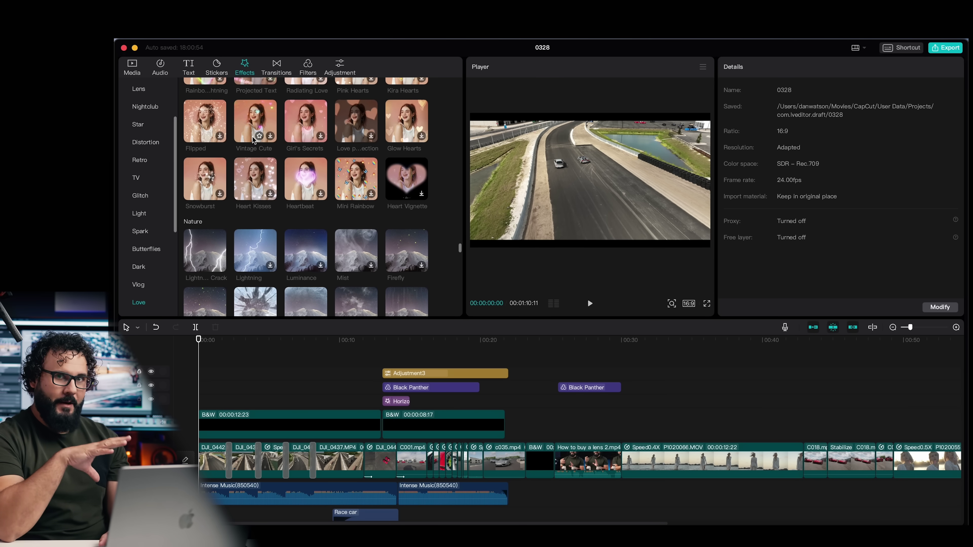
mouse_move(203, 247)
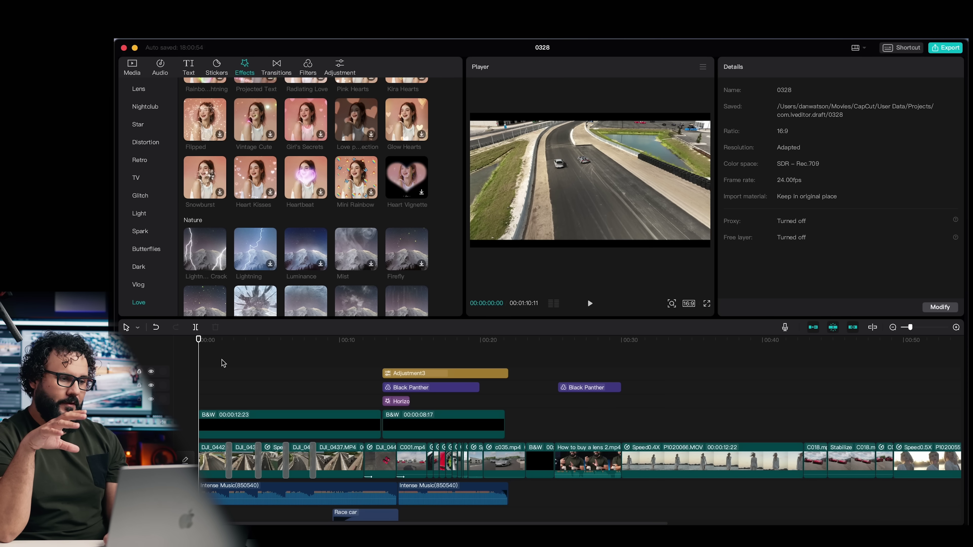
Preview the Lightning Crack effect with the playhead about one second in.
click(215, 347)
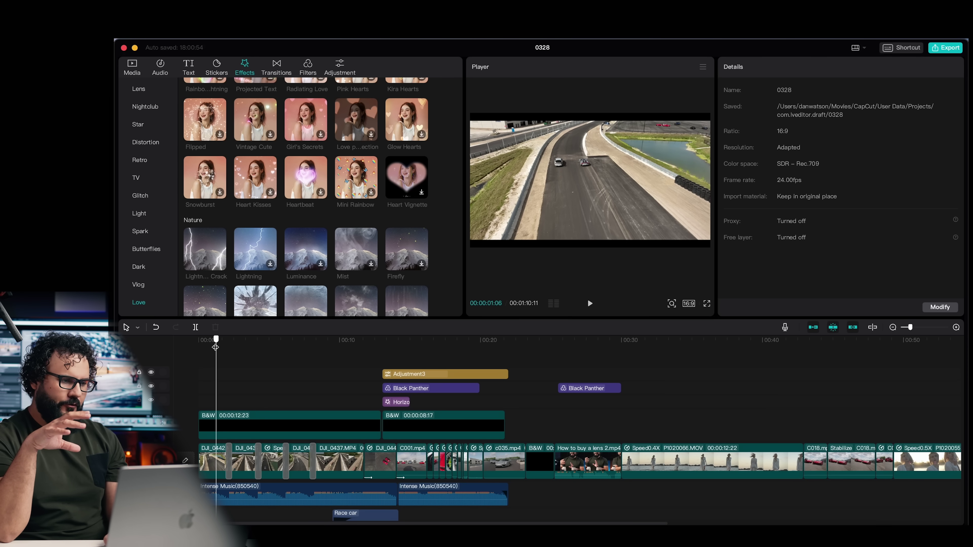
click(200, 254)
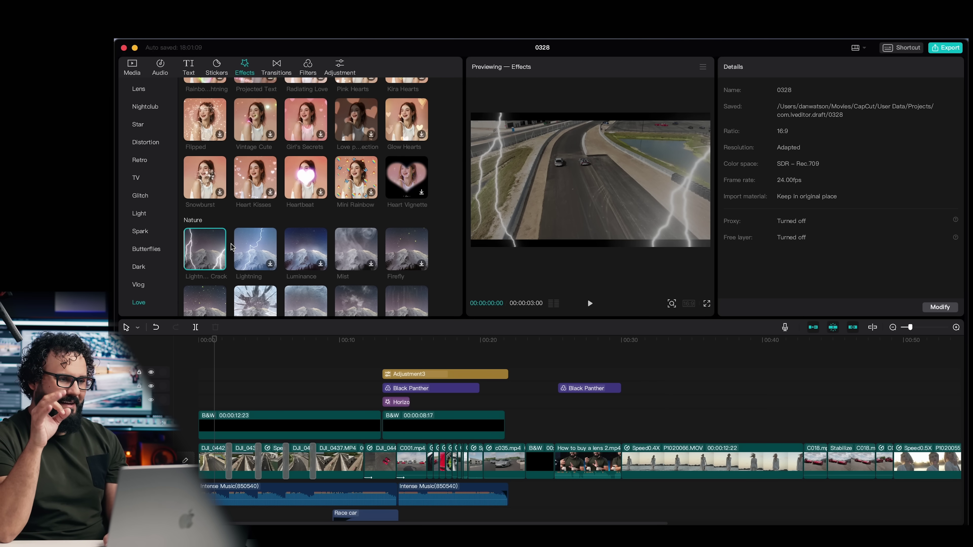
scroll(228, 251, down, 1)
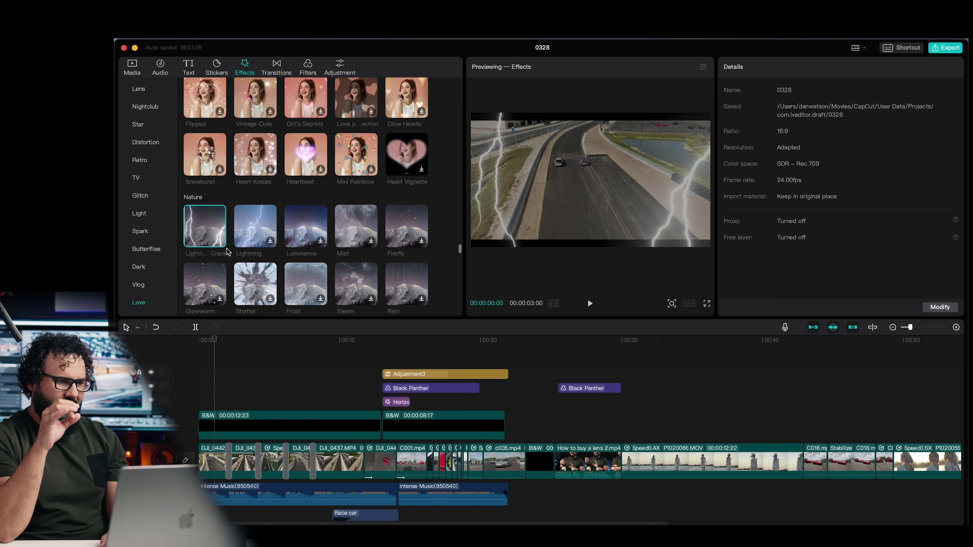
scroll(228, 251, down, 15)
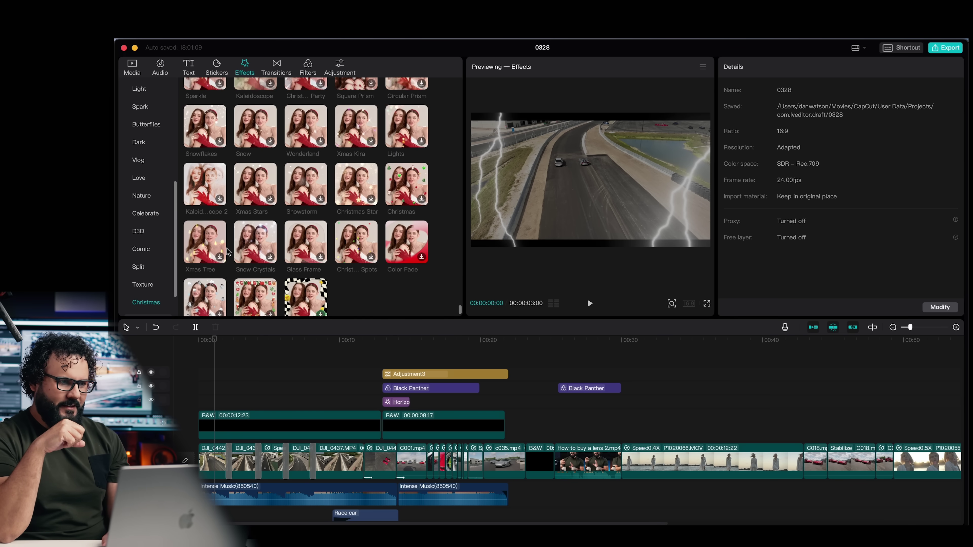
scroll(227, 252, up, 15)
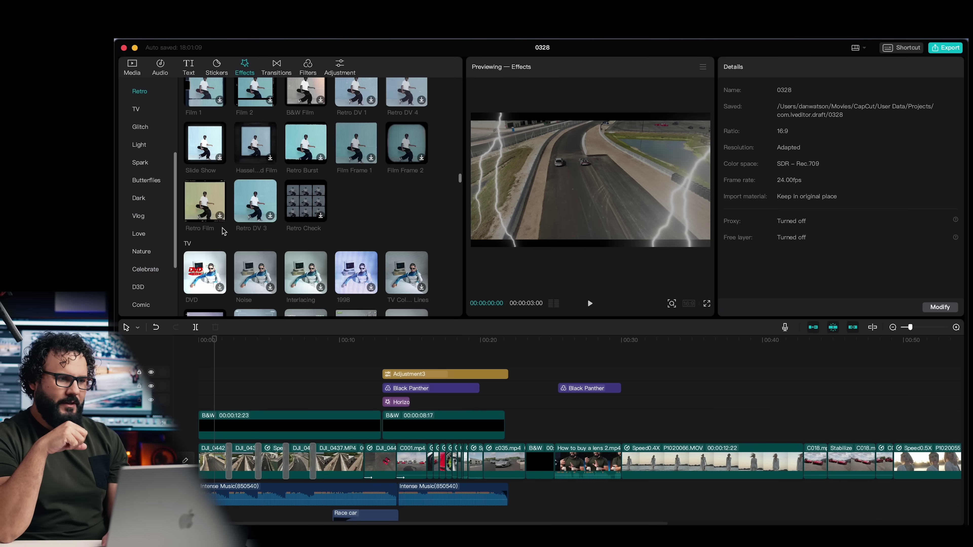
scroll(222, 228, up, 10)
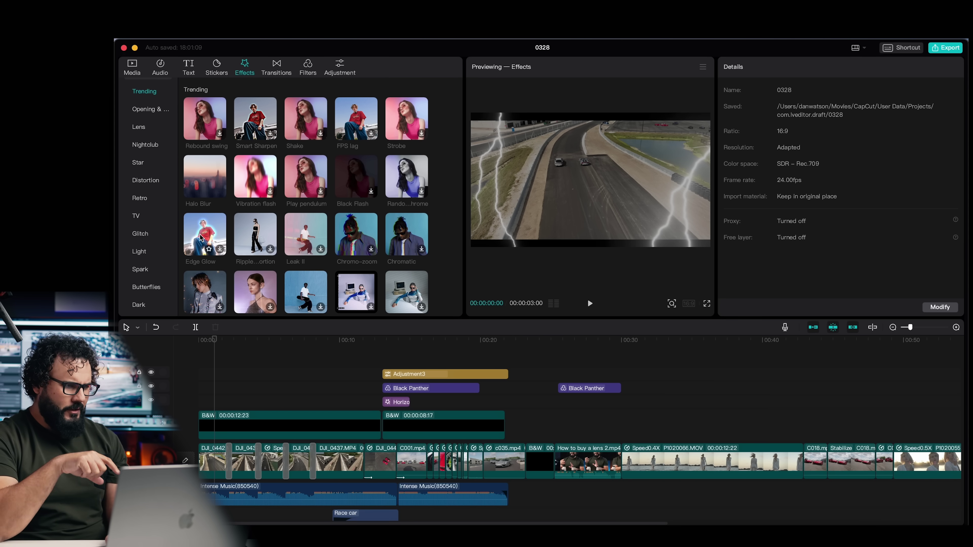
Browse the Trending and Glitch effects, then switch to the Opening & closing category.
scroll(201, 238, down, 2)
scroll(246, 172, up, 2)
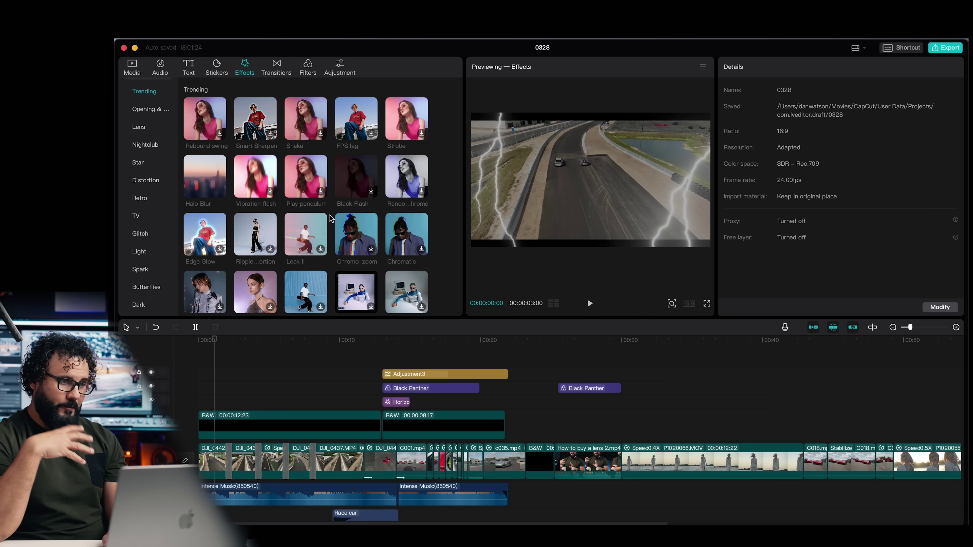
scroll(330, 218, down, 8)
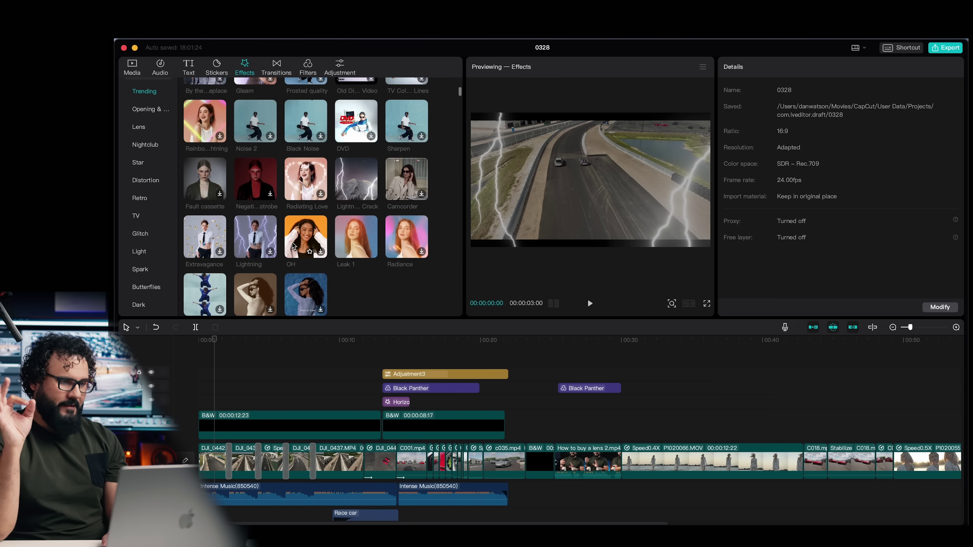
click(140, 233)
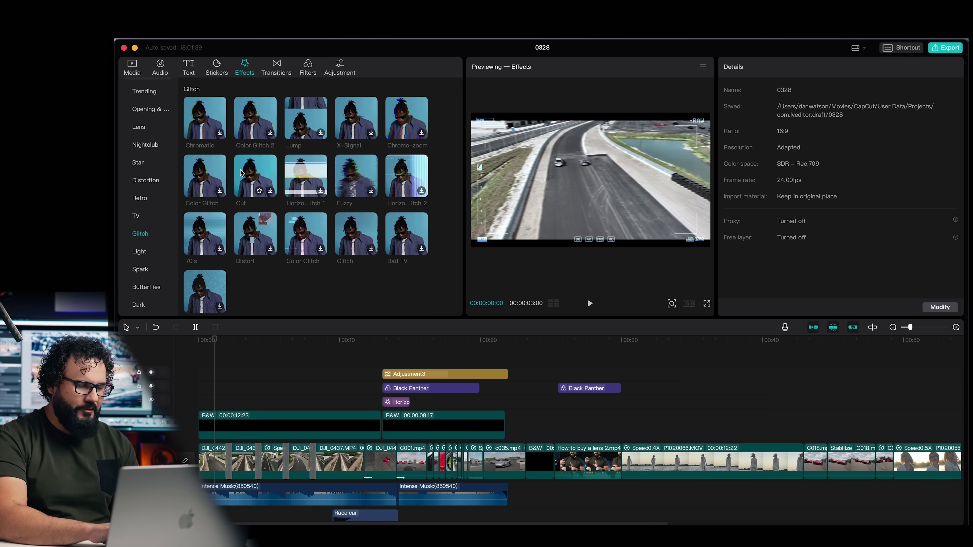
scroll(241, 173, up, 2)
click(148, 110)
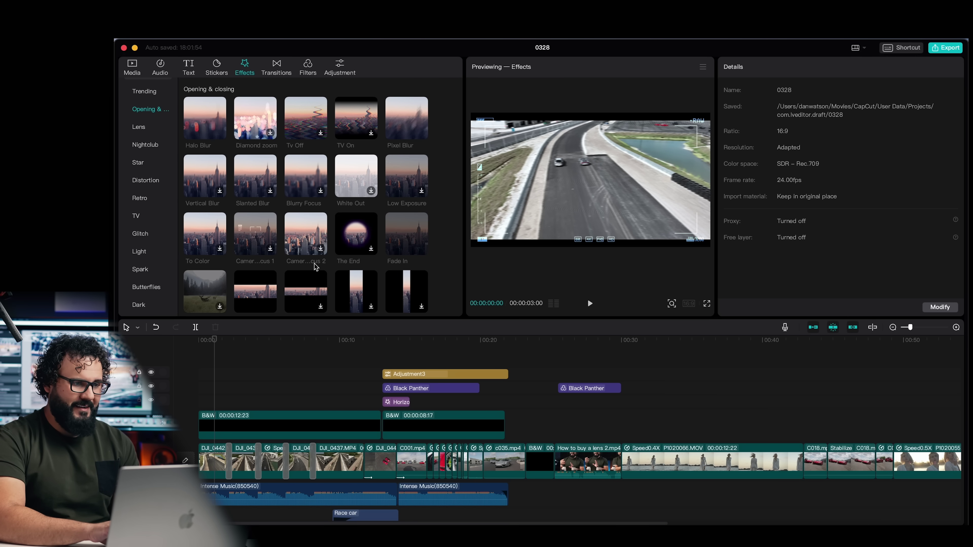
Move the playhead back to 00:00 on the timeline.
scroll(256, 291, down, 2)
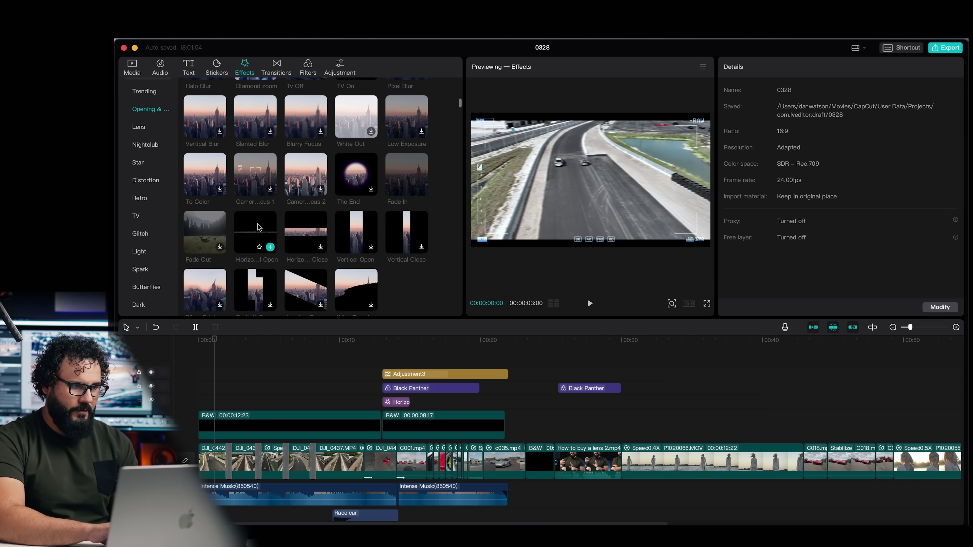
click(247, 340)
drag(247, 340, 199, 340)
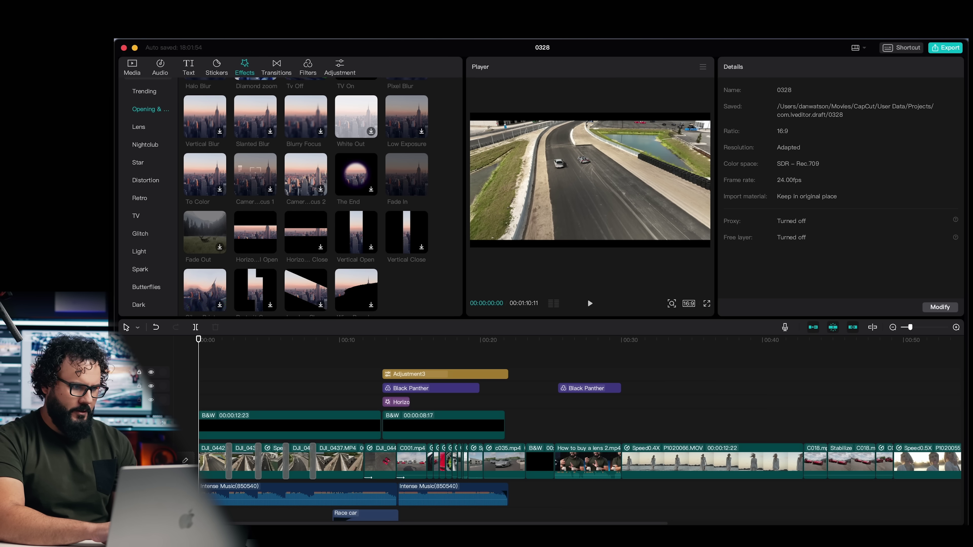
Add the Horizontal Open effect at the very start of the timeline and play it.
click(238, 244)
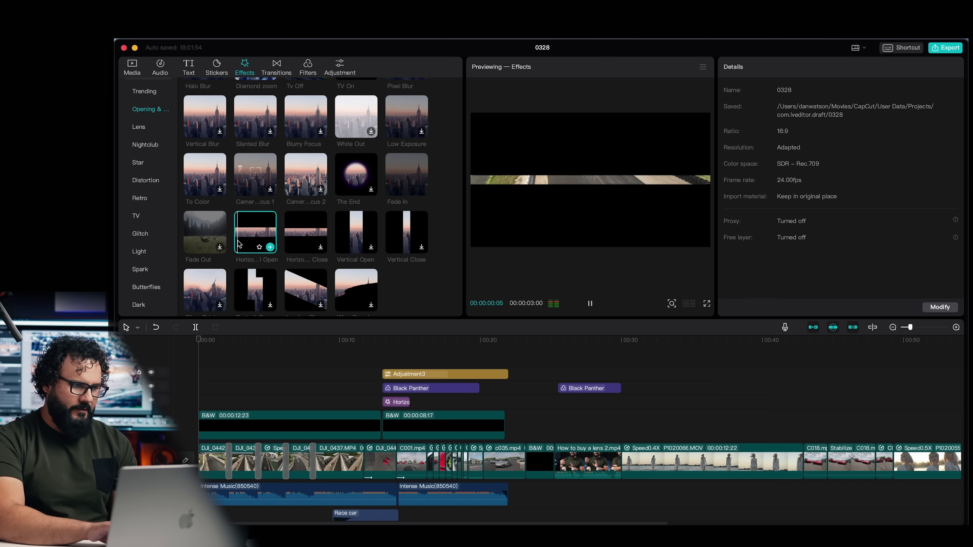
drag(238, 244, 196, 413)
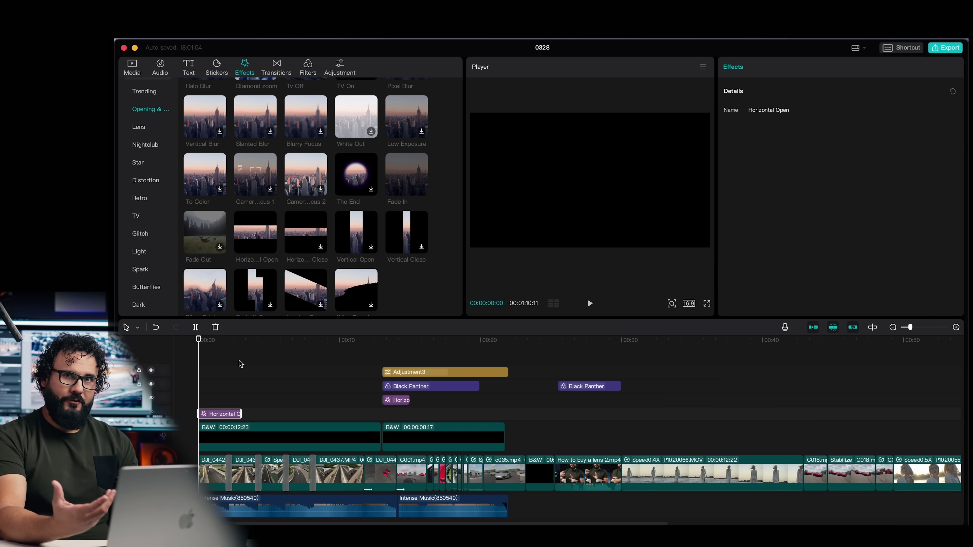
key(space)
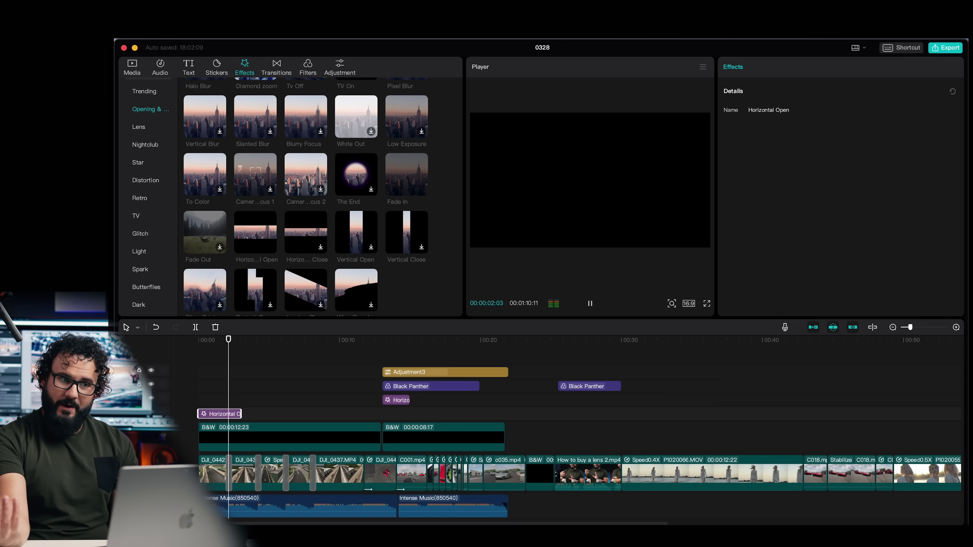
key(space)
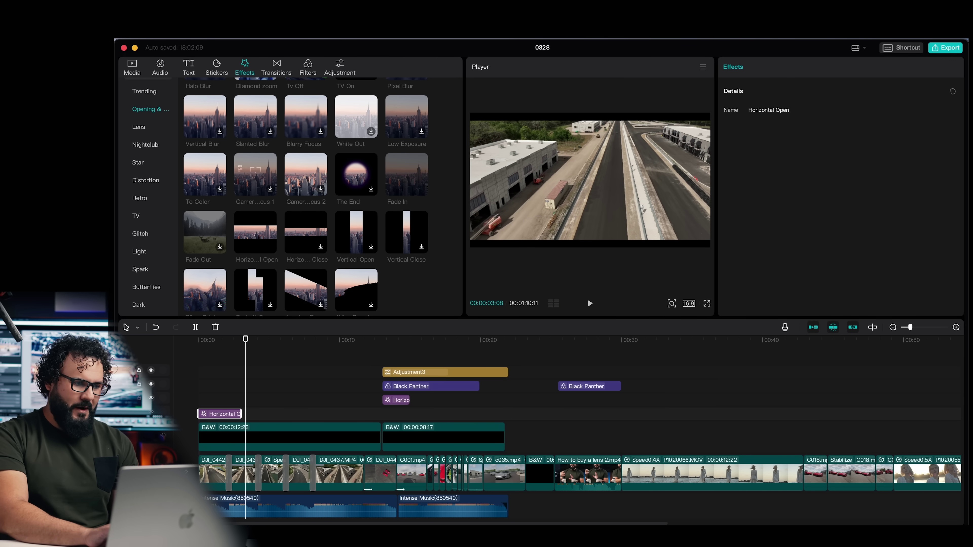
Shorten the Horizontal Open effect clip and replay the edit from the start.
scroll(227, 347, up, 5)
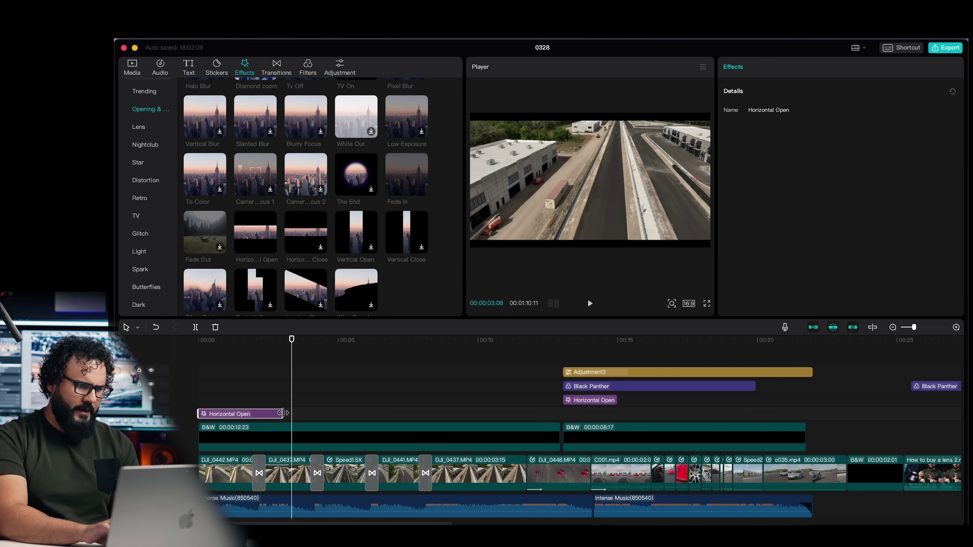
drag(283, 413, 254, 413)
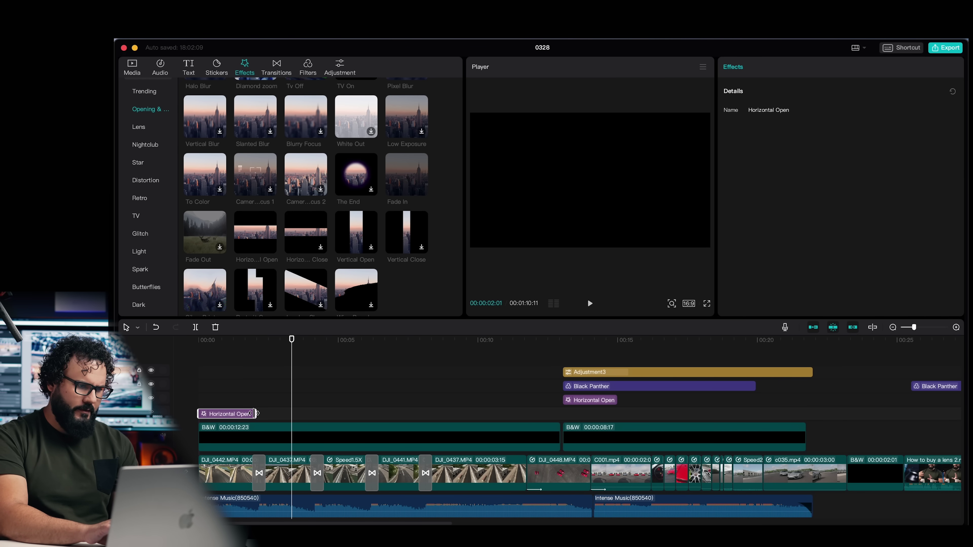
click(250, 353)
click(255, 340)
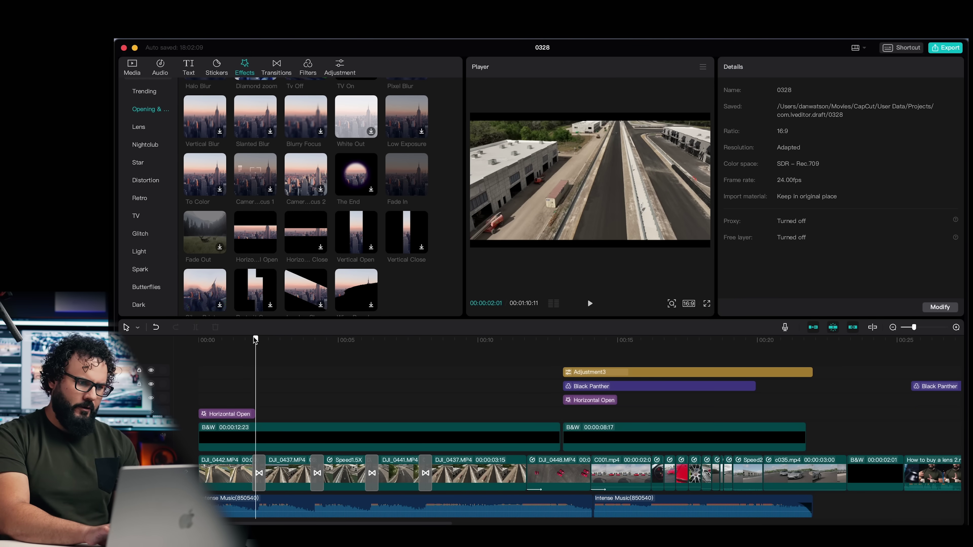
key(Home)
key(space)
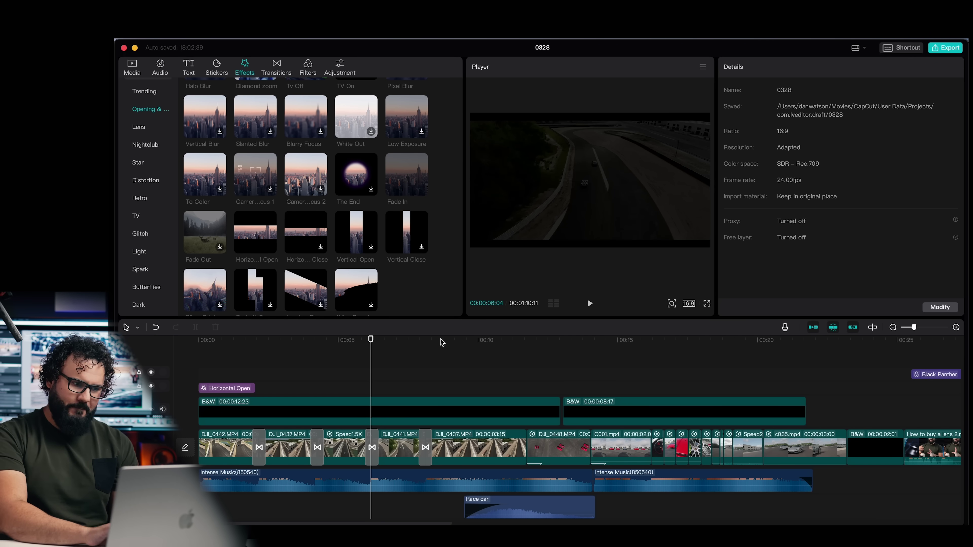
Select the first drone clip DJI_0442, look through its Basic, Cutout and Mask settings, then show its Adjustment panel.
drag(262, 343, 222, 343)
click(234, 453)
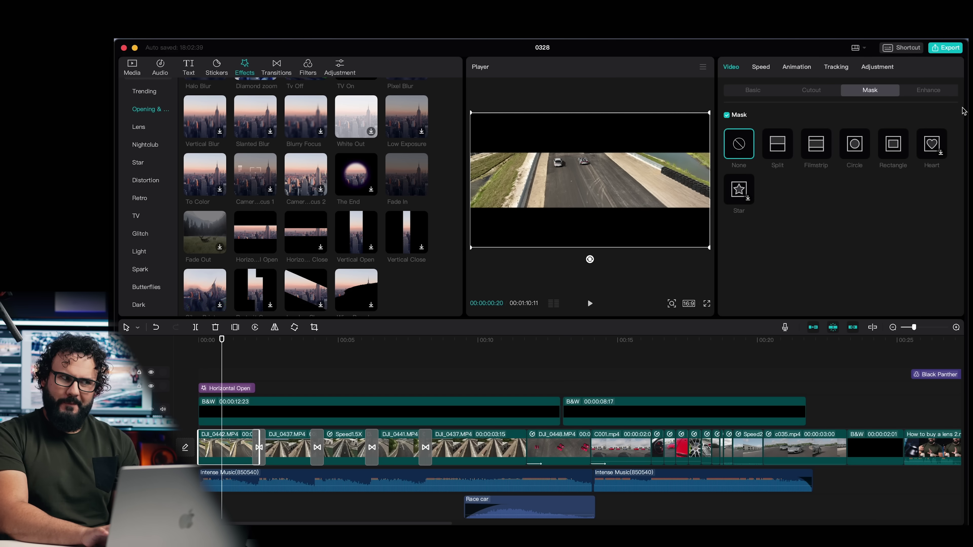
click(754, 91)
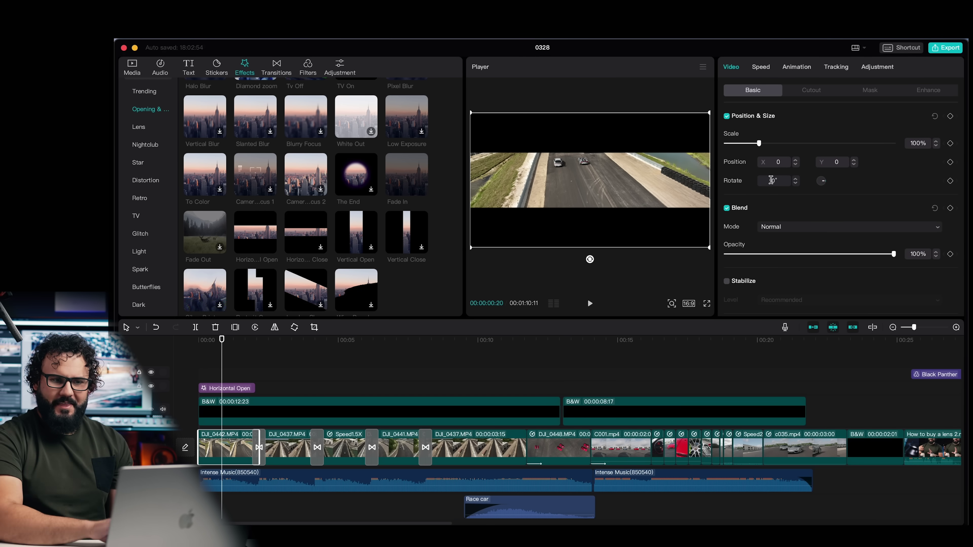
scroll(827, 274, down, 3)
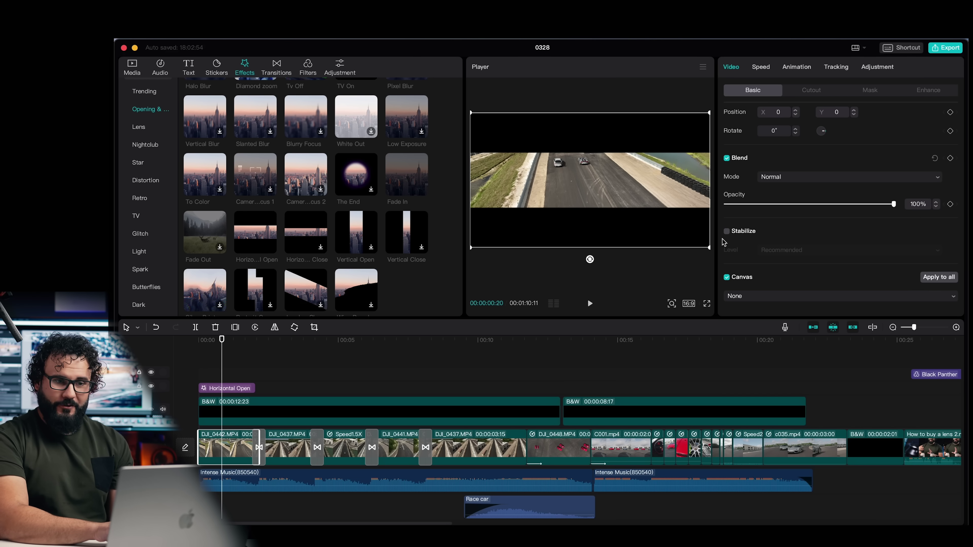
click(812, 90)
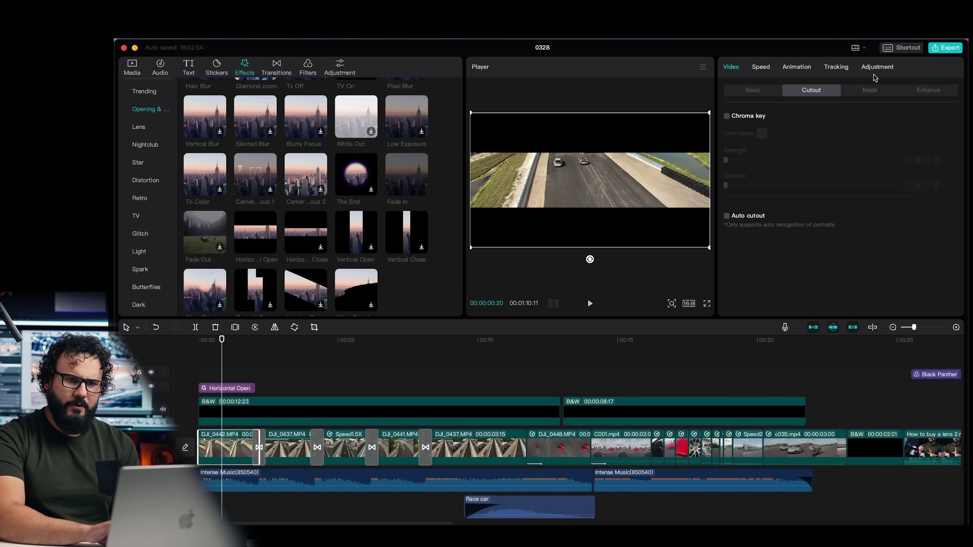
click(869, 92)
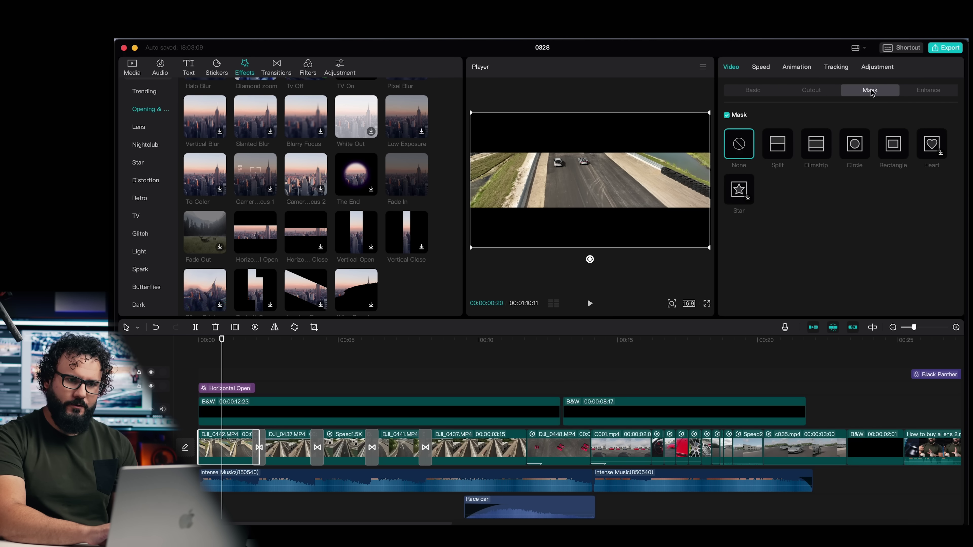
click(876, 68)
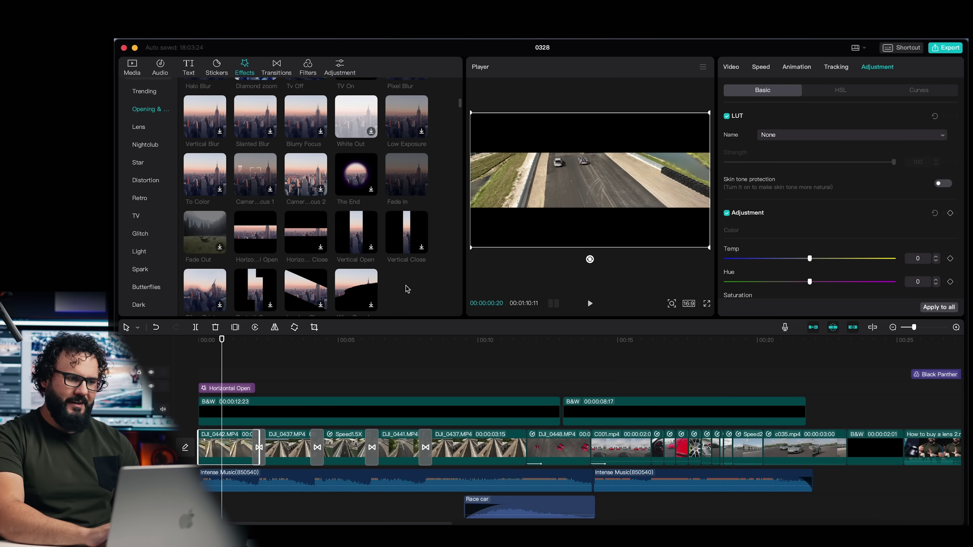
Keep the DJI_0437 clip's LUT at None and review its HSL and Curves colour controls.
drag(270, 341, 283, 344)
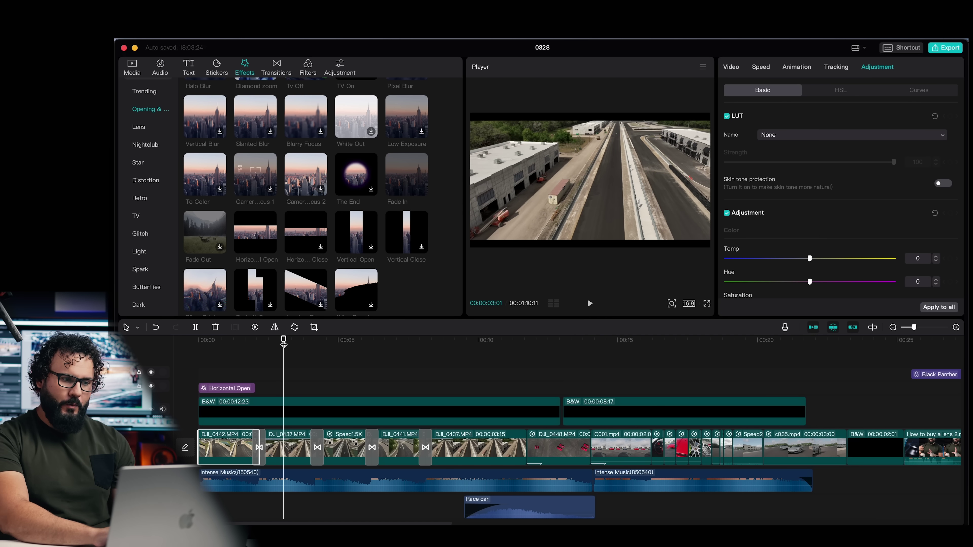
click(283, 446)
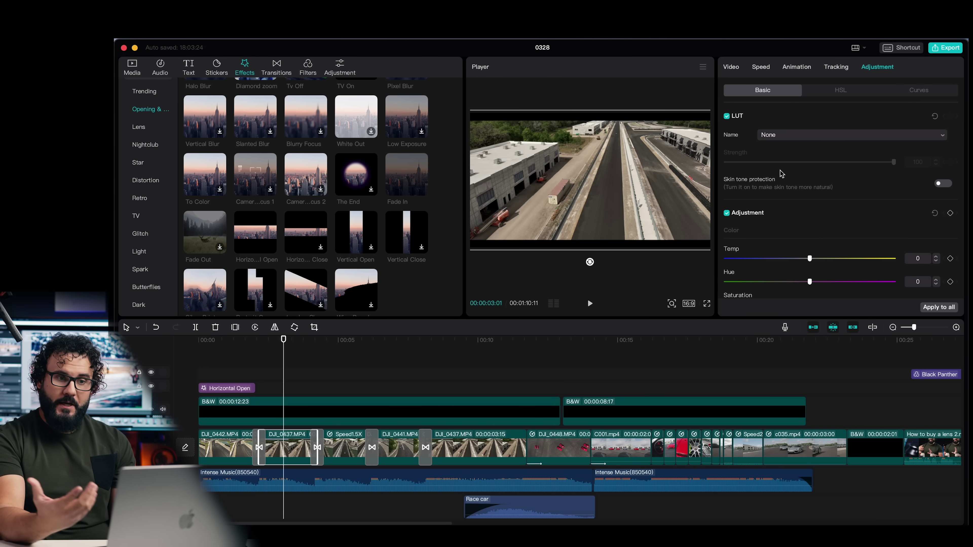
click(800, 138)
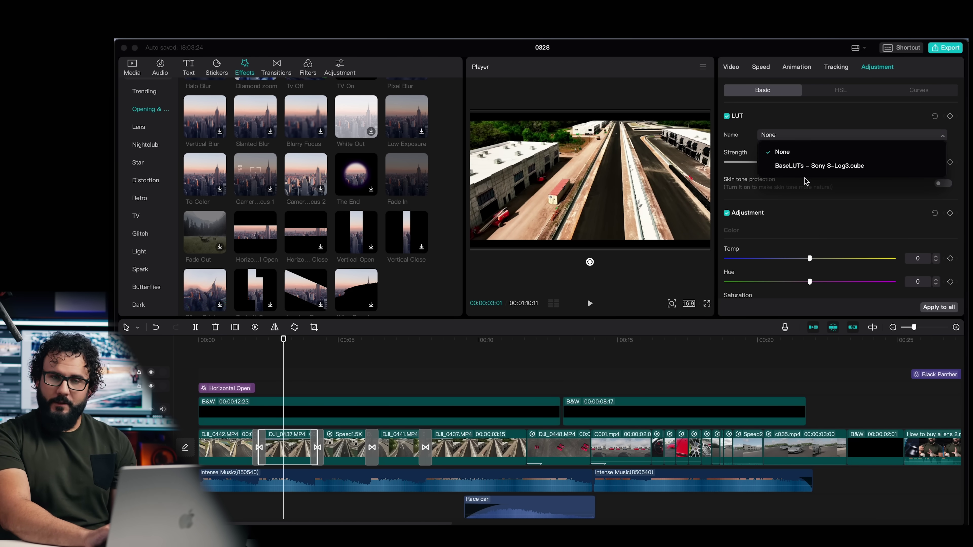
click(808, 155)
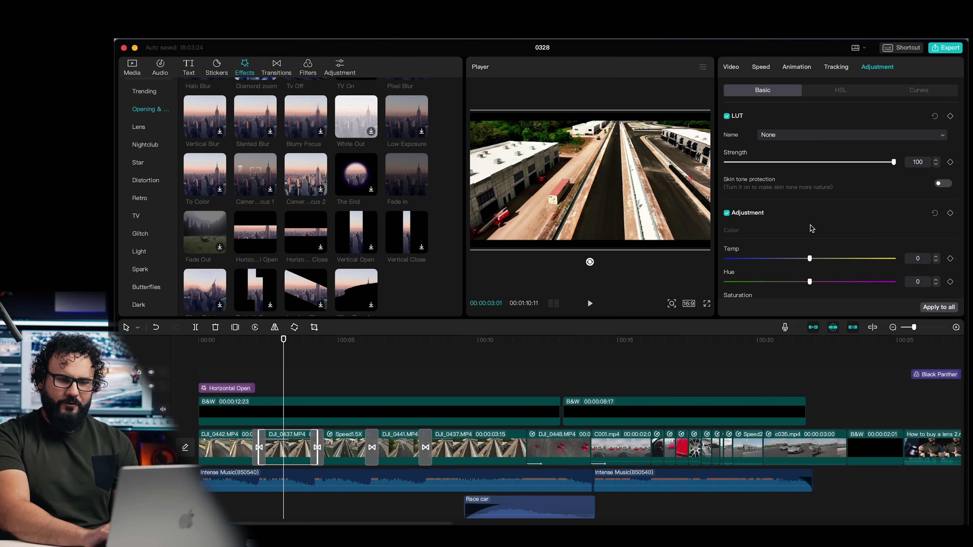
scroll(812, 228, down, 6)
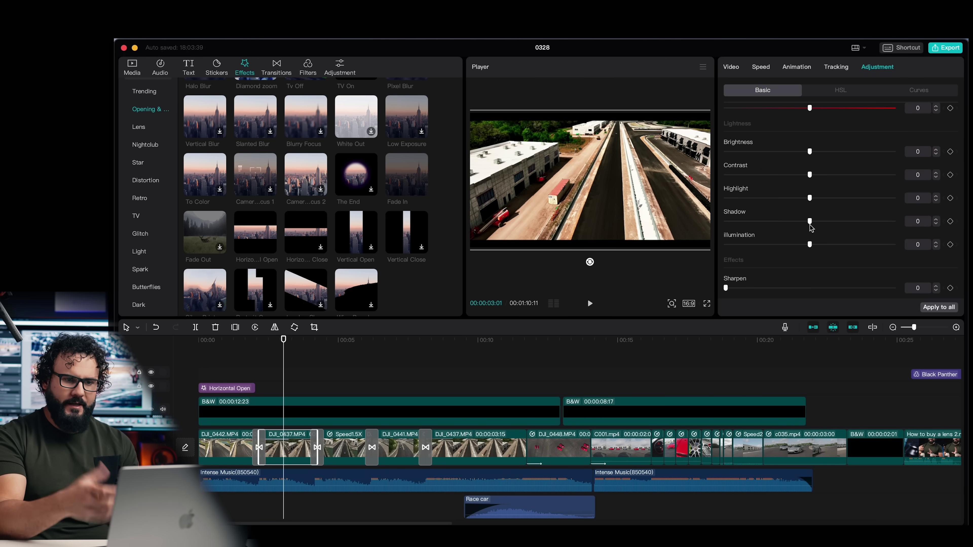
scroll(812, 229, down, 3)
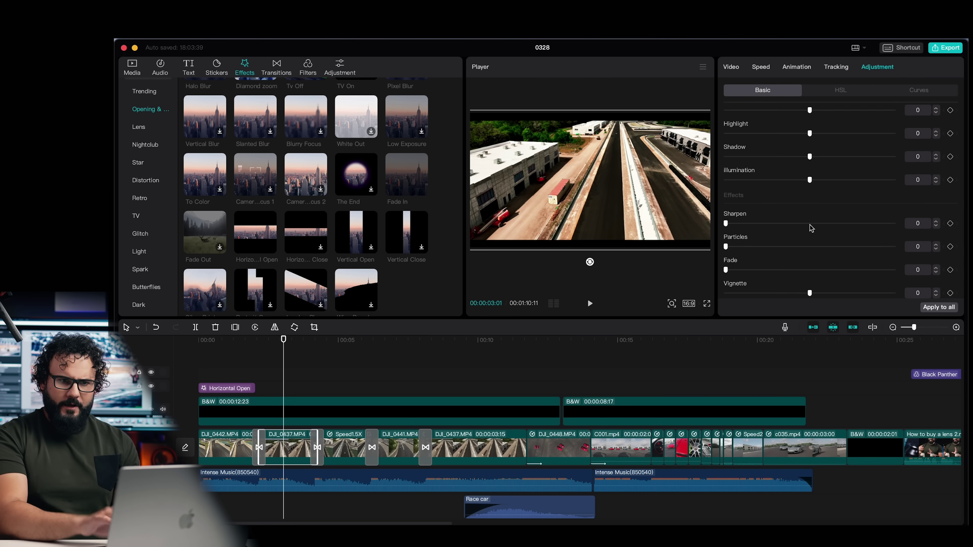
scroll(797, 110, up, 9)
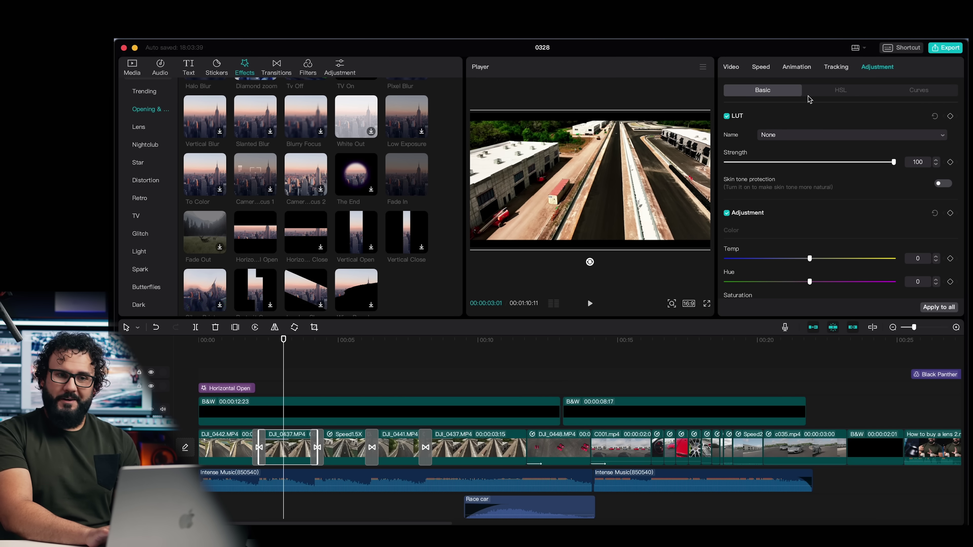
click(841, 92)
click(925, 94)
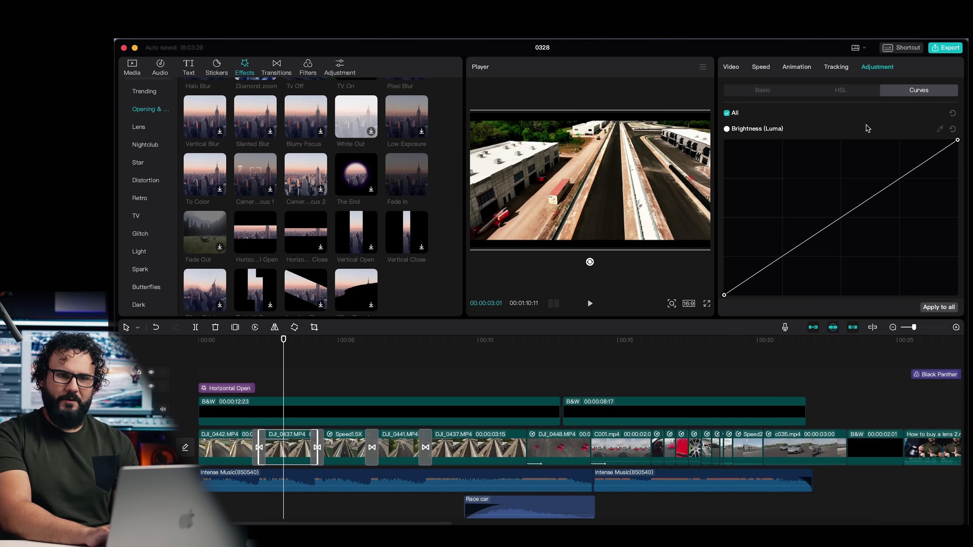
scroll(834, 204, down, 8)
scroll(834, 204, up, 8)
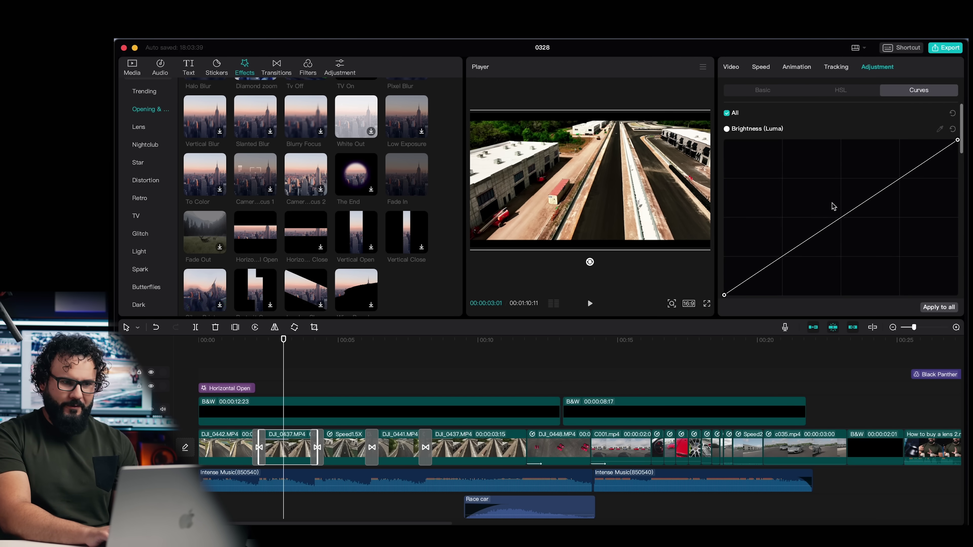
Turn on the colour oscilloscope under the preview and bring up the Adjustment library.
click(703, 66)
click(737, 93)
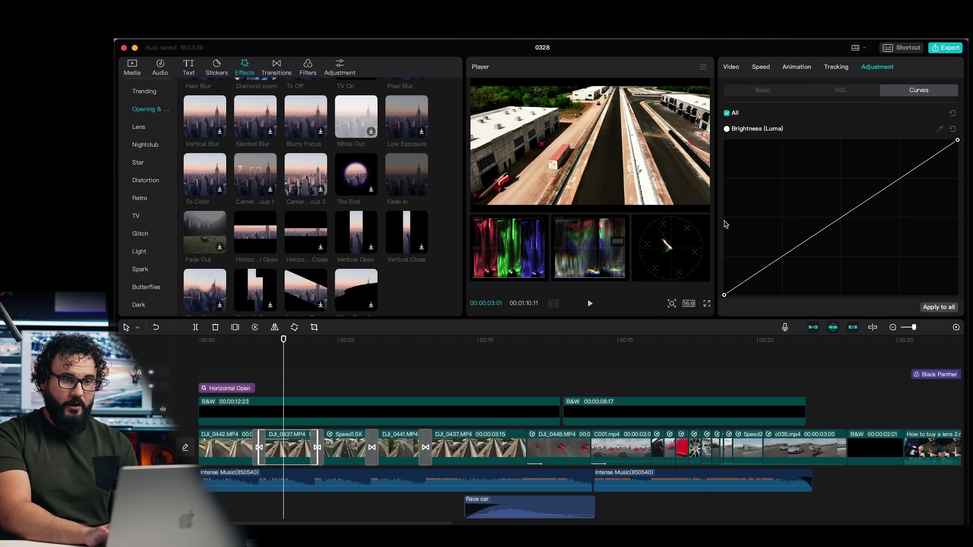
click(742, 90)
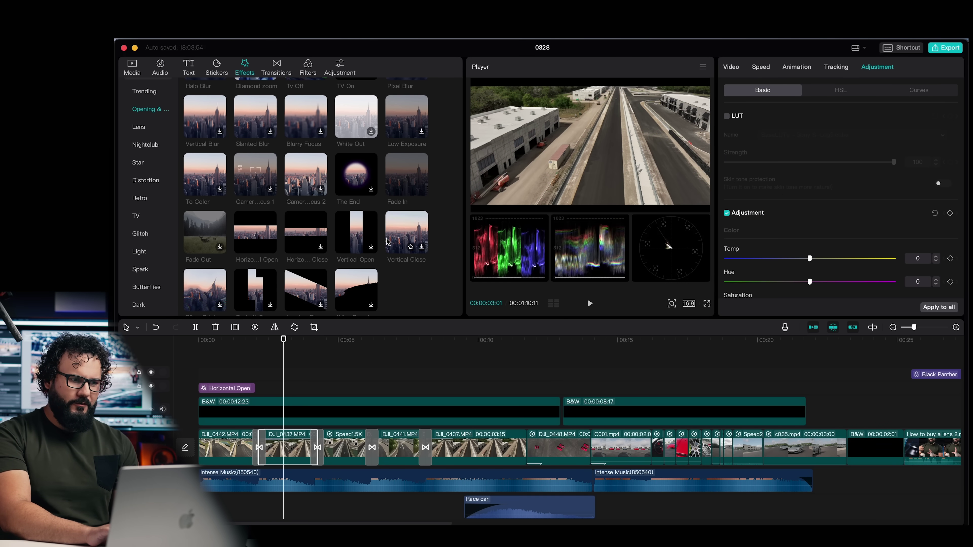
click(340, 70)
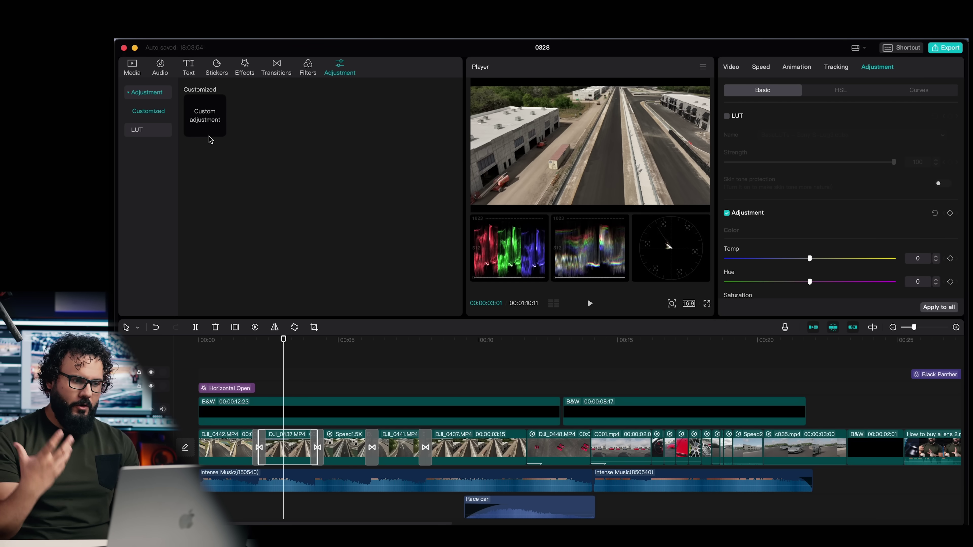
Add a Custom adjustment layer at the timeline start and stretch it across the opening clips.
drag(209, 134, 188, 345)
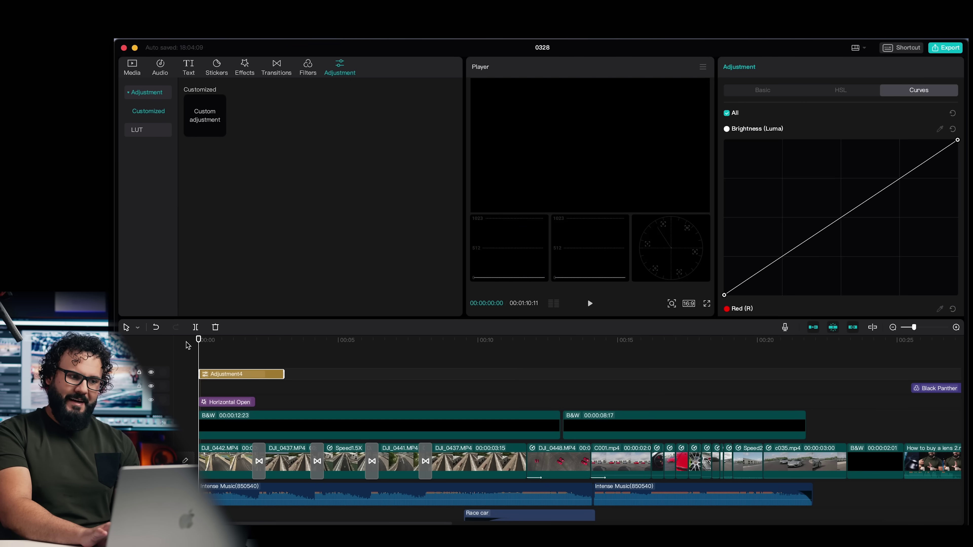
drag(284, 374, 512, 374)
drag(289, 341, 231, 341)
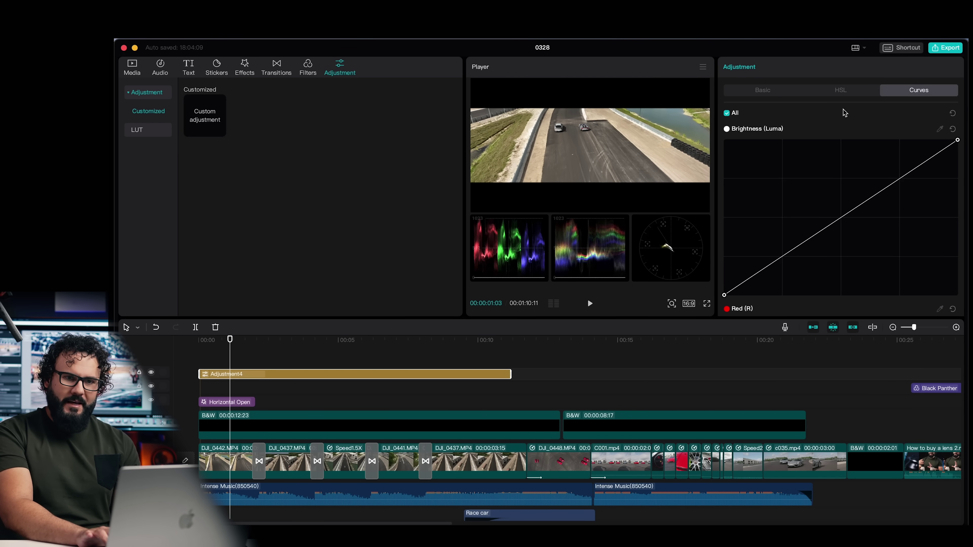
click(757, 92)
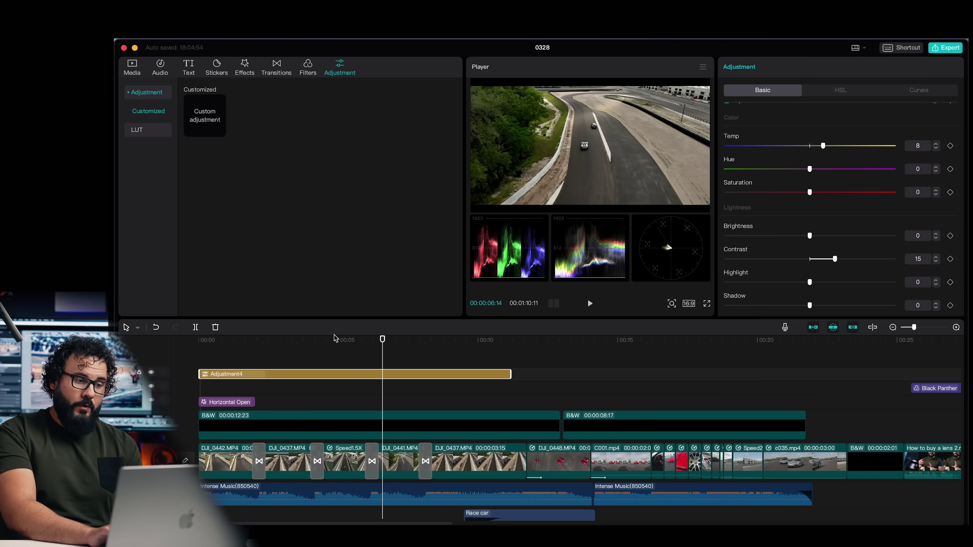
Scrub the adjusted footage, then select DJI_0437 and adjust a slider in its colour settings.
drag(337, 339, 286, 347)
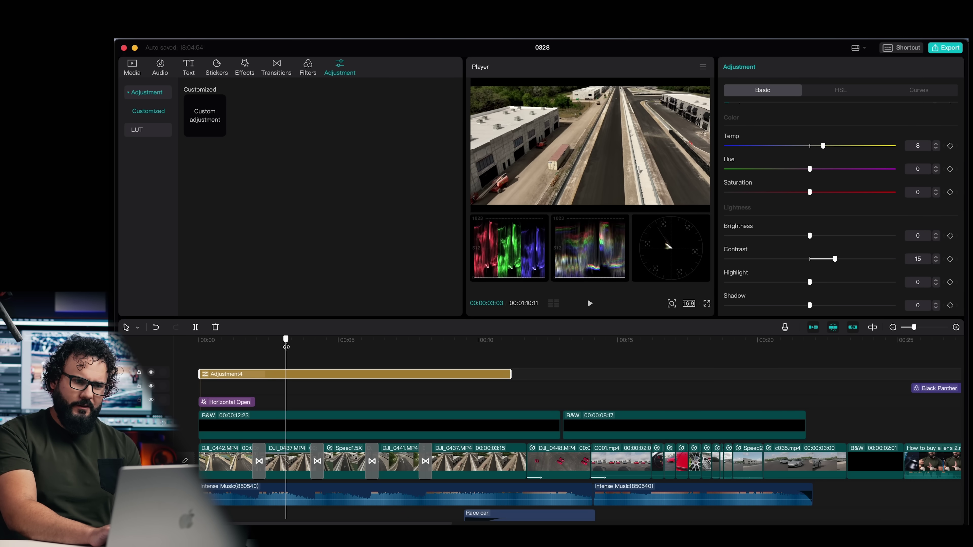
click(295, 473)
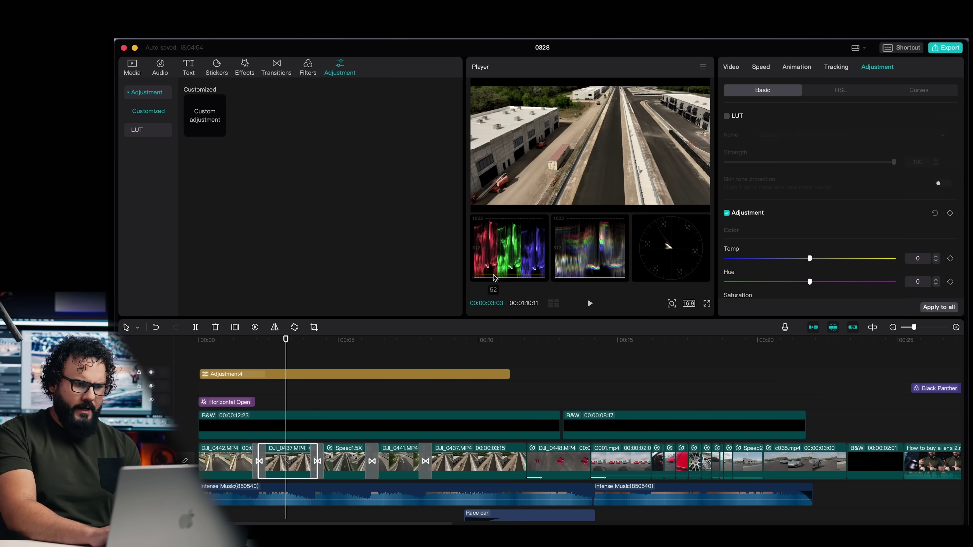
scroll(786, 189, down, 5)
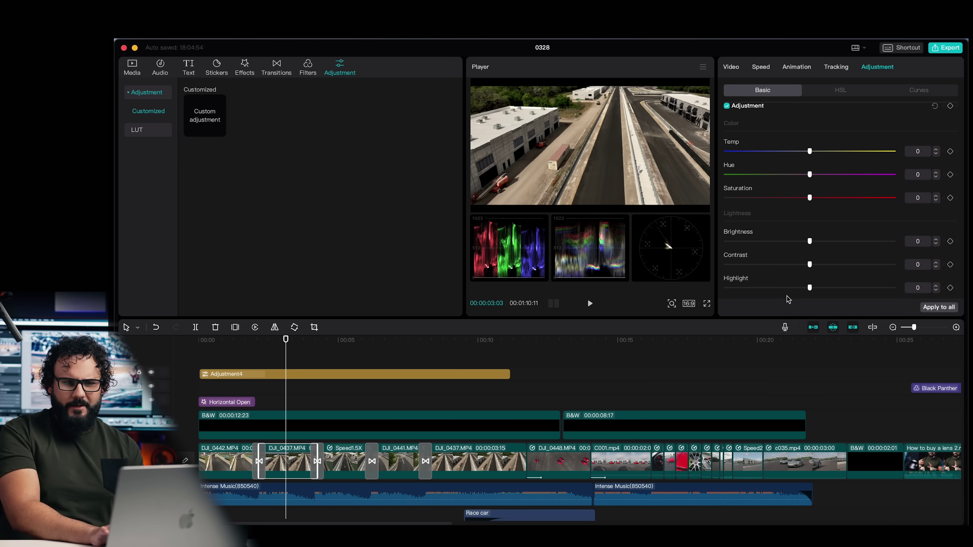
scroll(851, 264, down, 3)
mouse_move(810, 254)
mouse_down()
mouse_move(827, 256)
mouse_move(814, 256)
mouse_up()
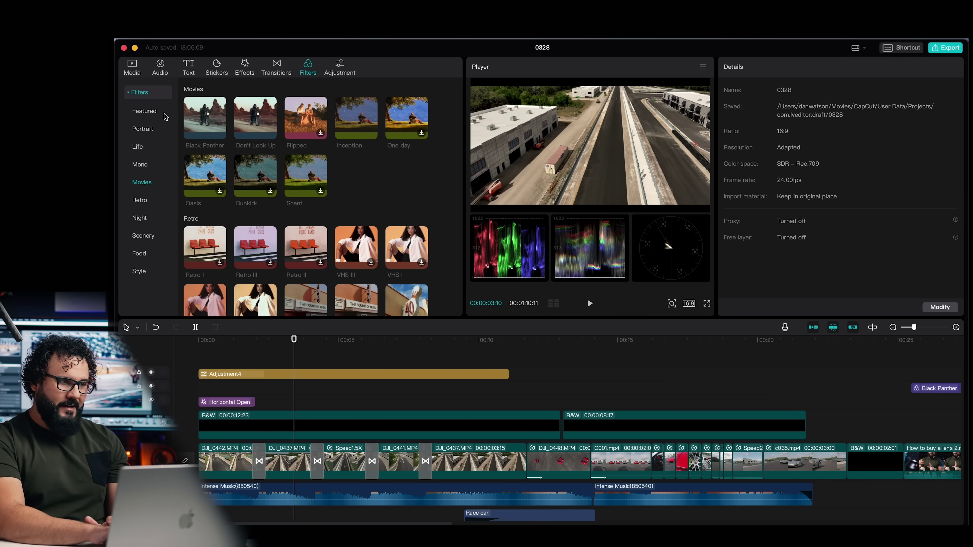
Add the Black Panther movie filter, extend it over the opening drone shots and lower its strength.
click(144, 112)
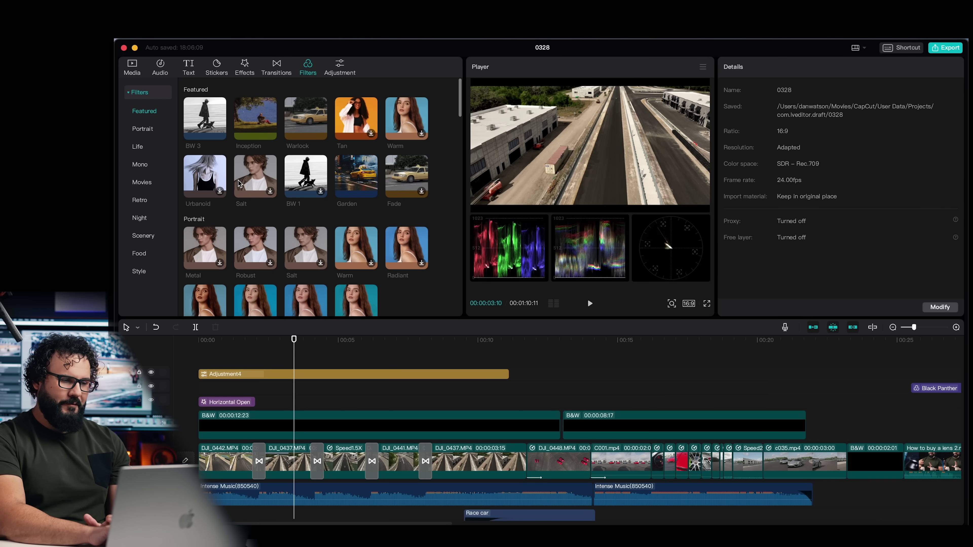
scroll(238, 180, down, 20)
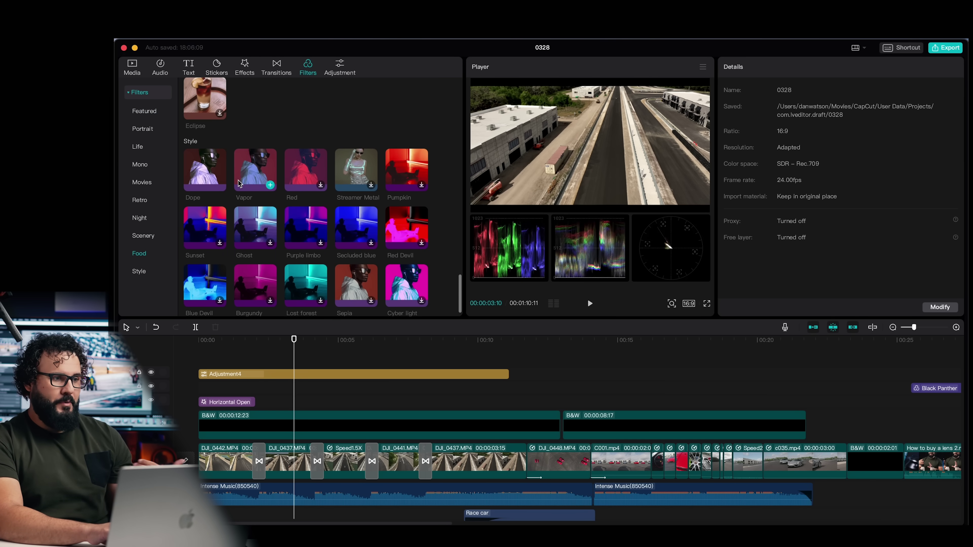
scroll(229, 186, up, 20)
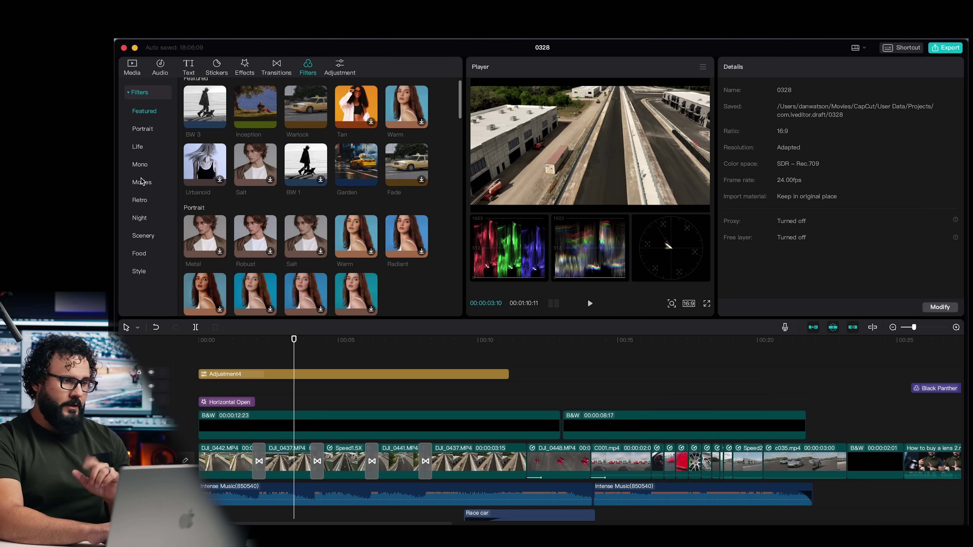
click(142, 182)
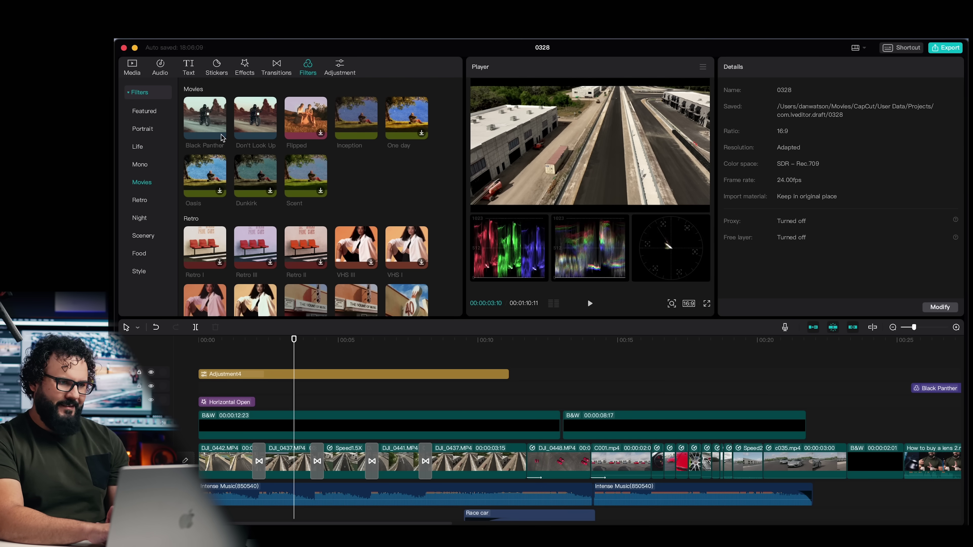
mouse_move(219, 129)
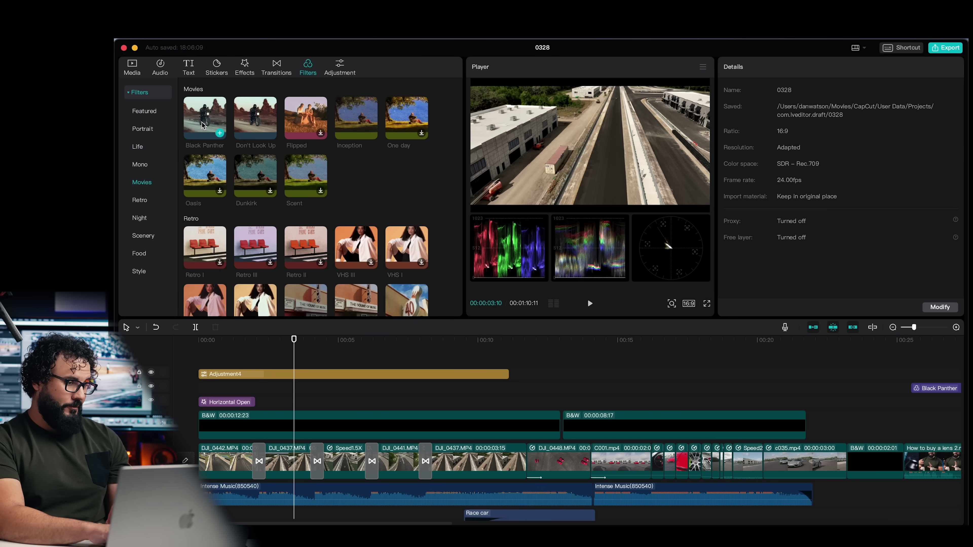
drag(198, 119, 198, 371)
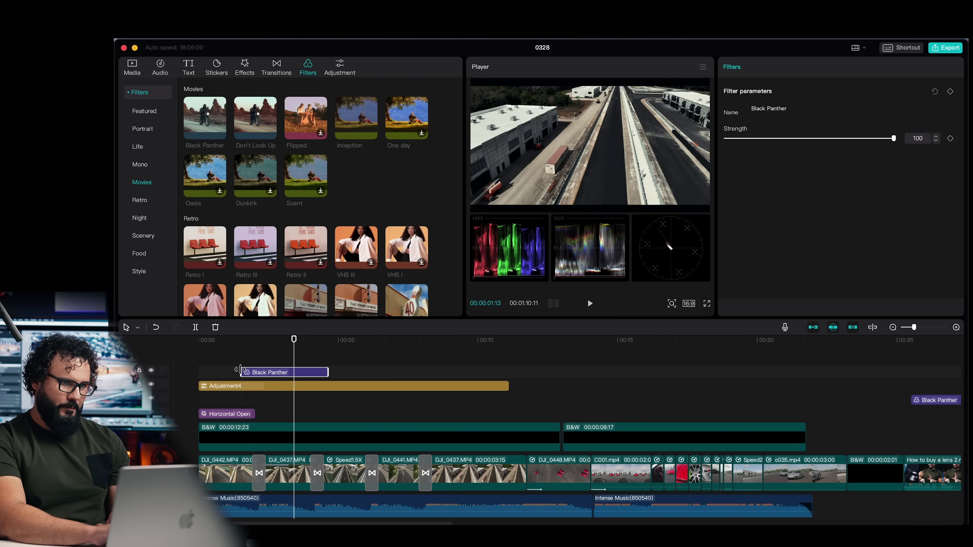
drag(325, 374, 551, 372)
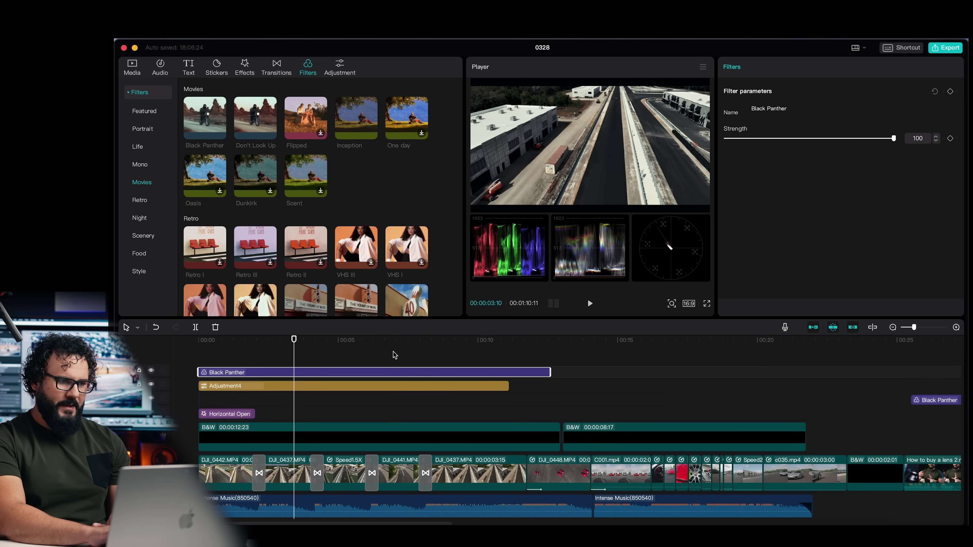
click(379, 345)
click(323, 372)
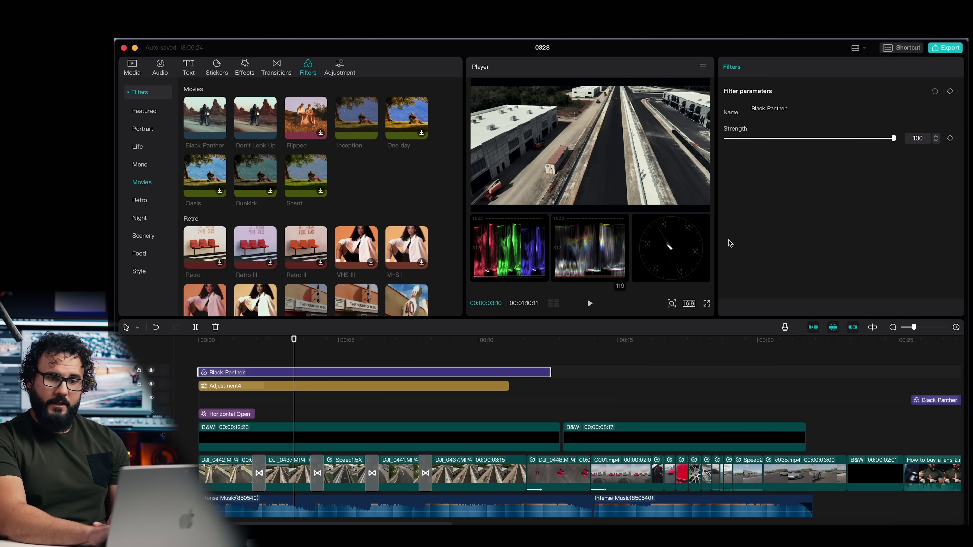
drag(895, 138, 844, 150)
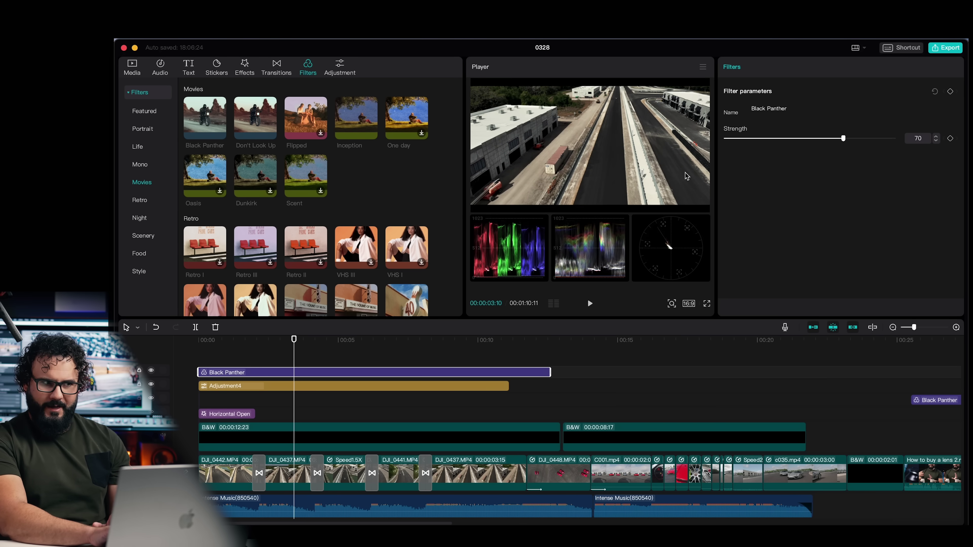
Stack a Don't Look Up filter at strength 38 above it, lengthened to match, and preview.
drag(258, 130, 258, 373)
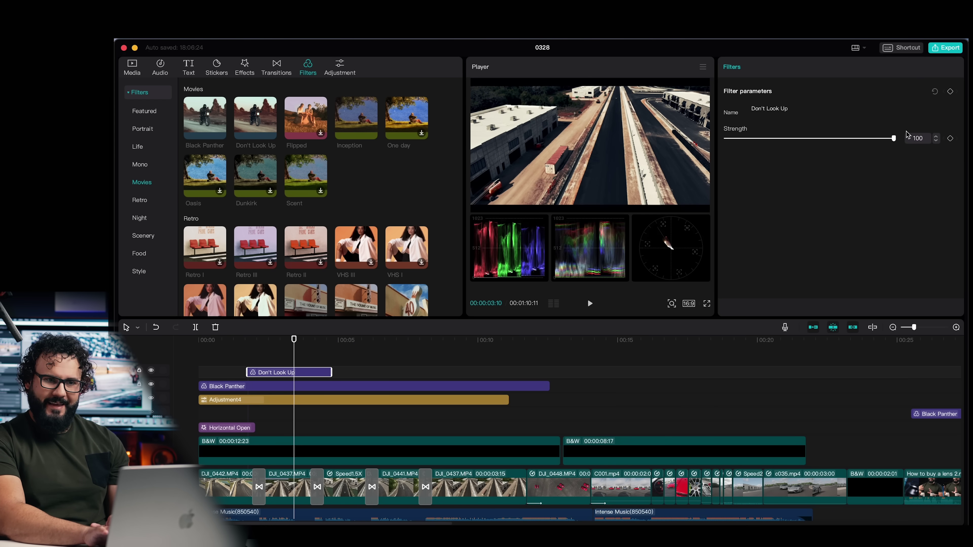
drag(886, 139, 790, 145)
key(space)
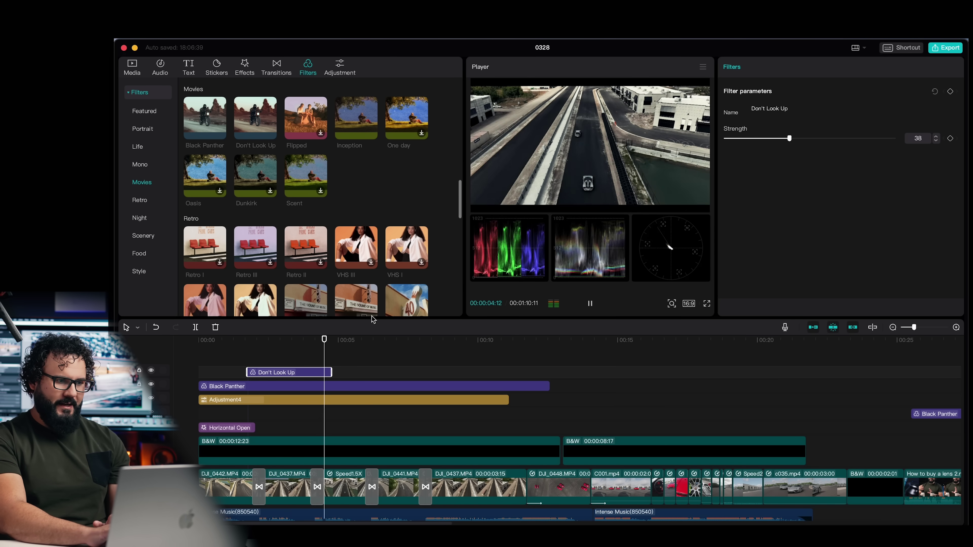
key(space)
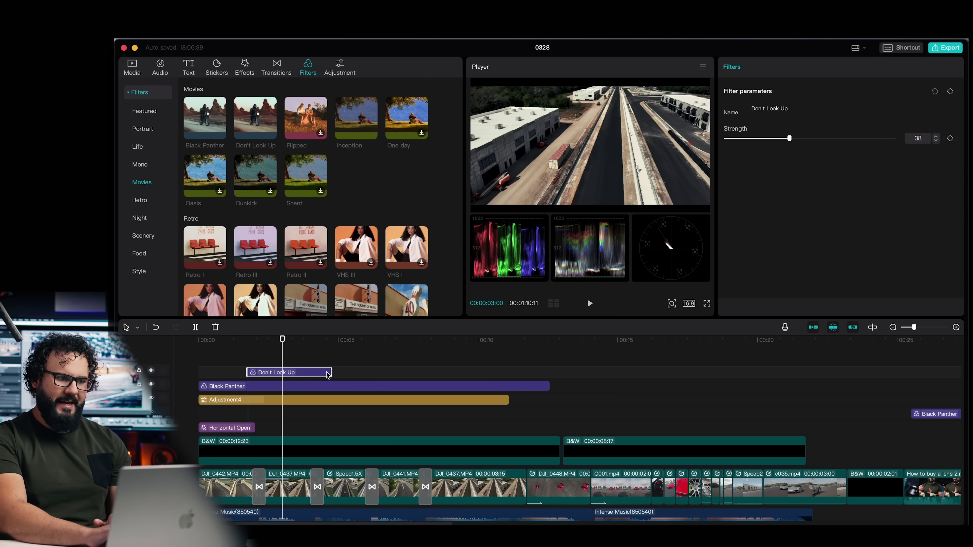
drag(332, 369, 532, 372)
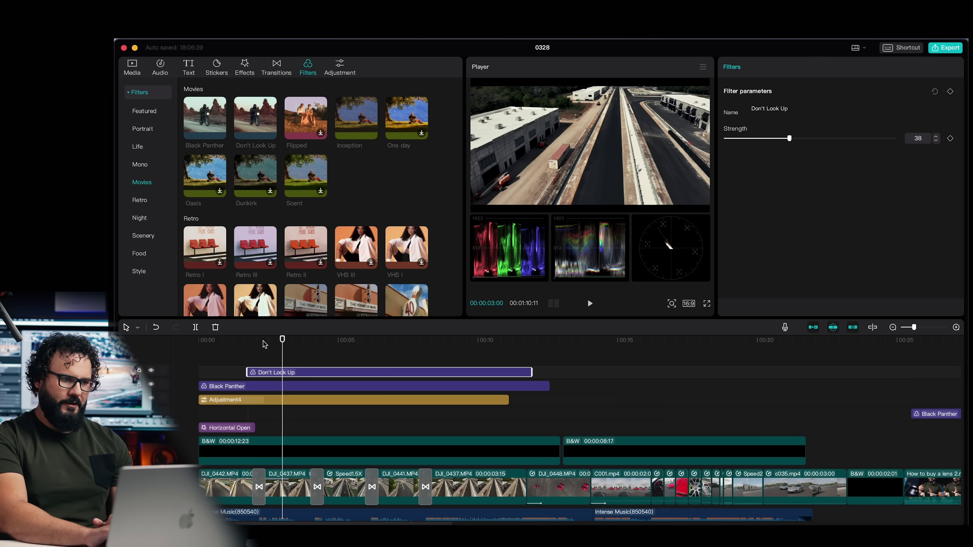
key(space)
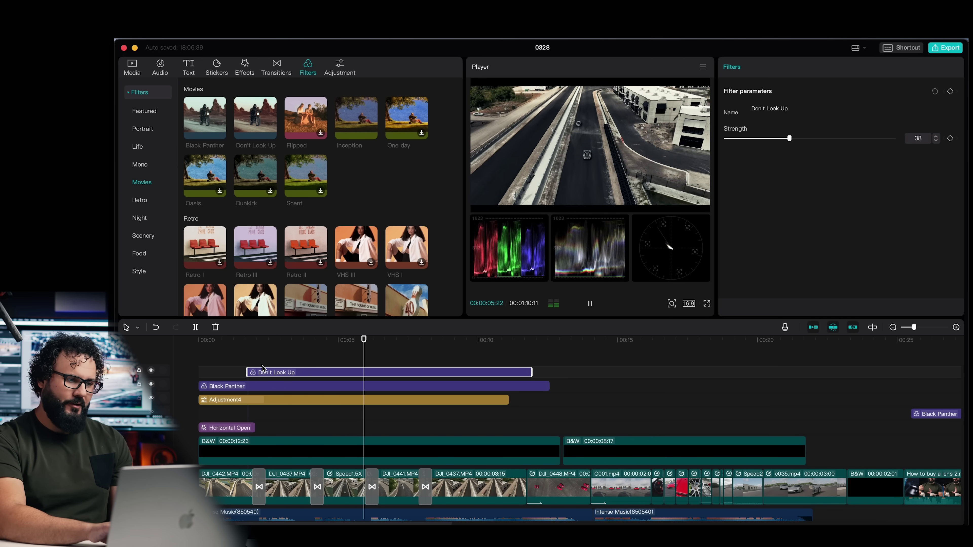
click(292, 340)
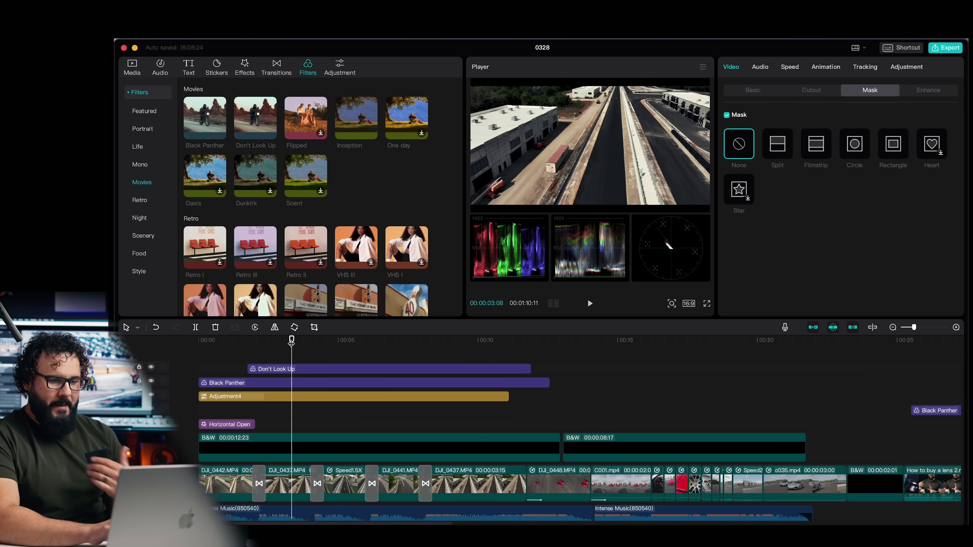
Move to the closing red-car clips, undo the last edit, and select the C020 clip.
scroll(508, 406, right, 10)
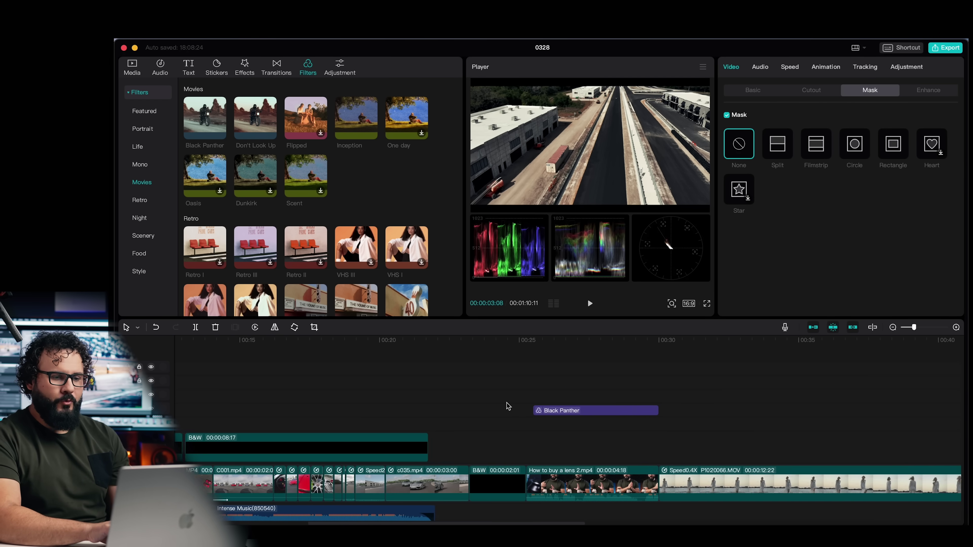
scroll(508, 406, right, 20)
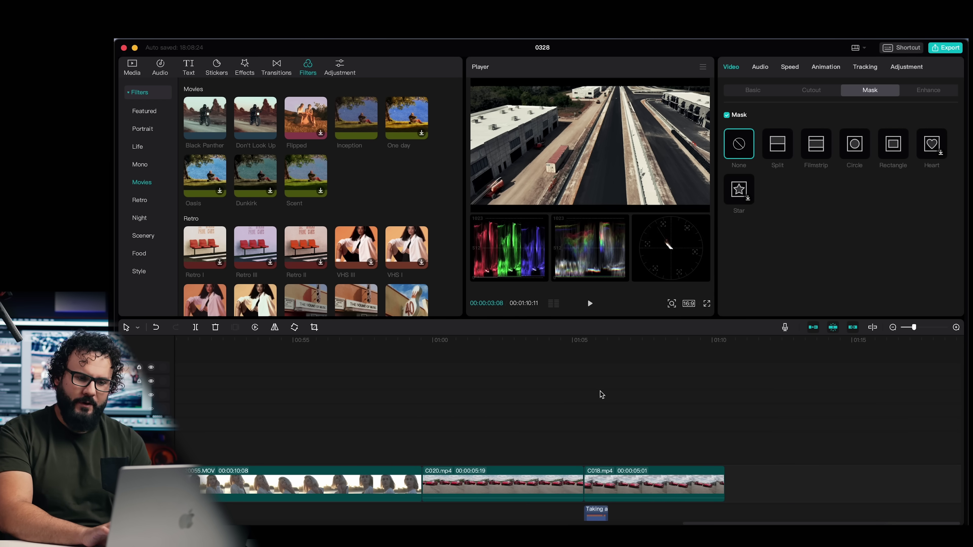
drag(544, 340, 667, 334)
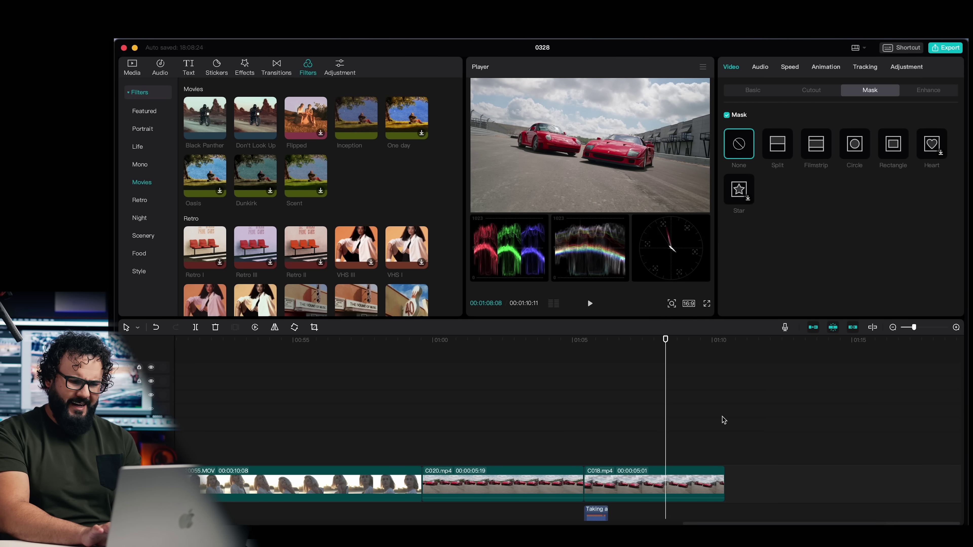
click(727, 481)
key(super+z)
key(super+z)
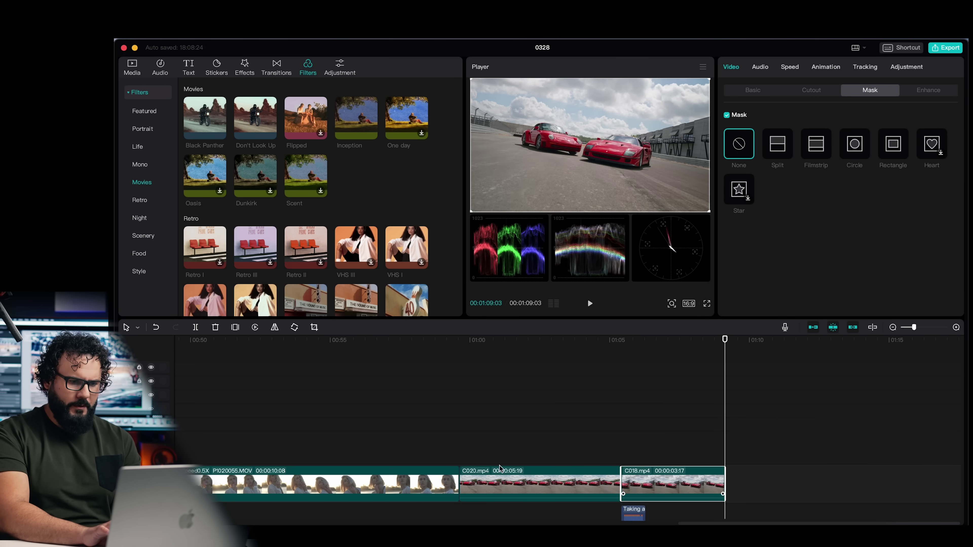
click(678, 340)
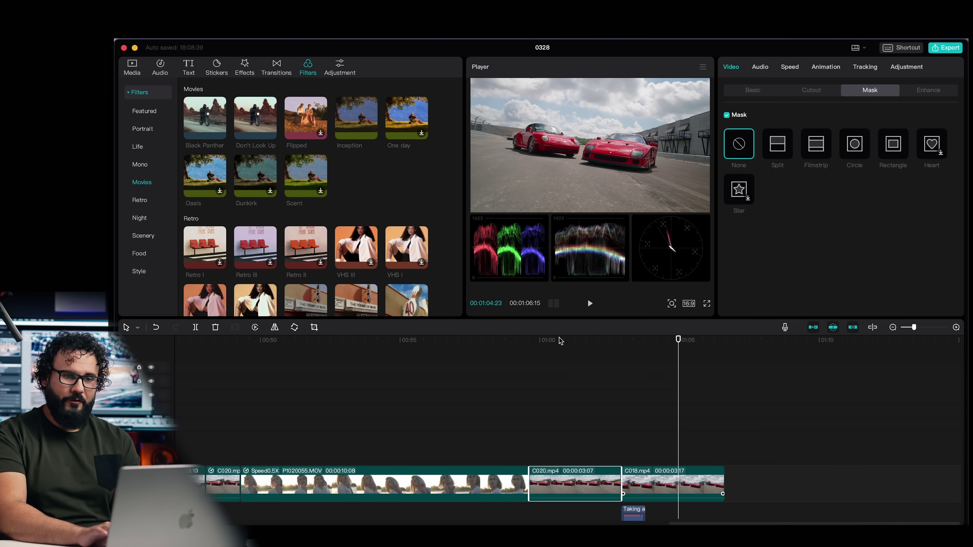
Set the C020 red-car clip's playback speed to 2.0x.
click(592, 339)
click(790, 67)
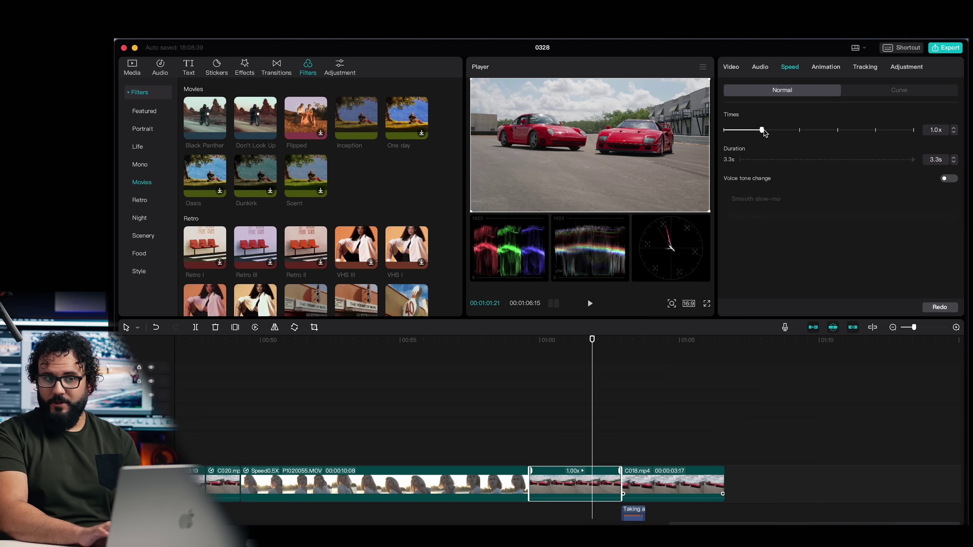
drag(764, 130, 801, 130)
click(652, 483)
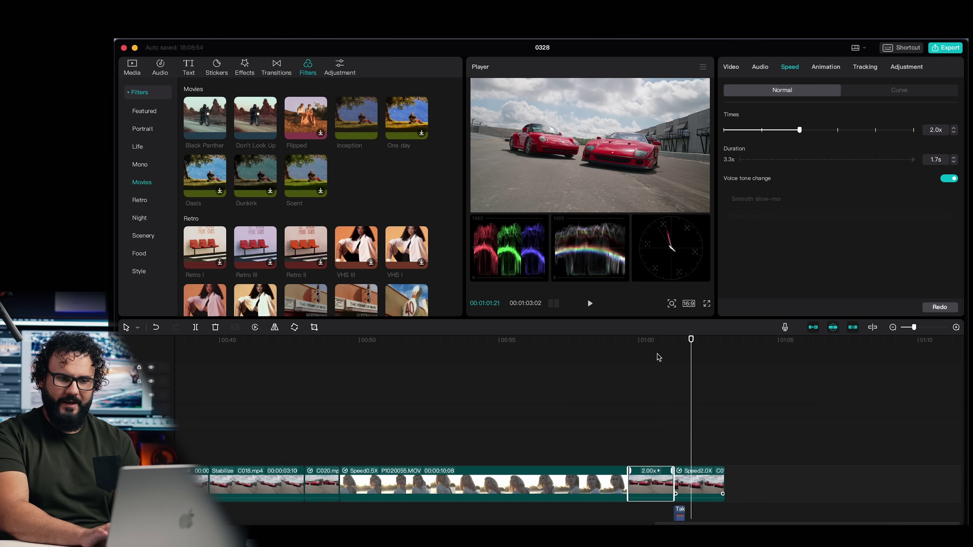
click(657, 355)
click(907, 95)
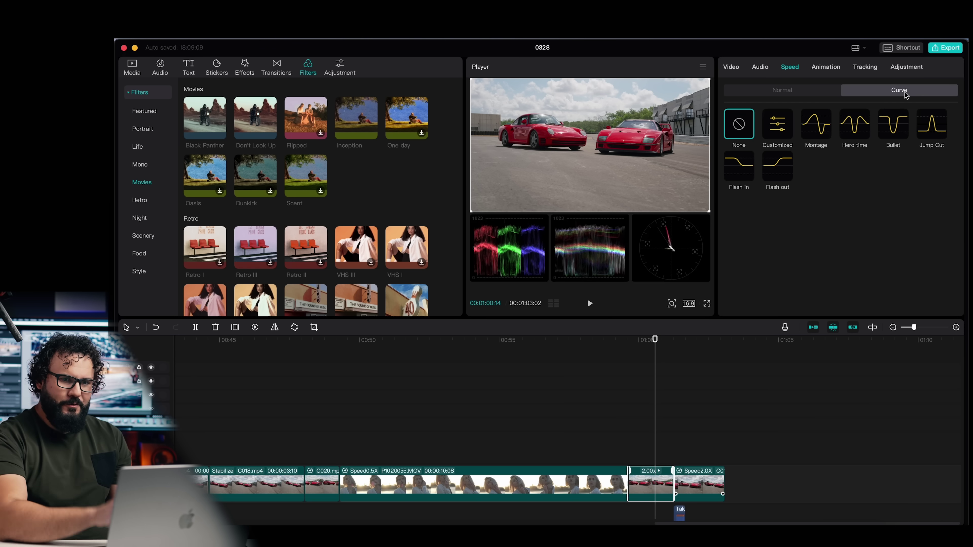
Apply the Bullet speed curve to both sped-up red-car clips and play back the ramp.
click(888, 134)
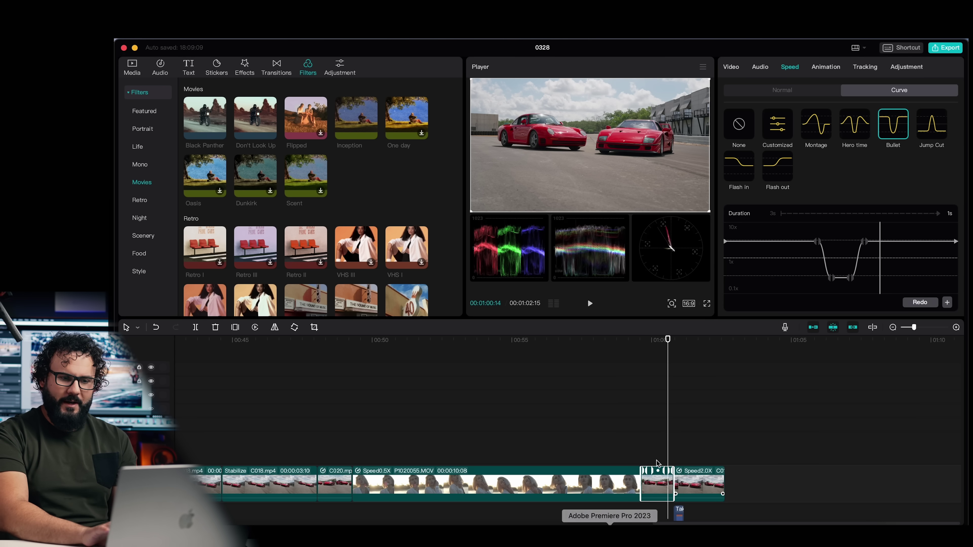
click(708, 479)
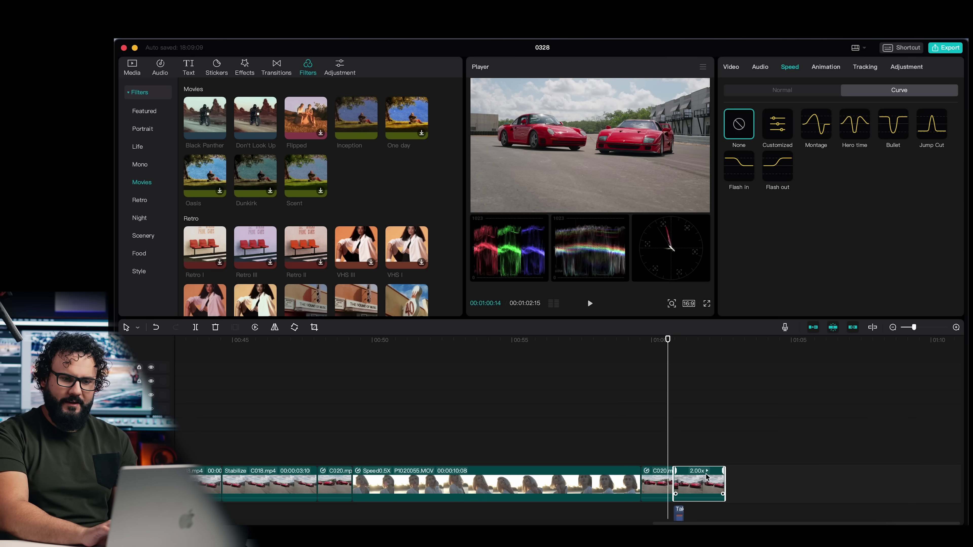
click(888, 136)
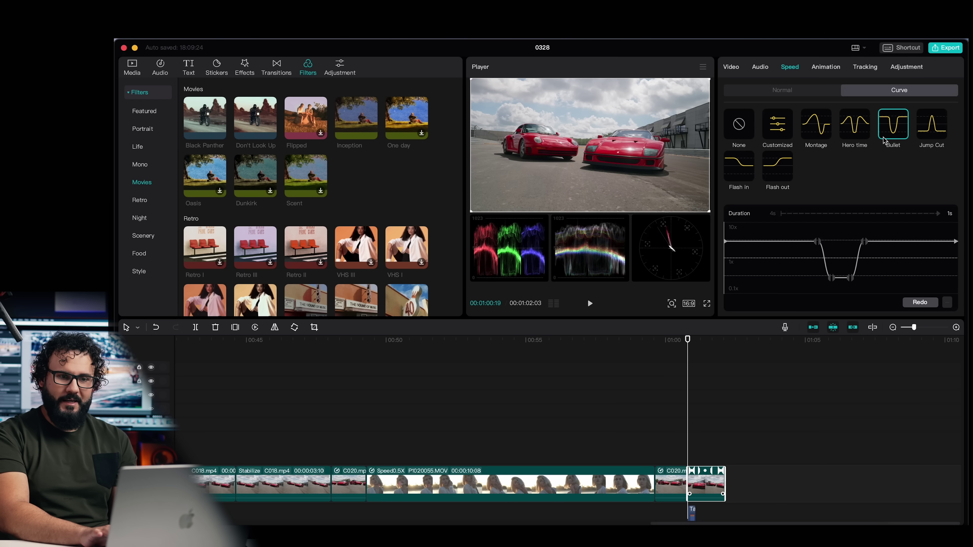
click(819, 243)
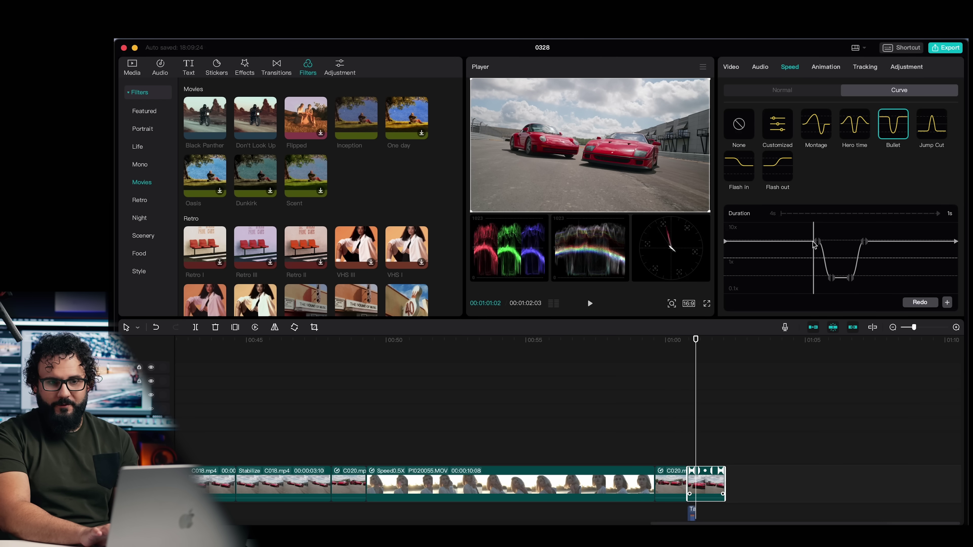
drag(815, 242, 755, 242)
click(865, 242)
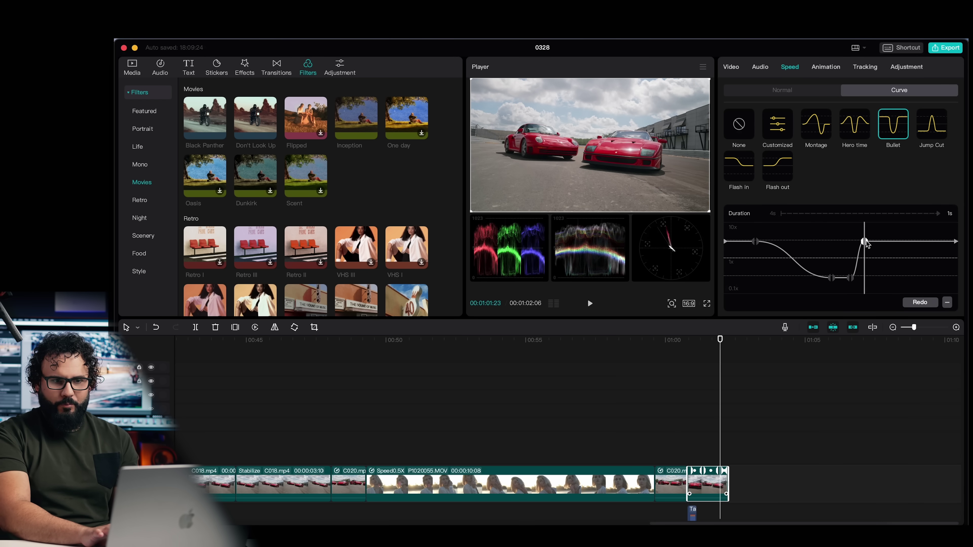
key(super+z)
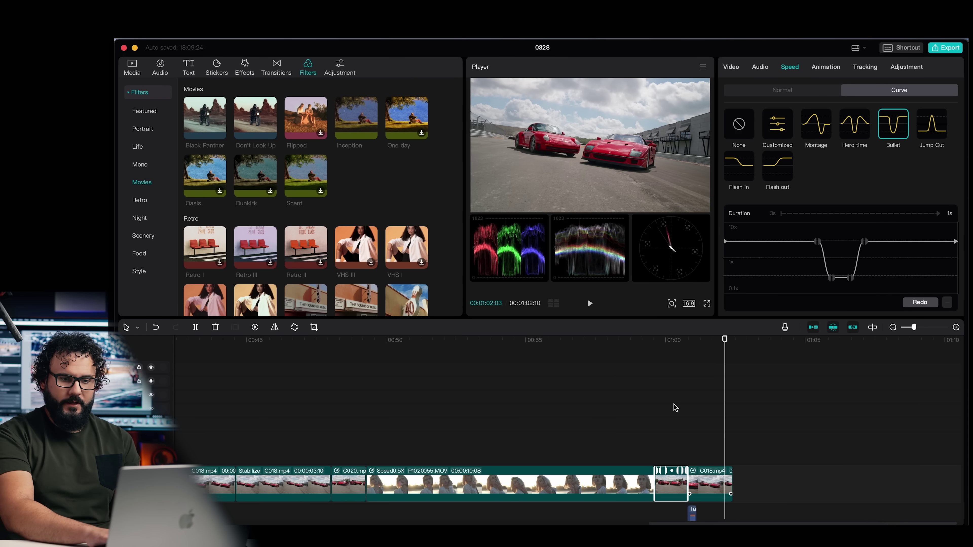
click(644, 341)
key(space)
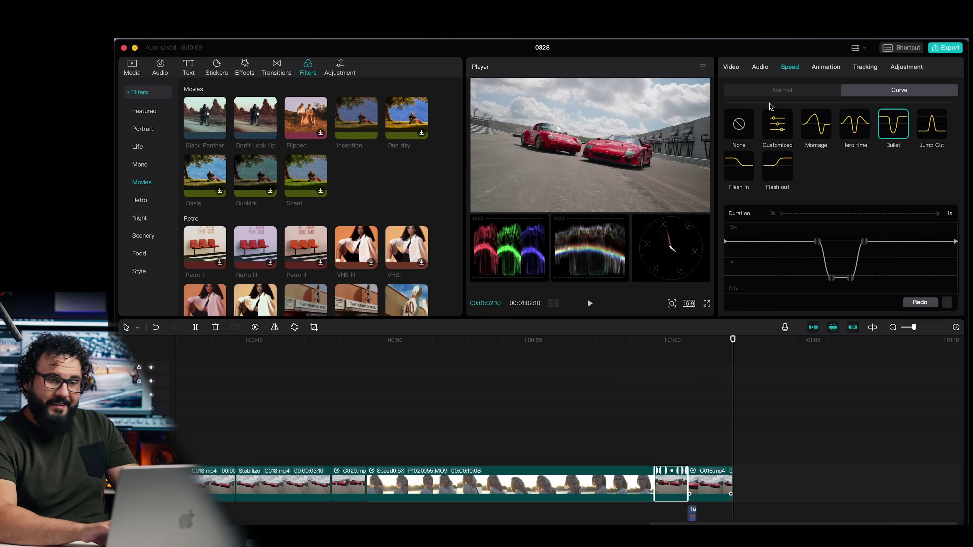
click(826, 69)
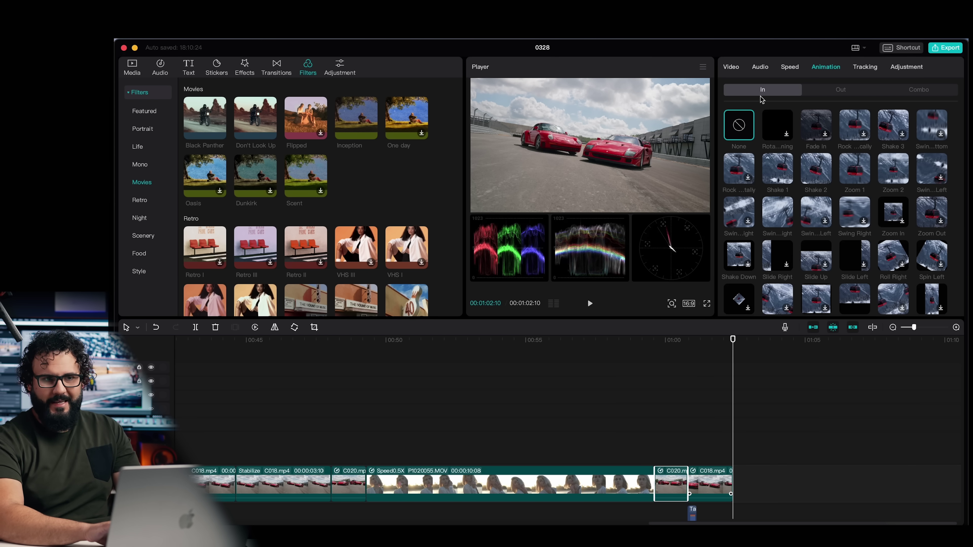
Try a Slide-wave combo animation on the last C018.mp4 car clip at about 01:02.
click(836, 90)
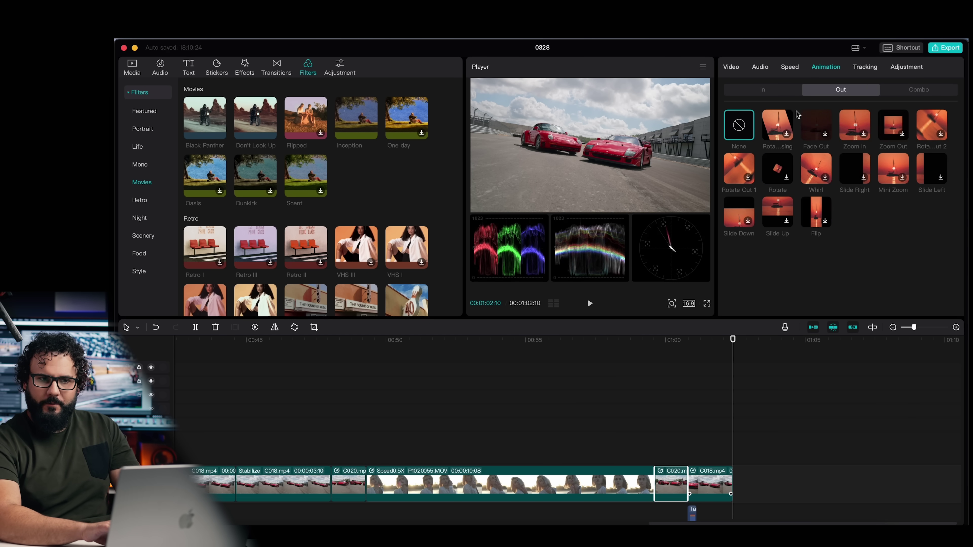
click(919, 91)
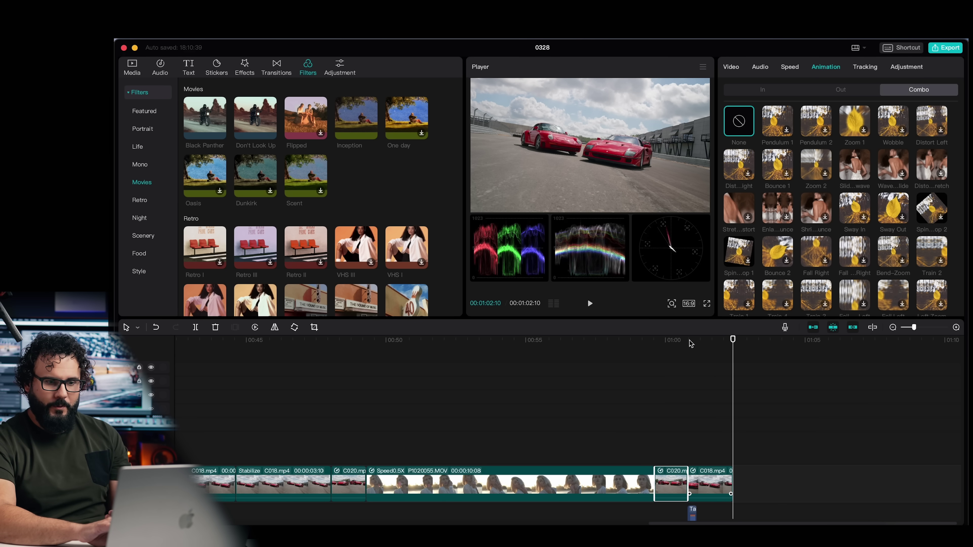
click(700, 339)
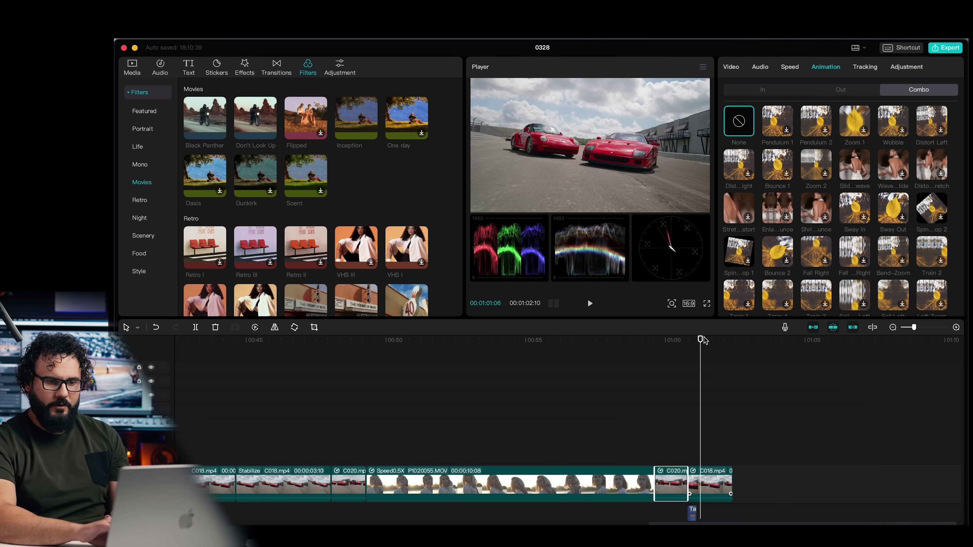
click(713, 479)
click(857, 169)
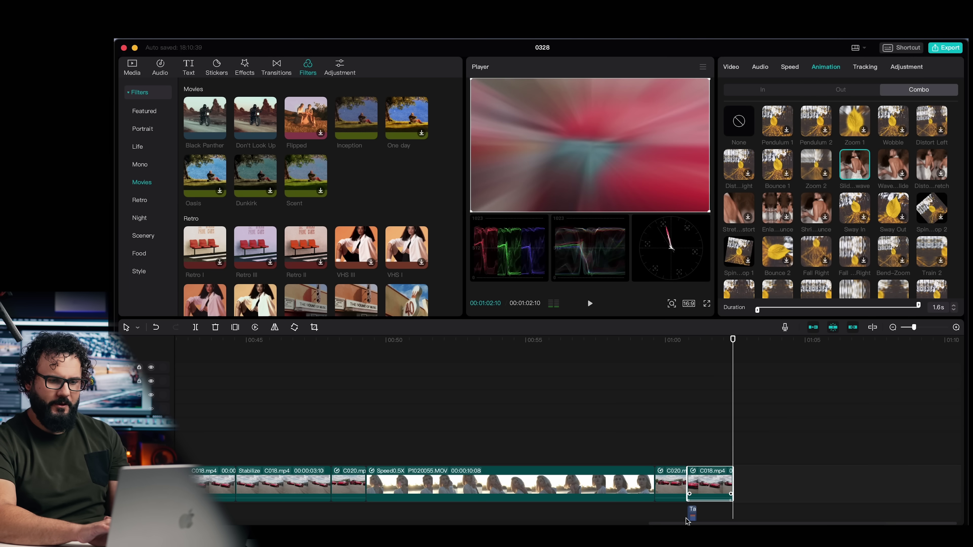
click(693, 516)
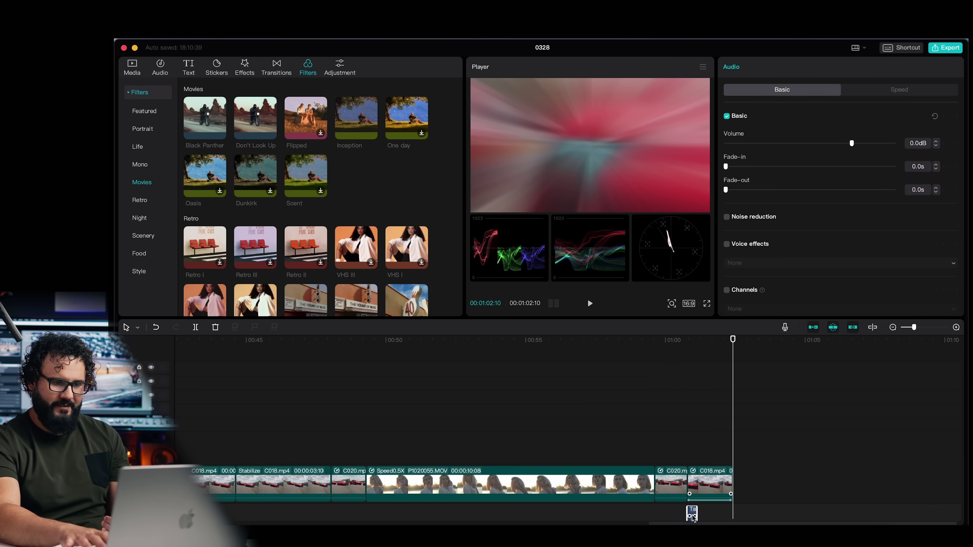
click(703, 339)
drag(702, 339, 721, 340)
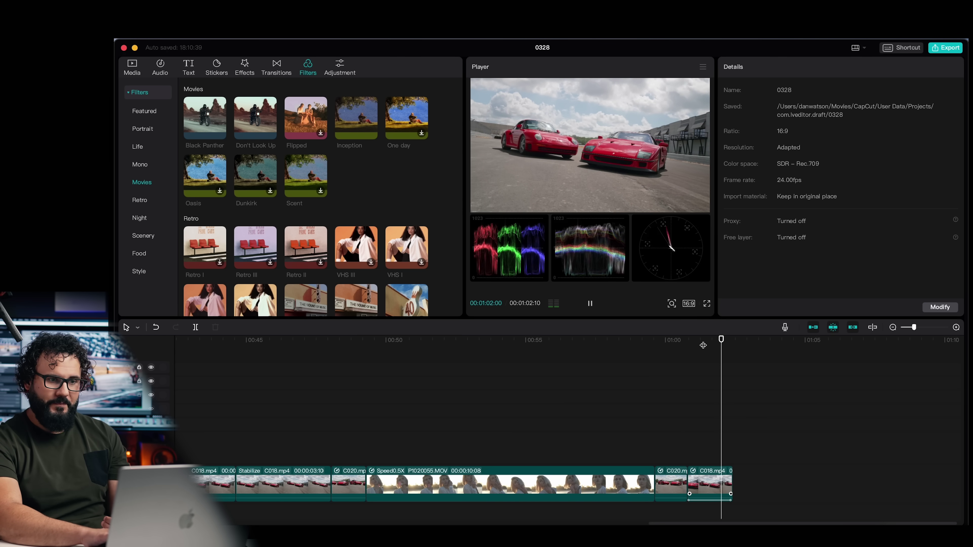
click(710, 488)
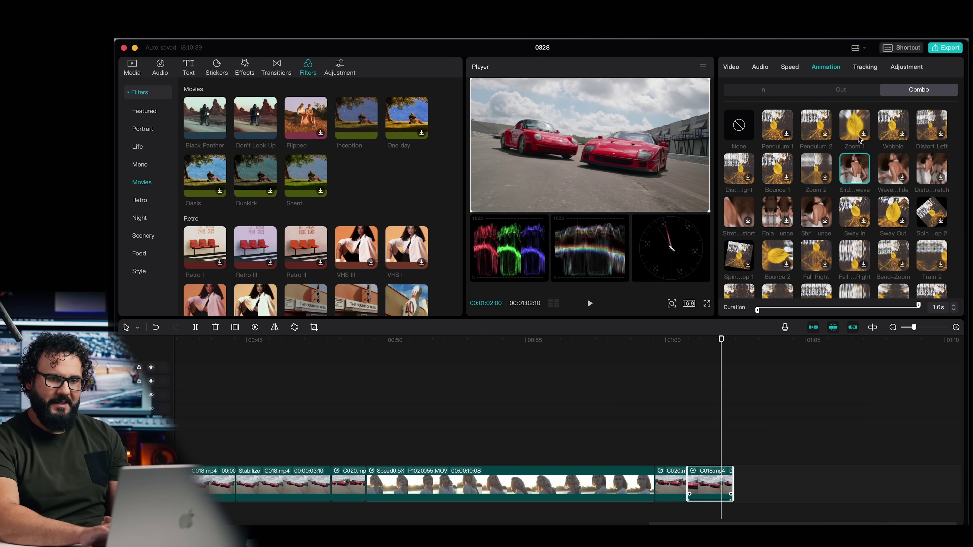
click(847, 176)
click(763, 89)
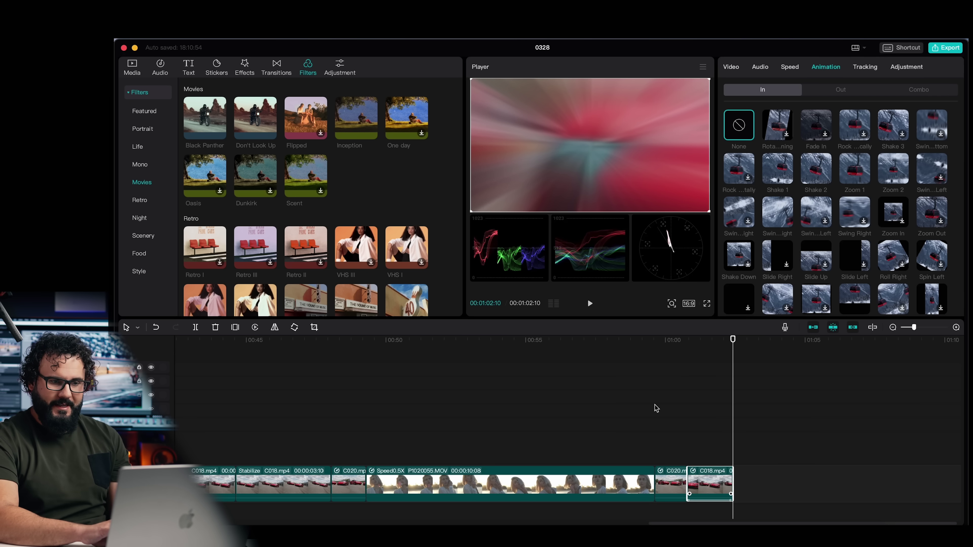
Give the C018 clip a 0.4s Shake 1 entrance and play it back from 01:00.
click(704, 342)
click(788, 179)
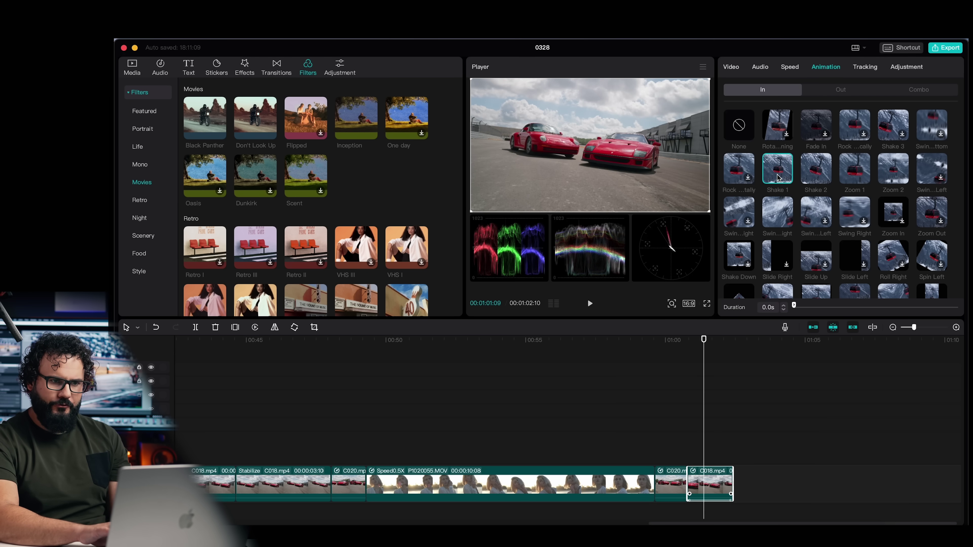
click(843, 306)
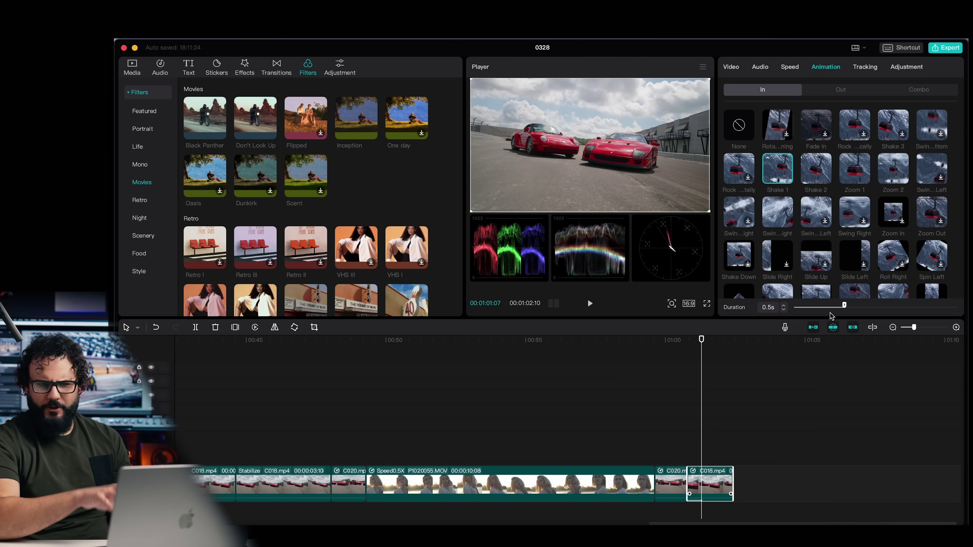
drag(843, 306, 838, 306)
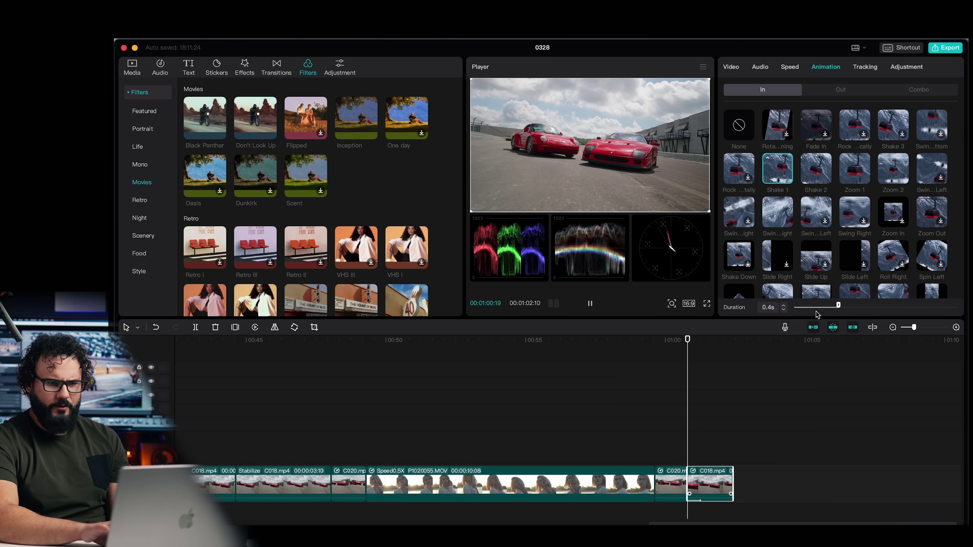
click(663, 345)
key(space)
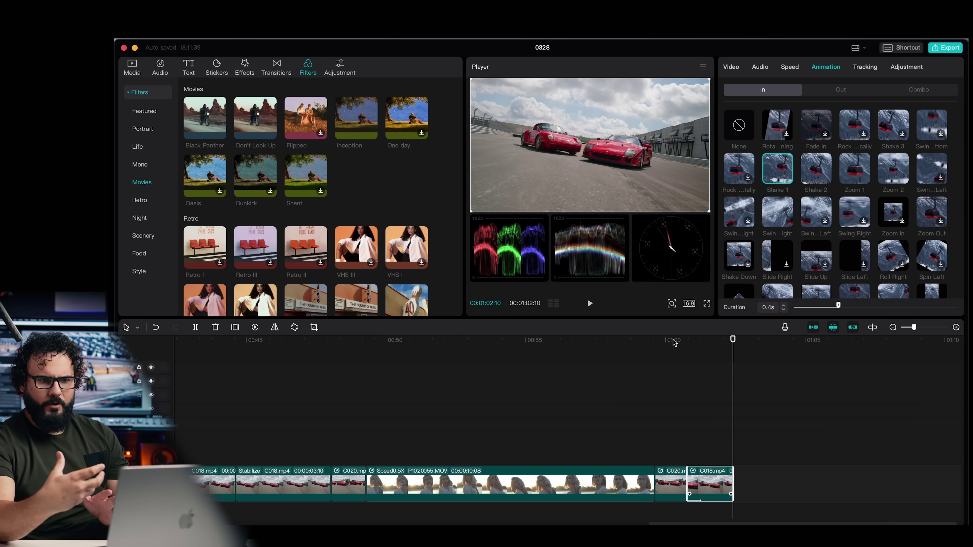
drag(674, 343, 679, 343)
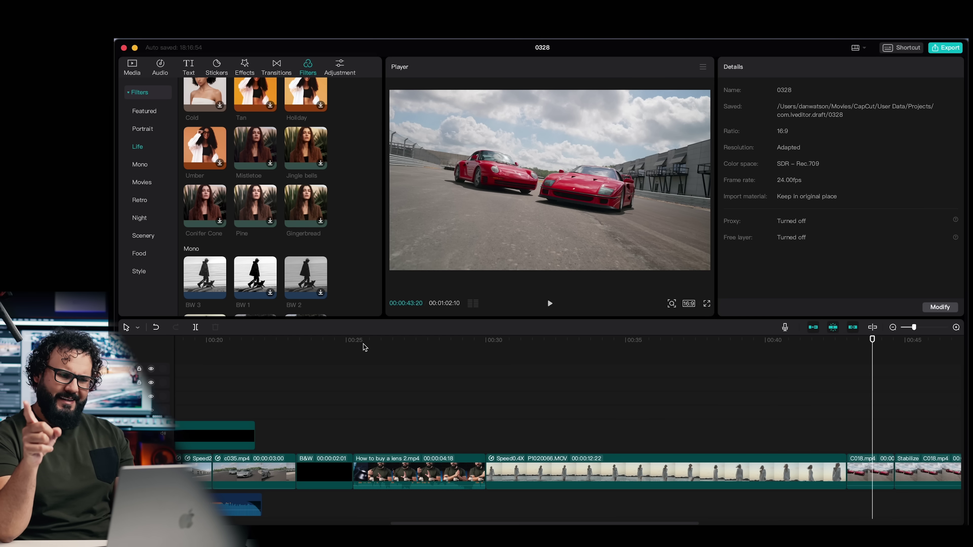
Switch the project ratio to 9:16 and preview the lens-talk clip around 00:25.
click(361, 347)
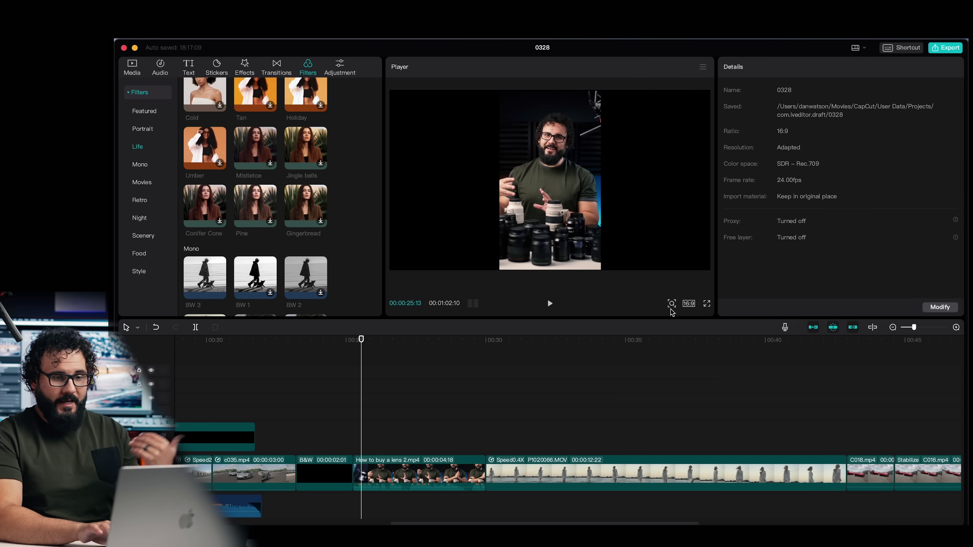
click(688, 303)
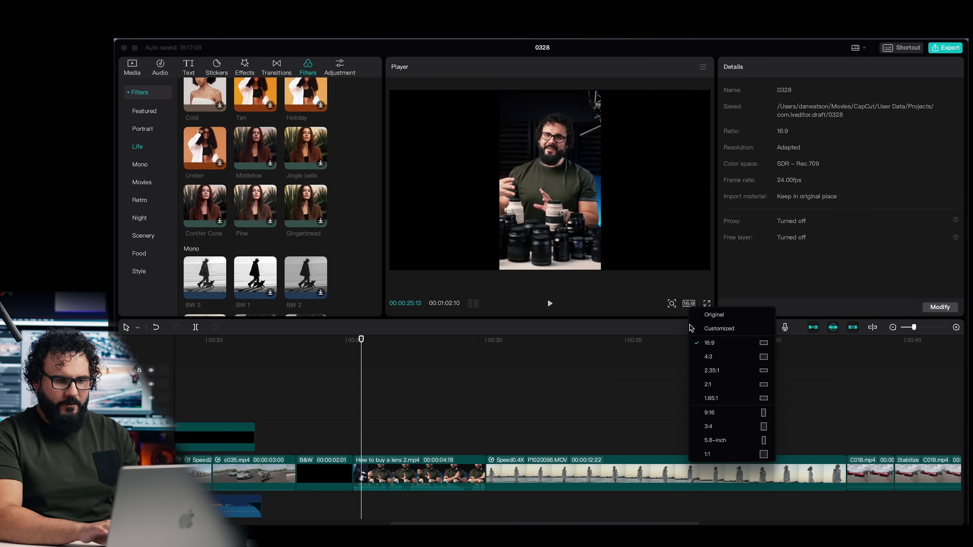
click(709, 412)
key(space)
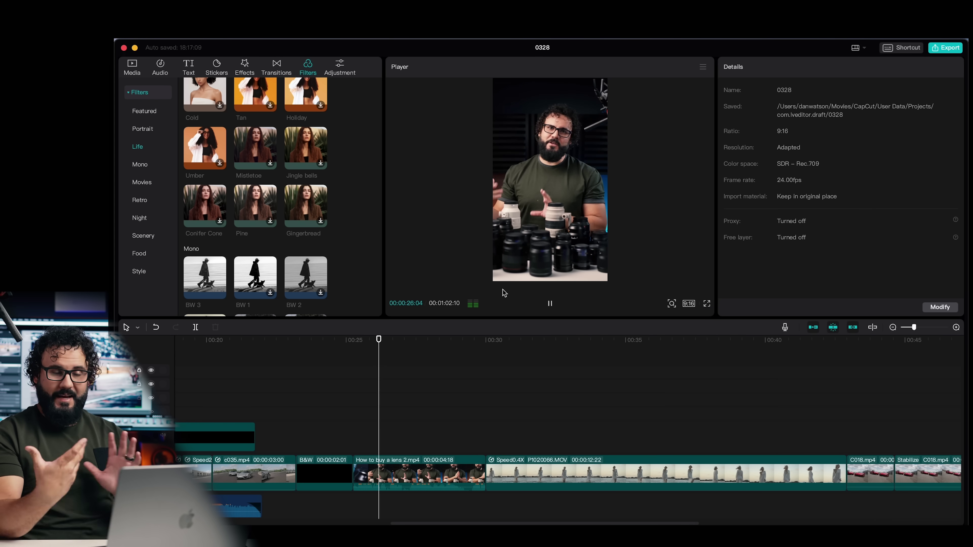
key(space)
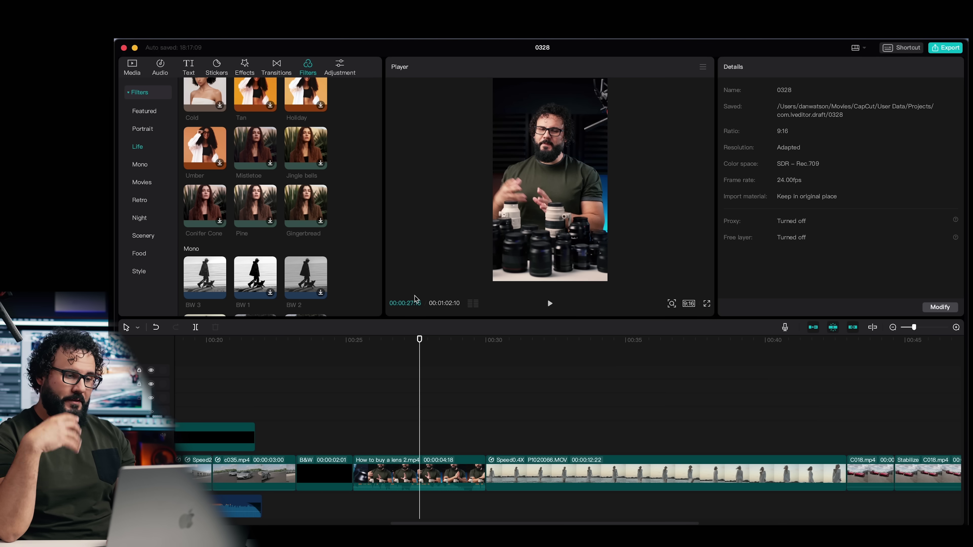
click(365, 342)
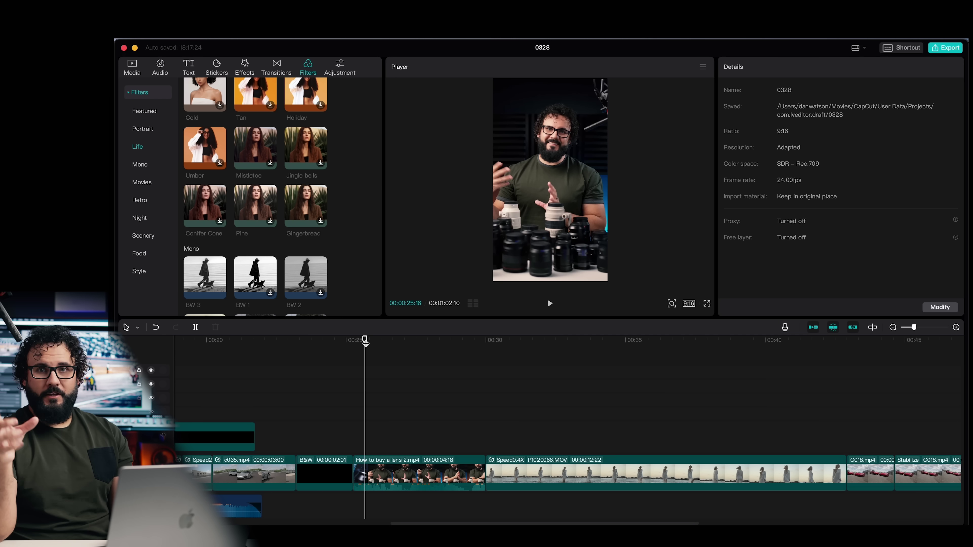
click(189, 68)
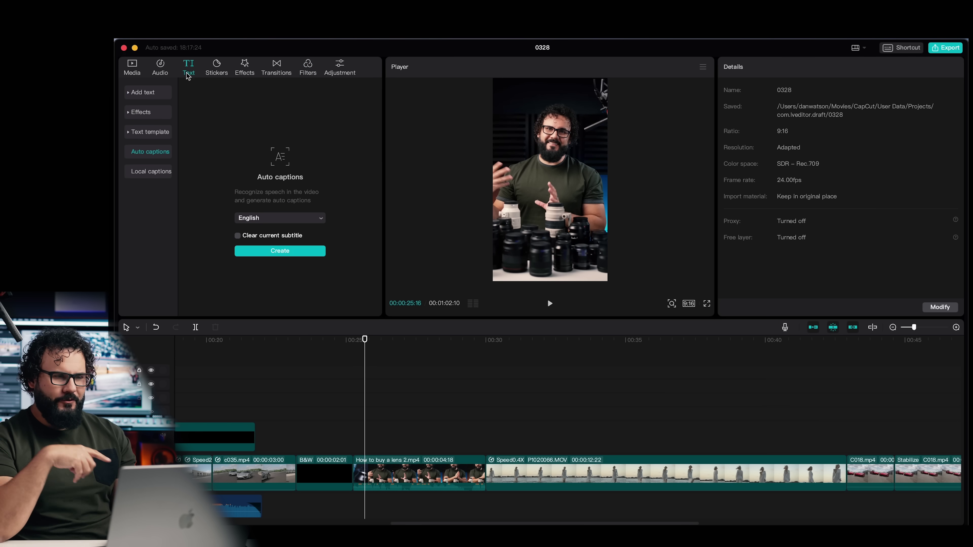
Place a Default text clip over the vertical lens-talk shot and browse its Bubble and Effects styles.
click(141, 96)
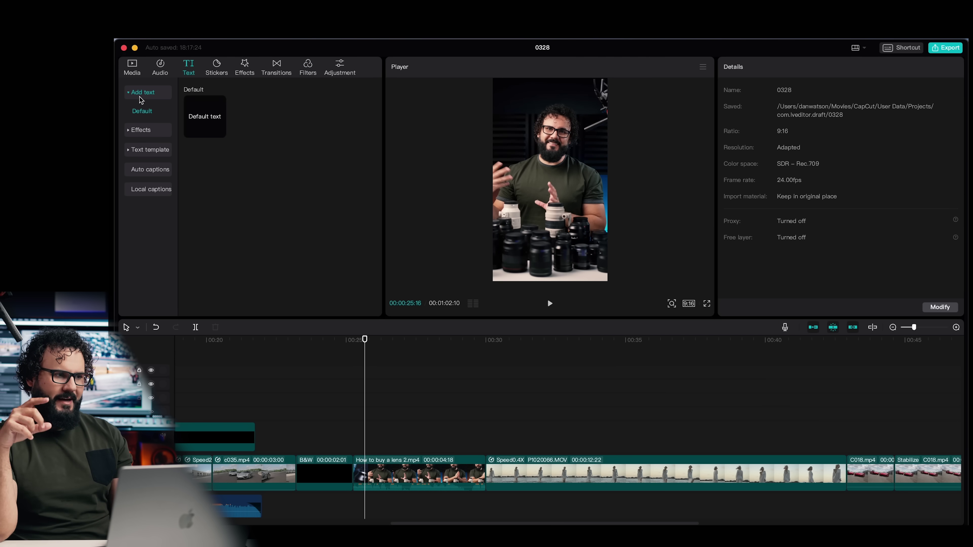
click(142, 130)
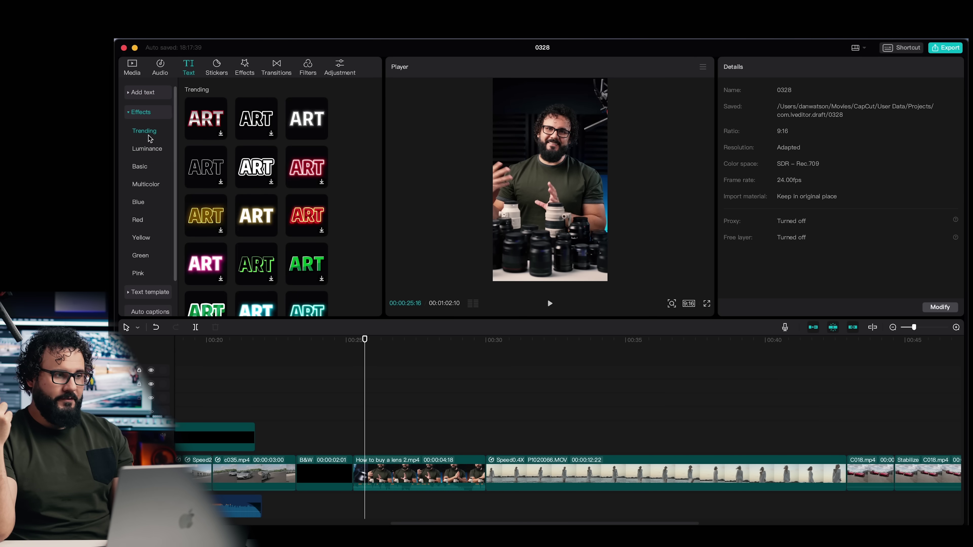
click(146, 93)
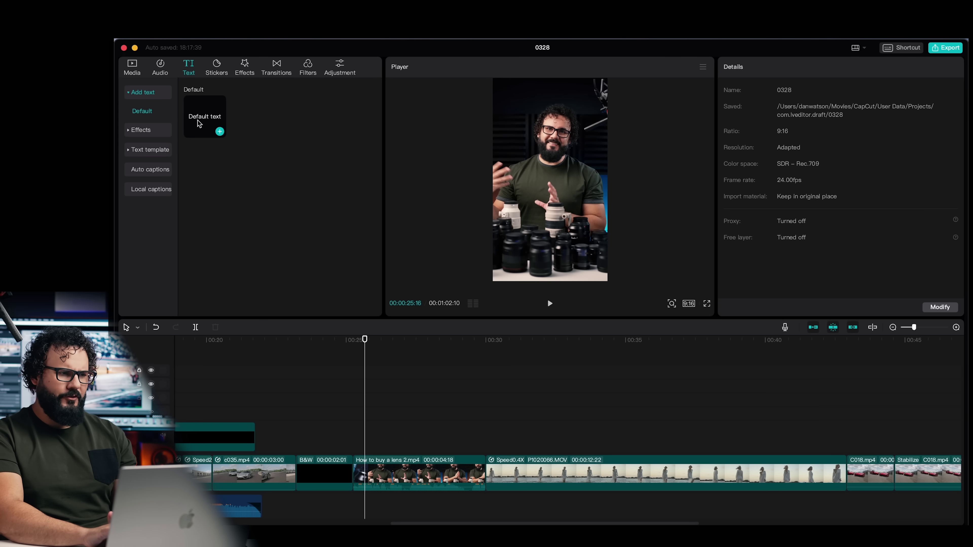
drag(207, 120, 372, 427)
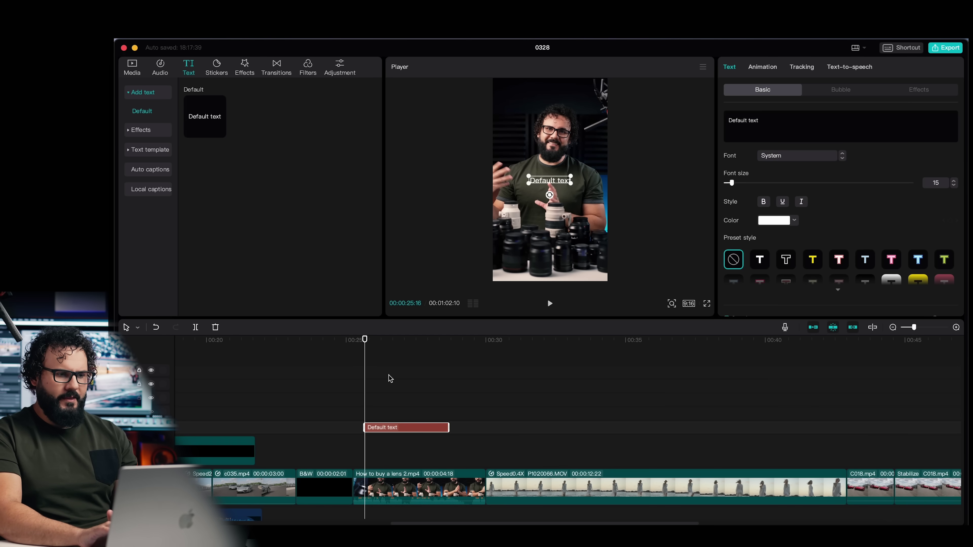
scroll(805, 265, down, 5)
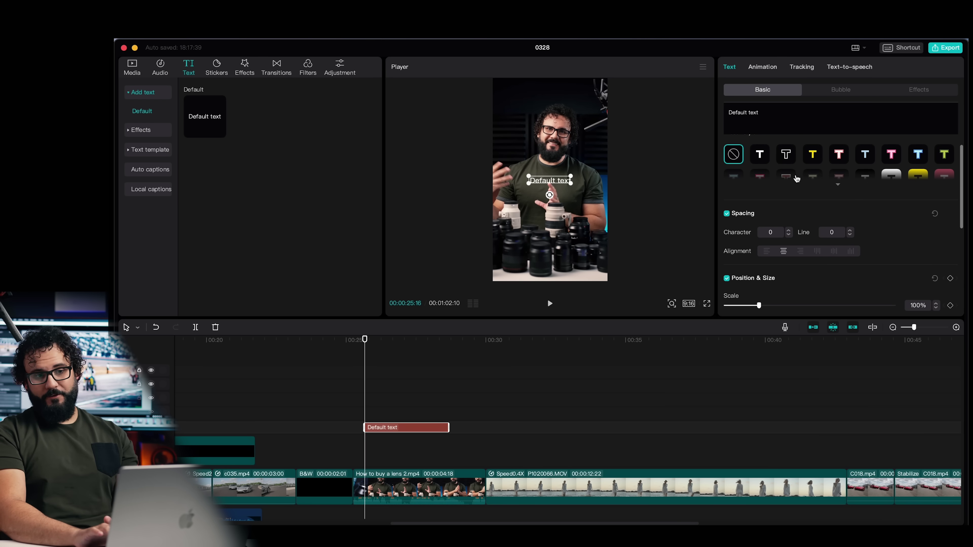
click(841, 90)
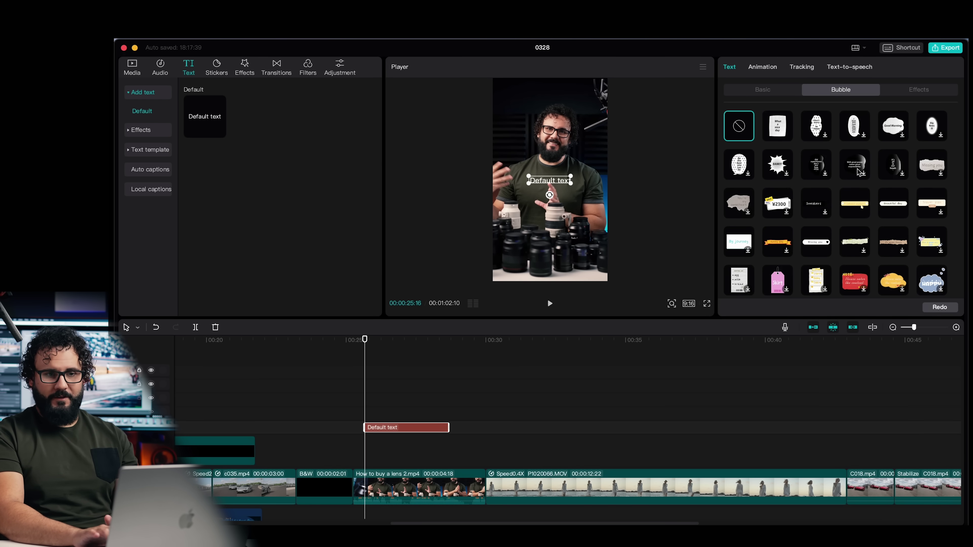
click(914, 92)
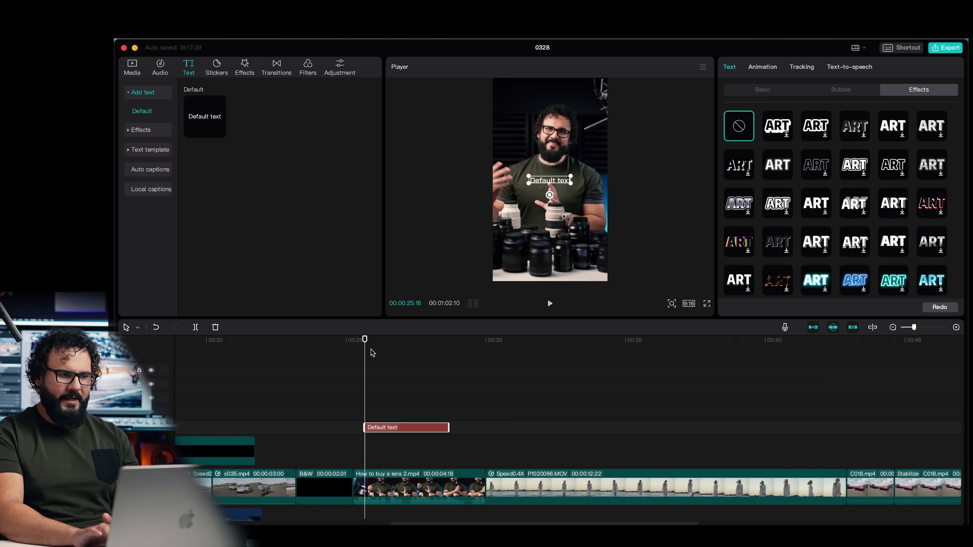
click(383, 340)
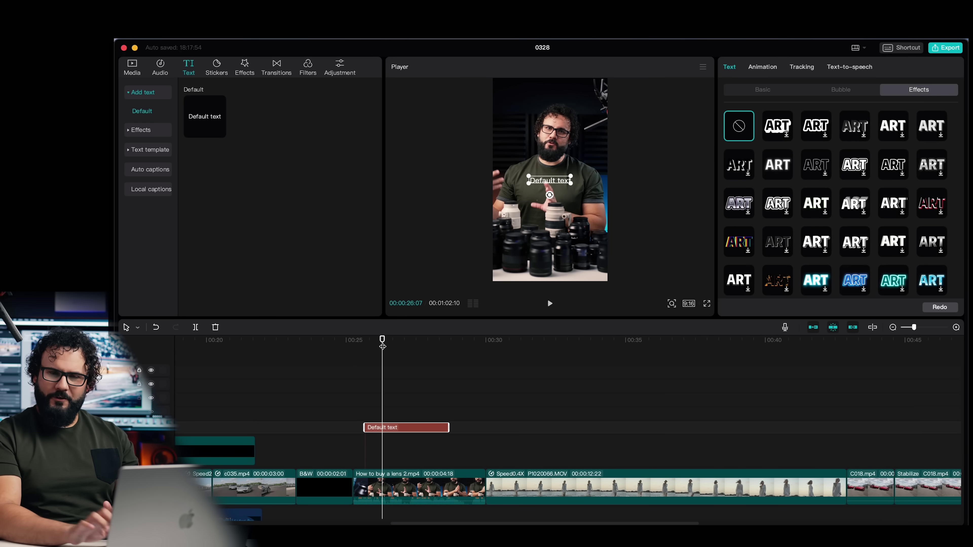
Delete the Default text clip and create English auto captions for How to buy a lens 2.mp4.
key(Delete)
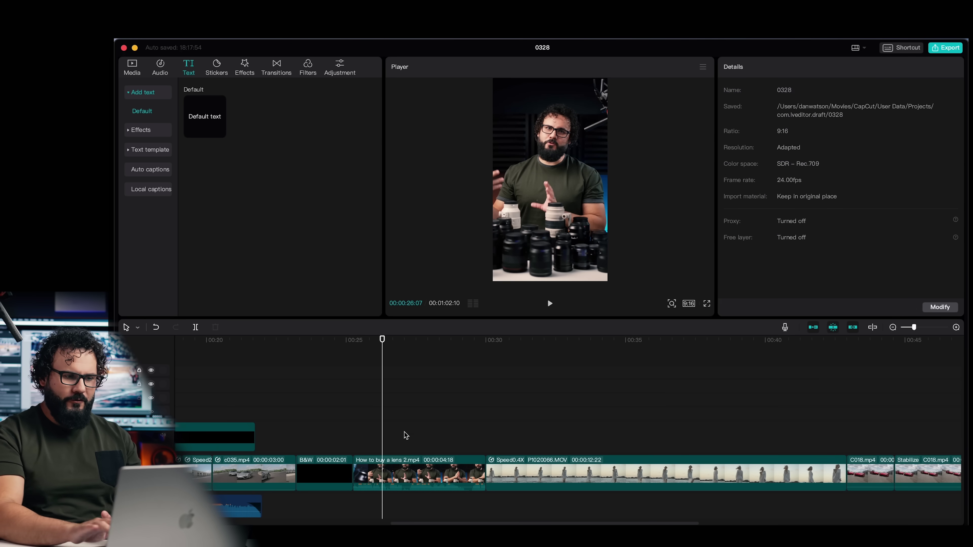
click(361, 345)
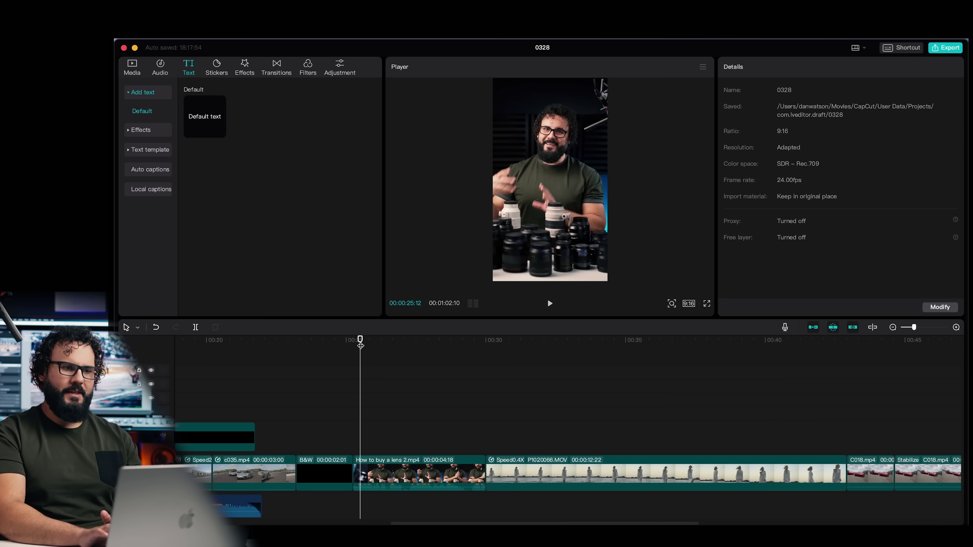
click(394, 471)
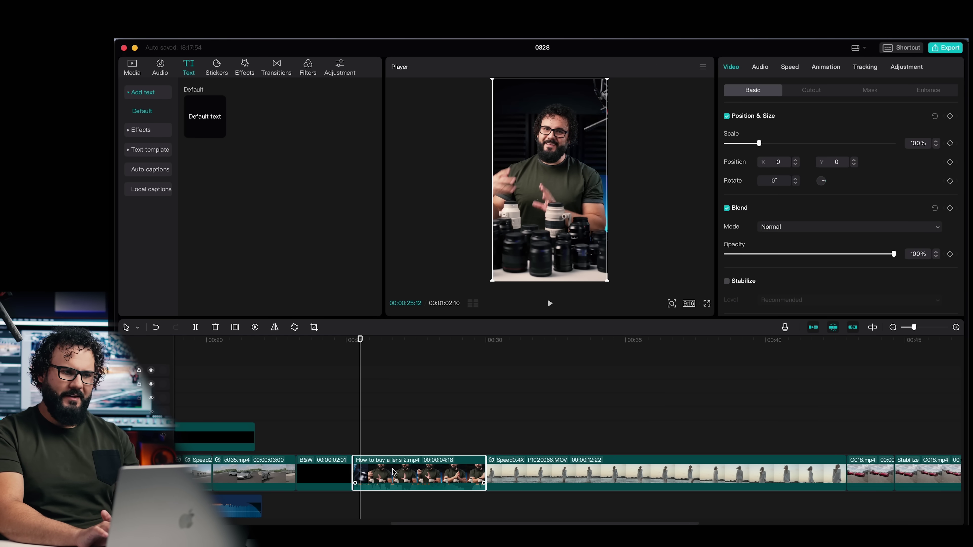
click(152, 174)
click(281, 252)
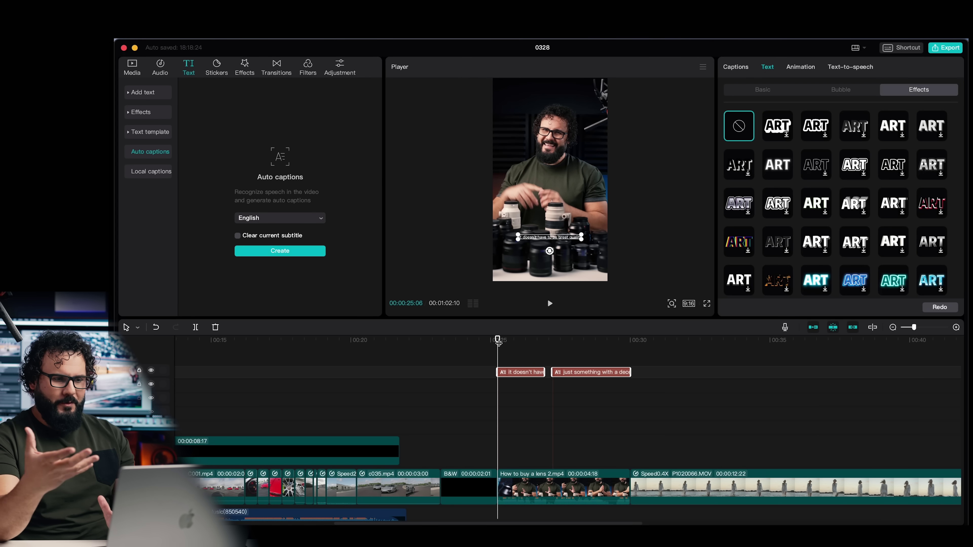
Preview the new captions, return to the first caption's frame, and show the basic styling presets.
key(space)
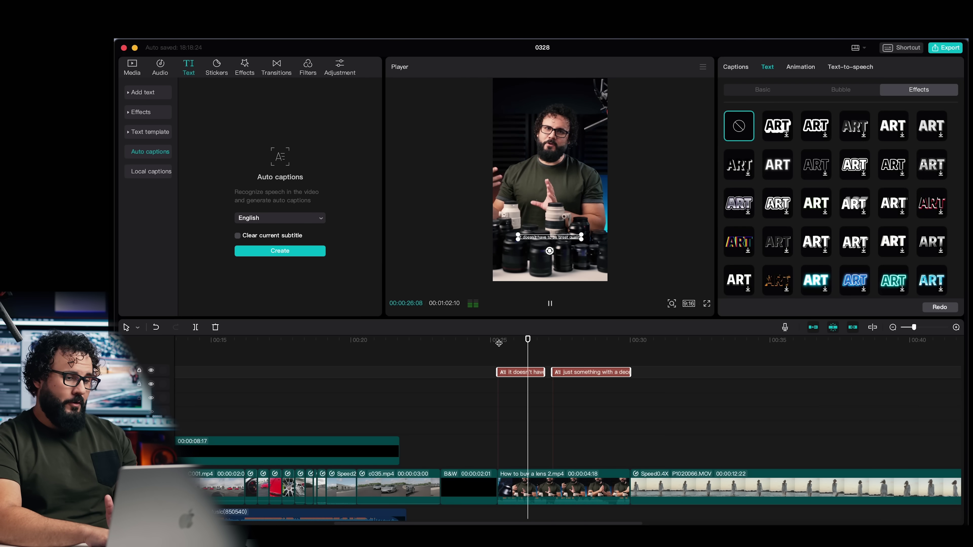
key(space)
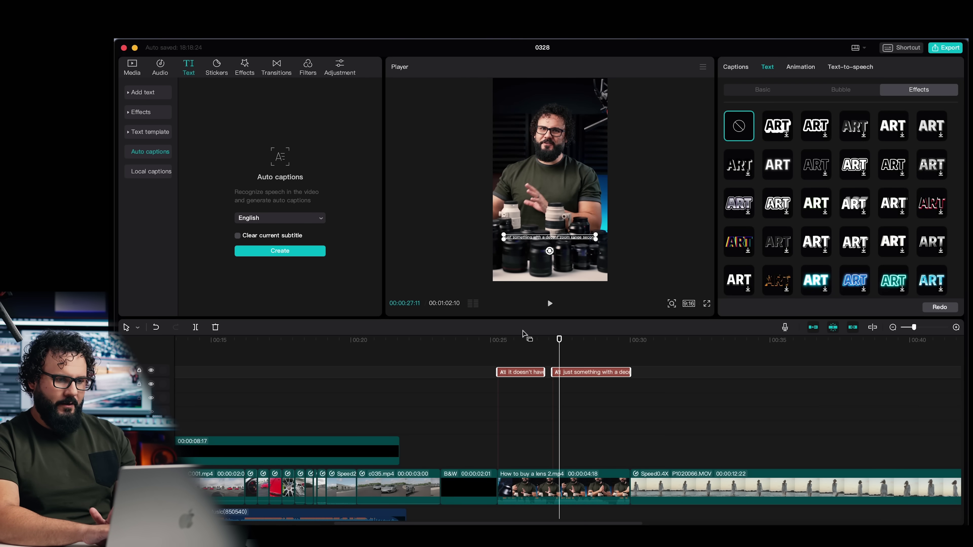
click(519, 340)
click(517, 340)
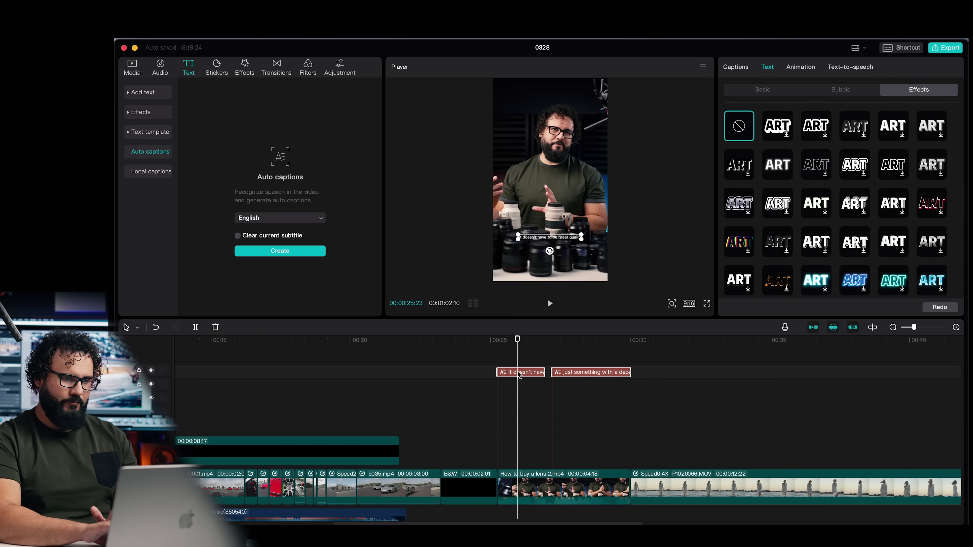
click(764, 91)
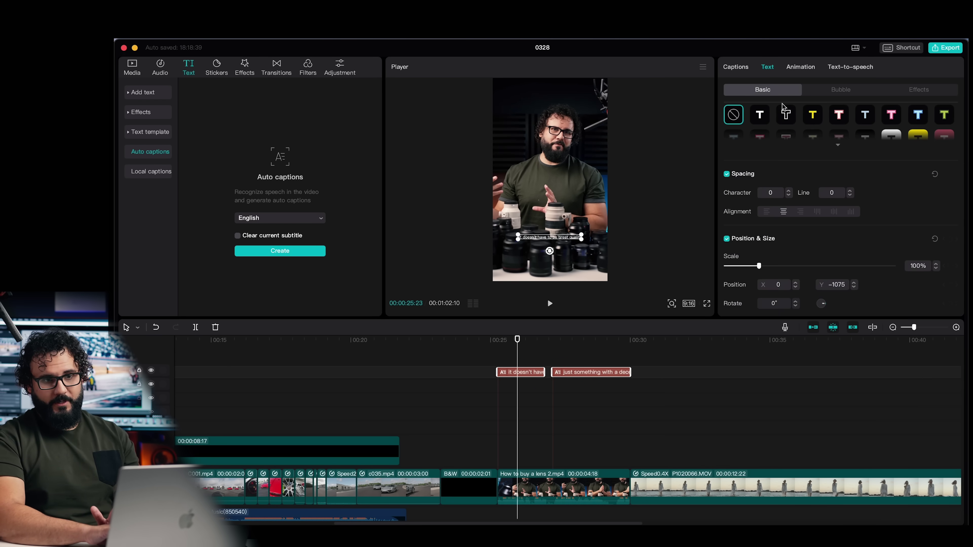
Apply the yellow preset style to all captions and set the font size to 24.
click(814, 117)
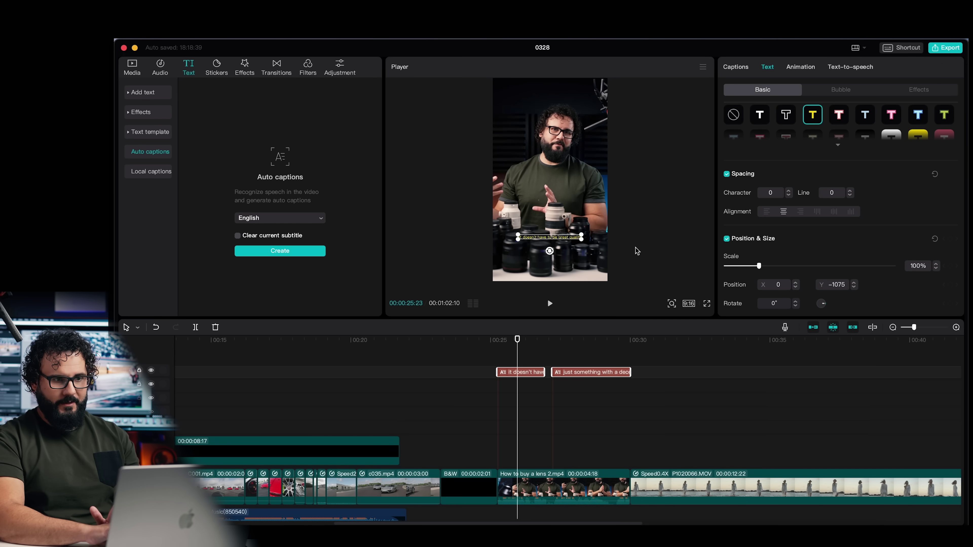
click(531, 375)
scroll(797, 174, up, 5)
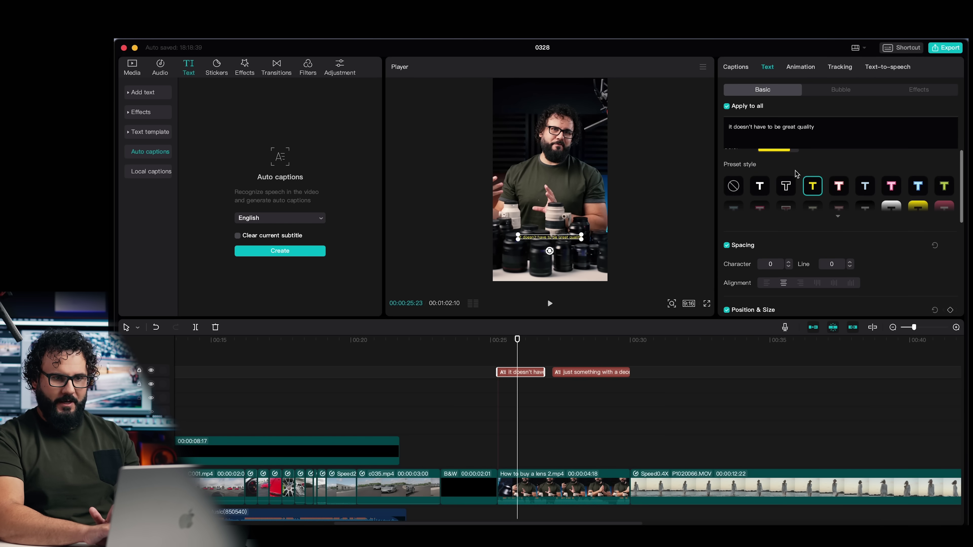
mouse_move(754, 197)
mouse_down()
mouse_move(768, 196)
mouse_move(737, 196)
mouse_up()
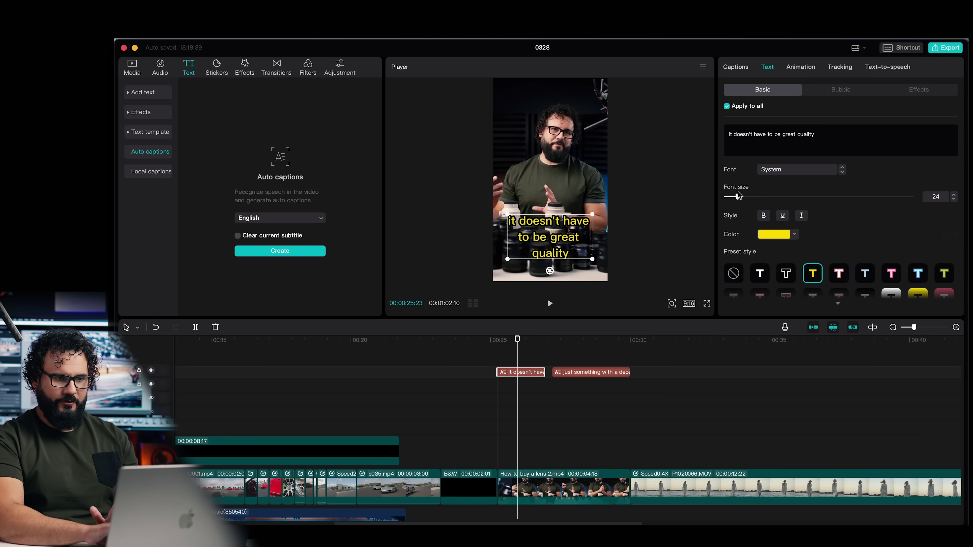
click(492, 341)
Preview both yellow captions on the timeline, then deselect the caption.
key(space)
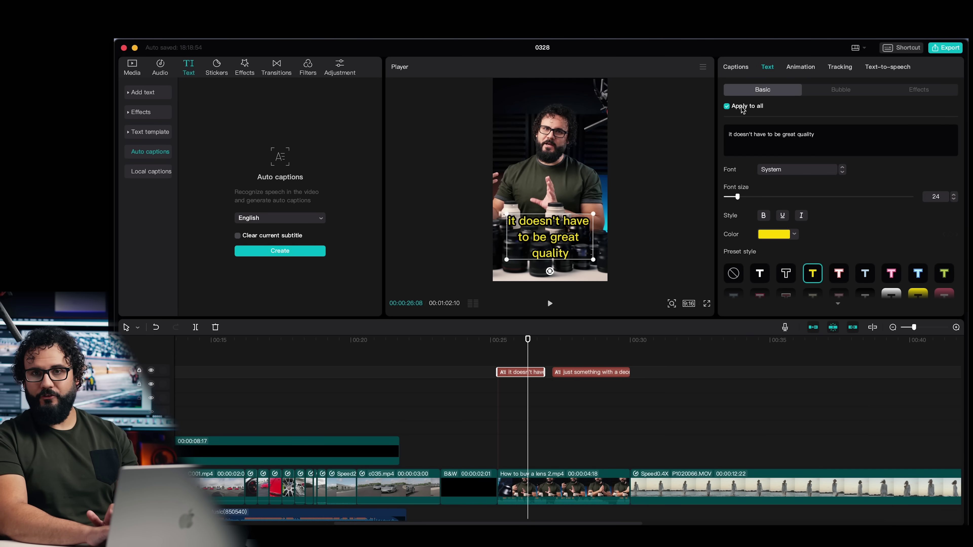
click(586, 340)
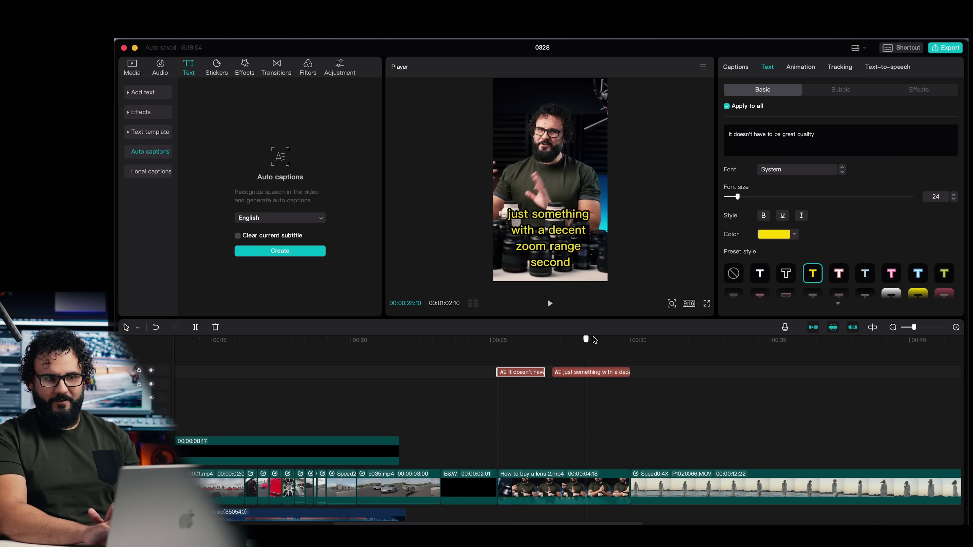
click(614, 340)
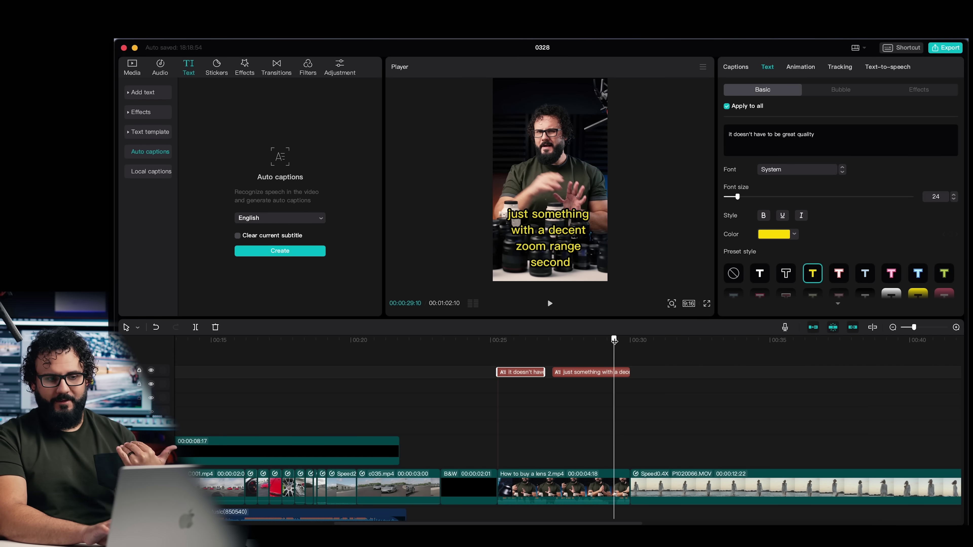
drag(614, 340, 532, 344)
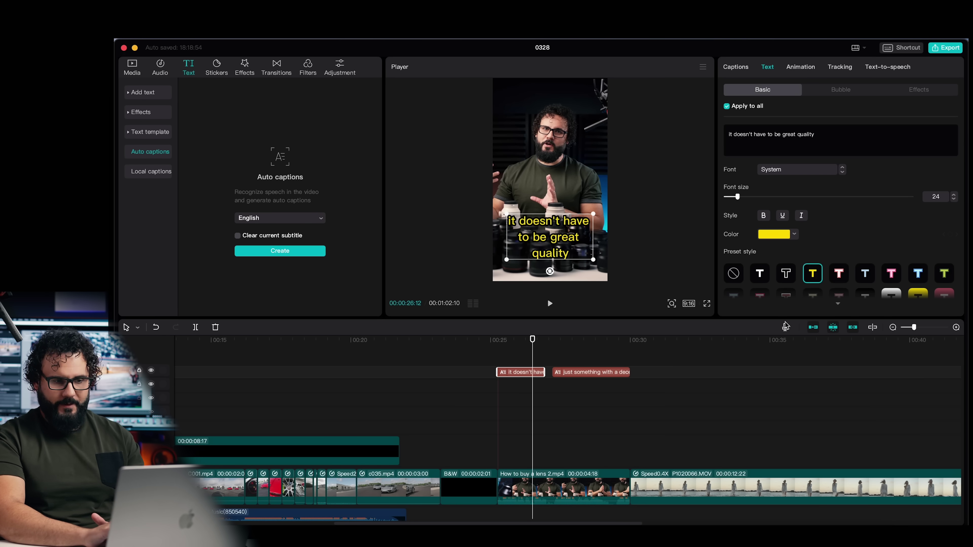
click(581, 380)
Give the first and second captions a Typewriter In animation.
click(522, 375)
click(521, 353)
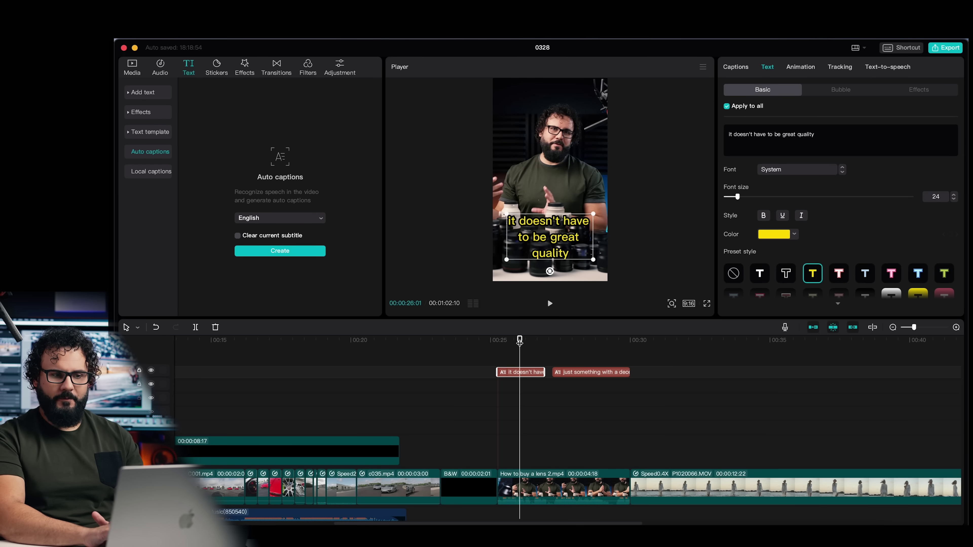
click(801, 67)
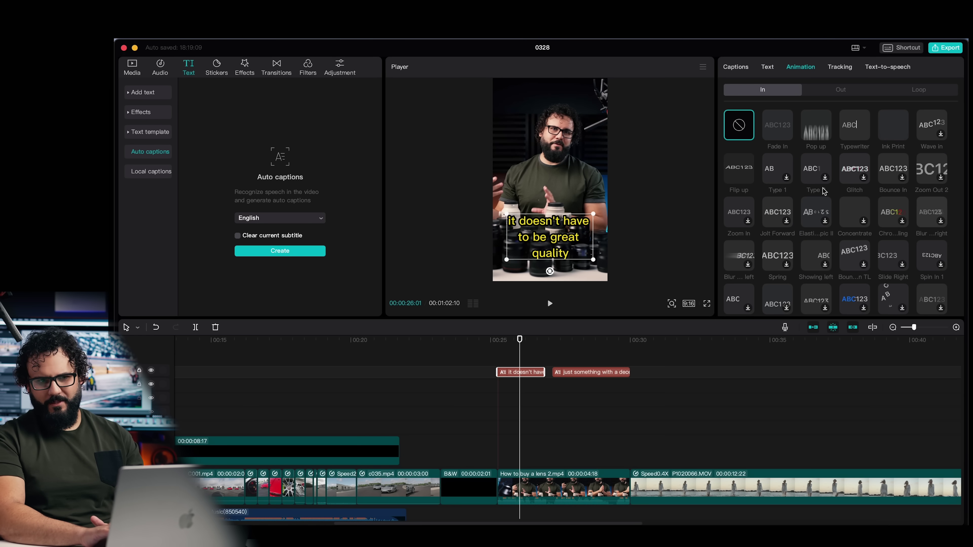
click(848, 135)
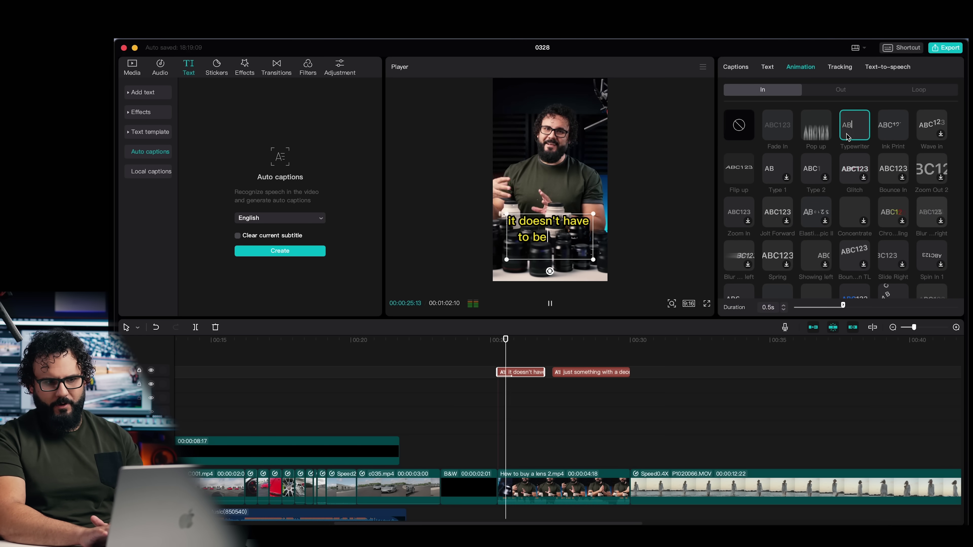
click(592, 379)
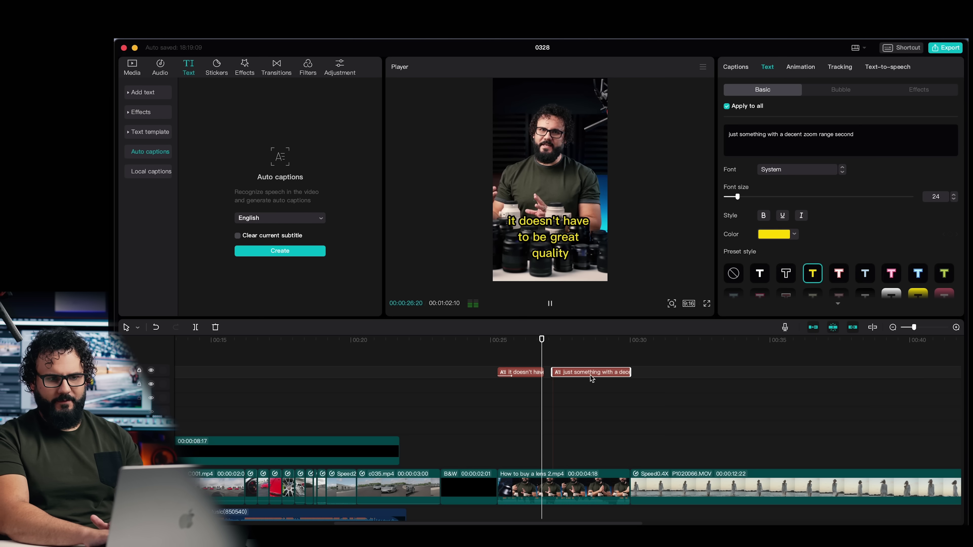
click(805, 71)
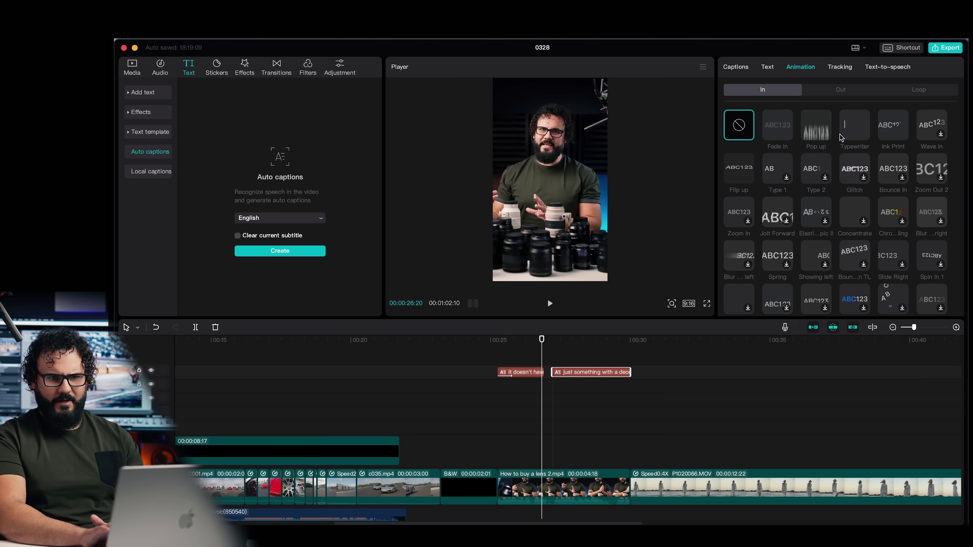
click(857, 132)
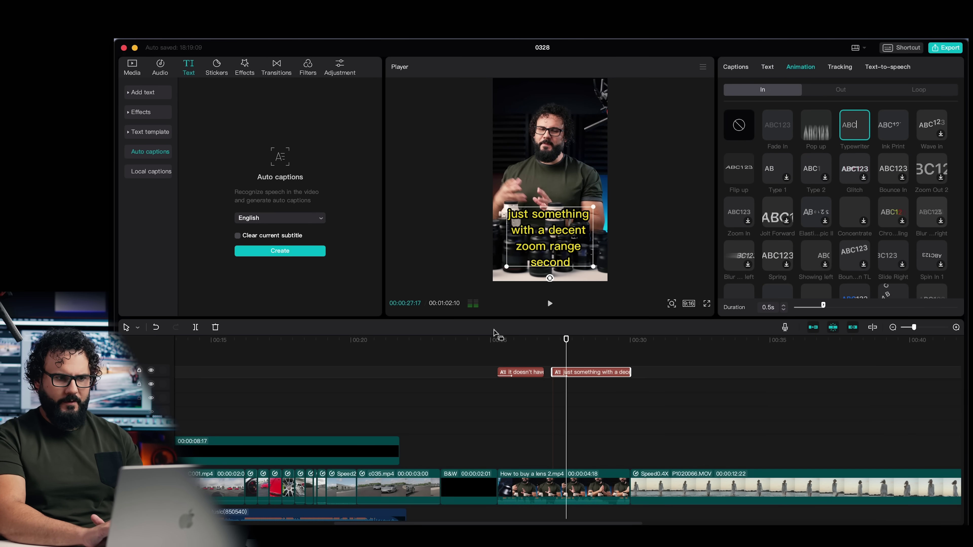
Preview the caption animations and lengthen the second caption's Typewriter duration to 0.6s.
click(489, 343)
key(space)
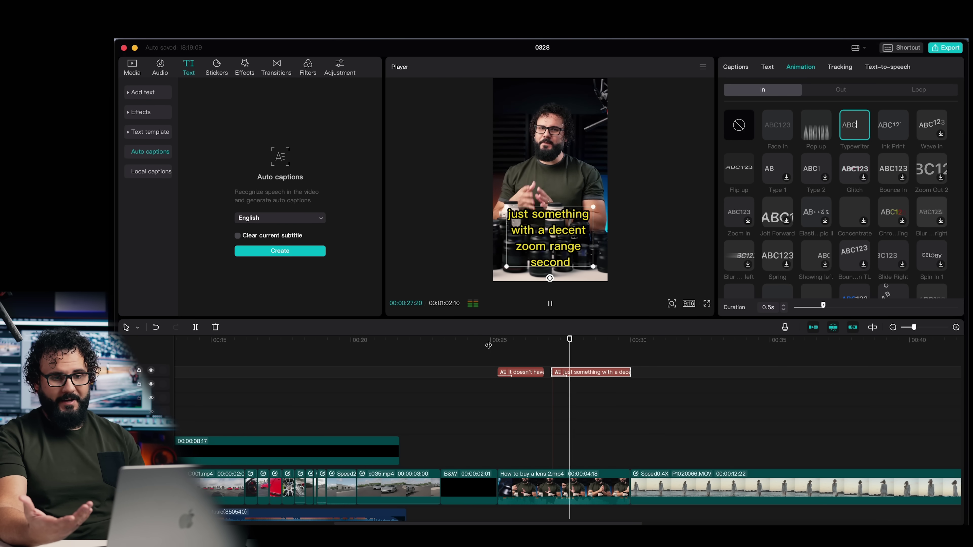
key(space)
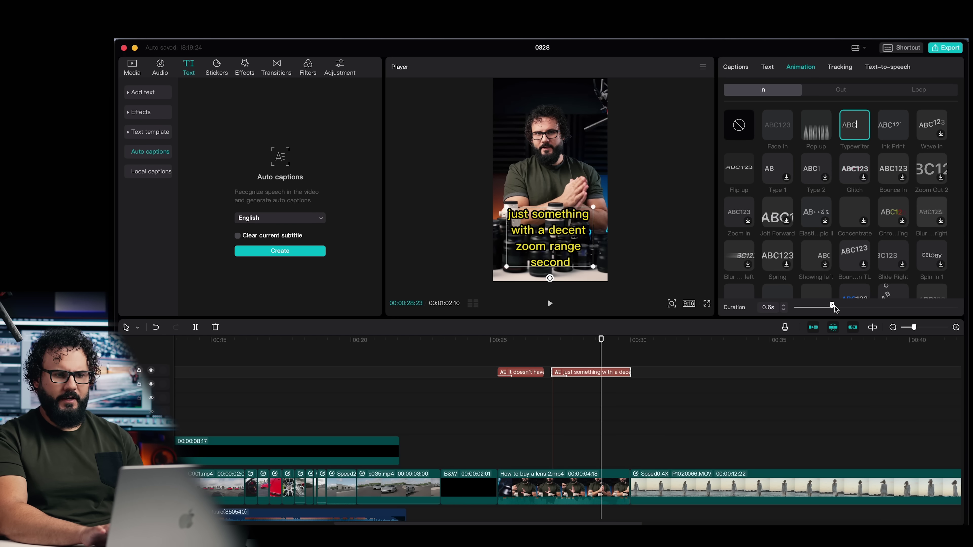
drag(834, 308, 877, 308)
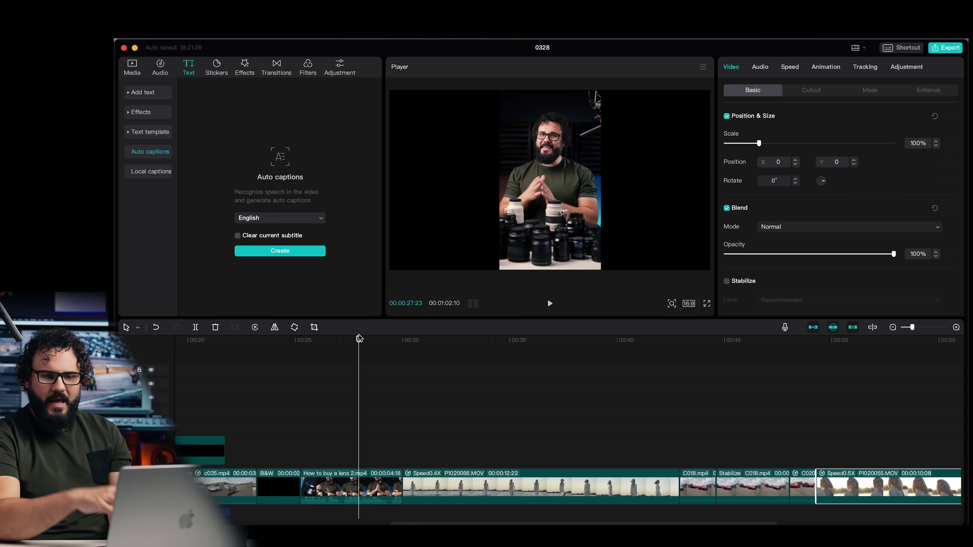
Turn on face enhancement for the P1020055.MOV portrait clip with Smooth at 100.
drag(830, 340, 890, 344)
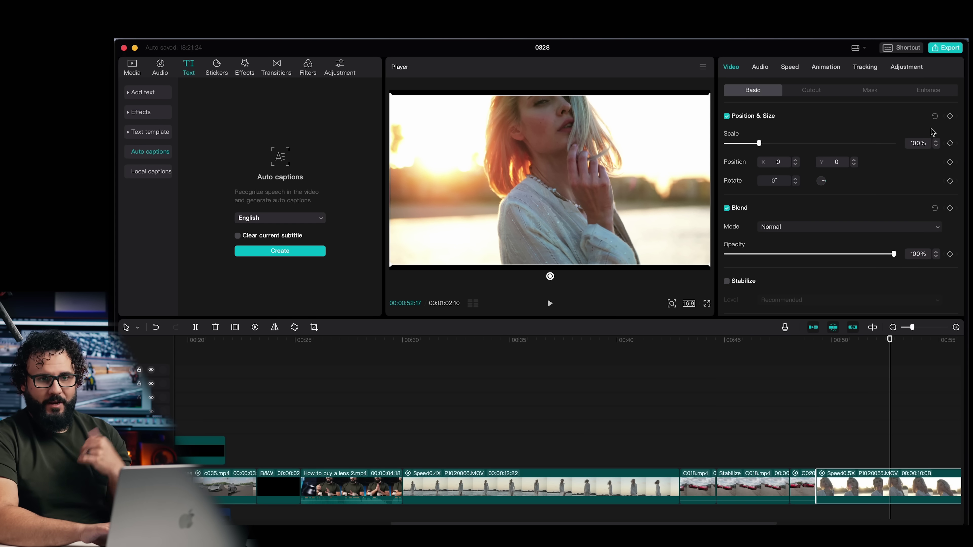
click(935, 91)
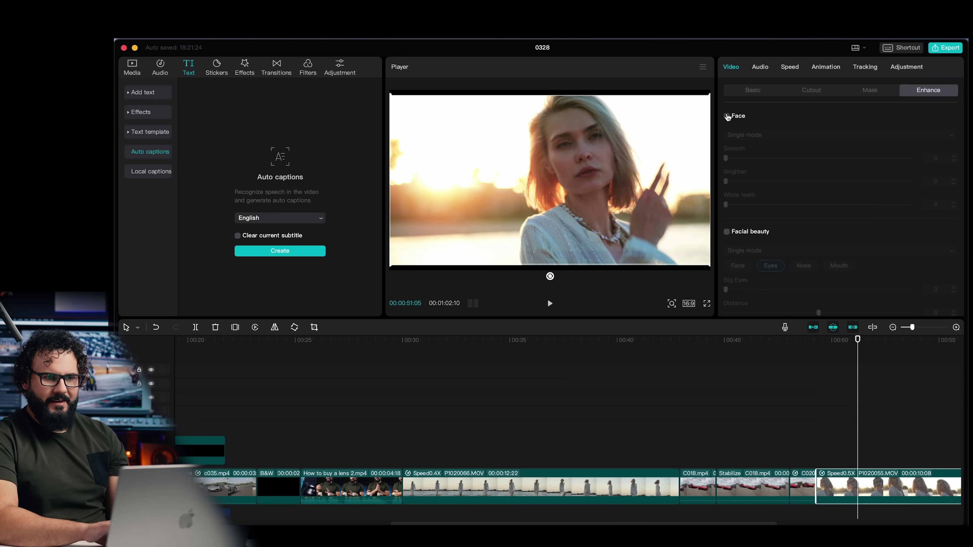
click(727, 116)
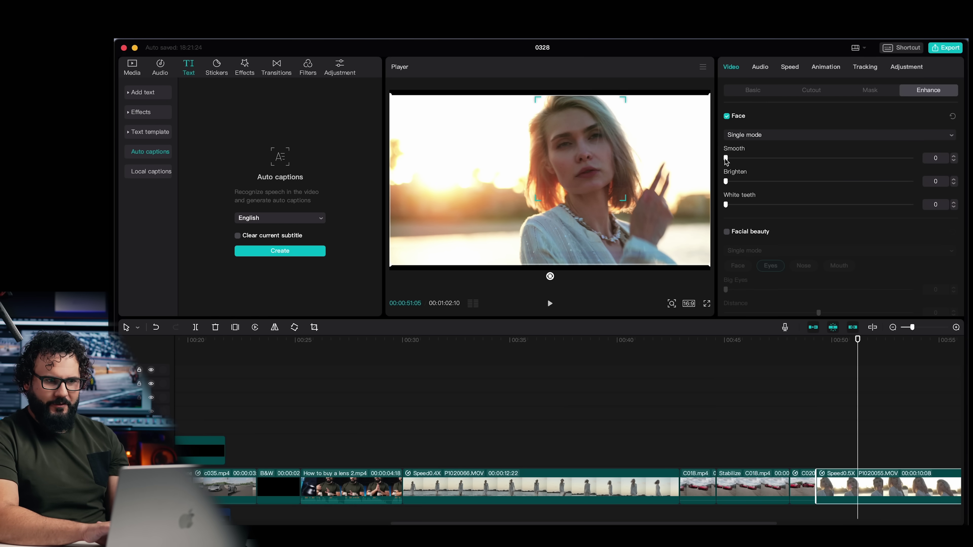
drag(761, 160, 948, 197)
Preview the smoothed portrait from about 49 seconds and test the brightening slider, leaving it unchanged.
click(818, 340)
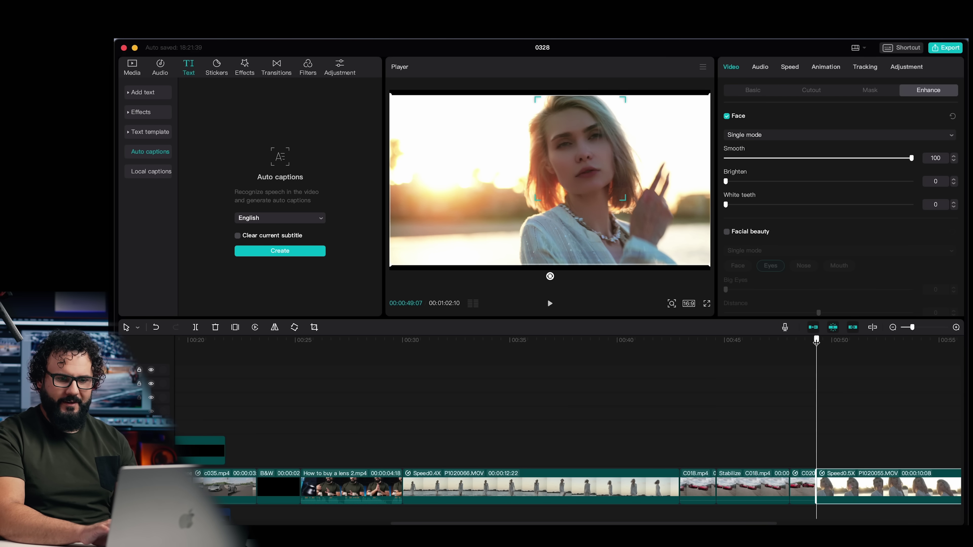
key(space)
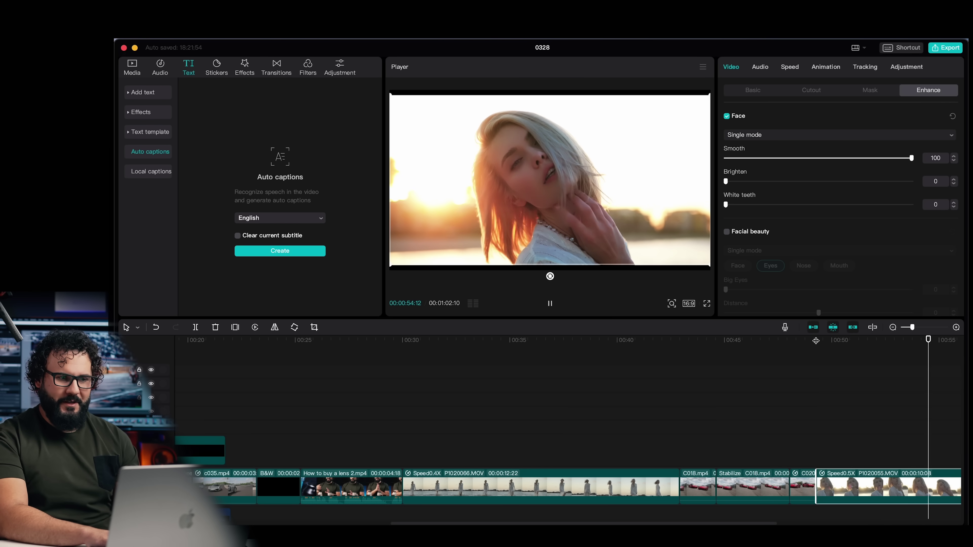
key(space)
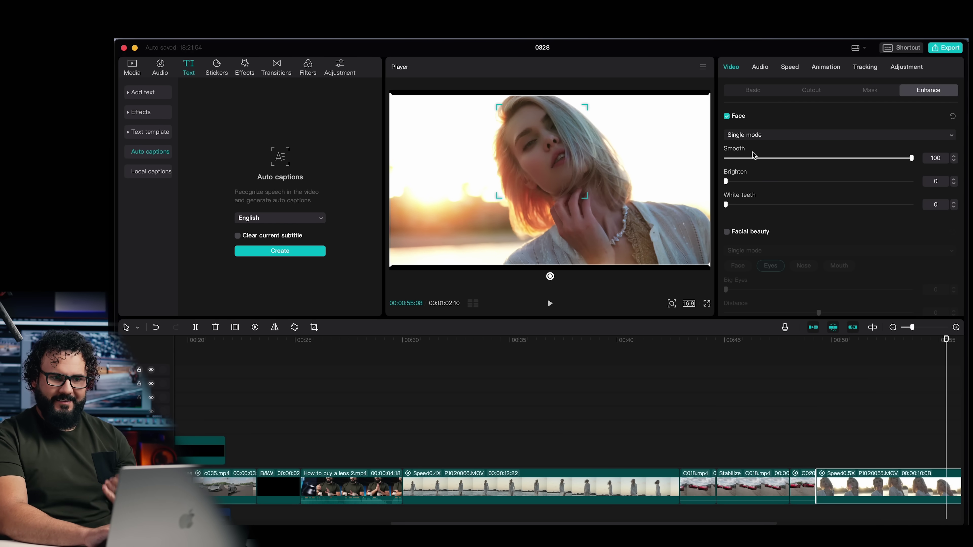
mouse_move(725, 181)
mouse_down()
mouse_move(908, 180)
mouse_move(715, 178)
mouse_up()
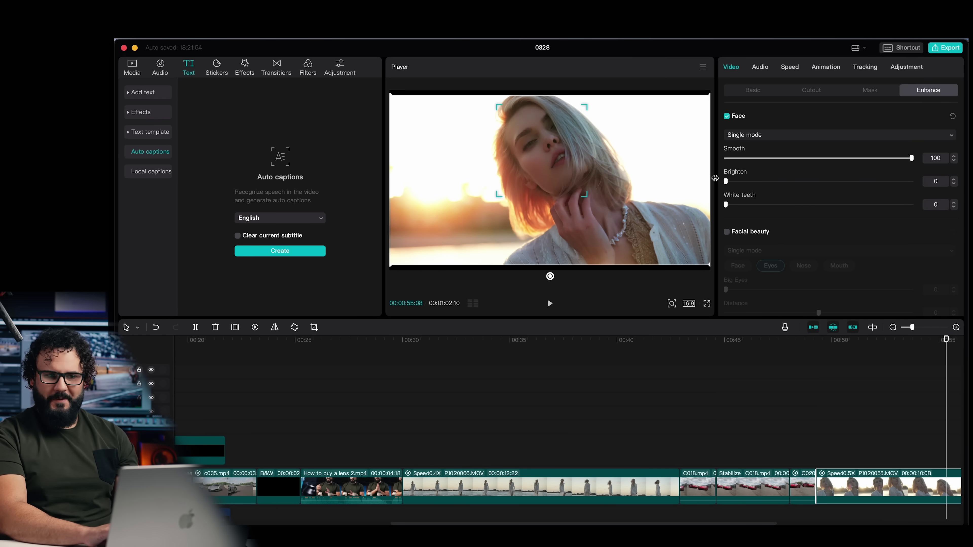
Enable Facial beauty and try the Face Shape slider, leaving it at 0.
click(726, 232)
scroll(850, 245, down, 3)
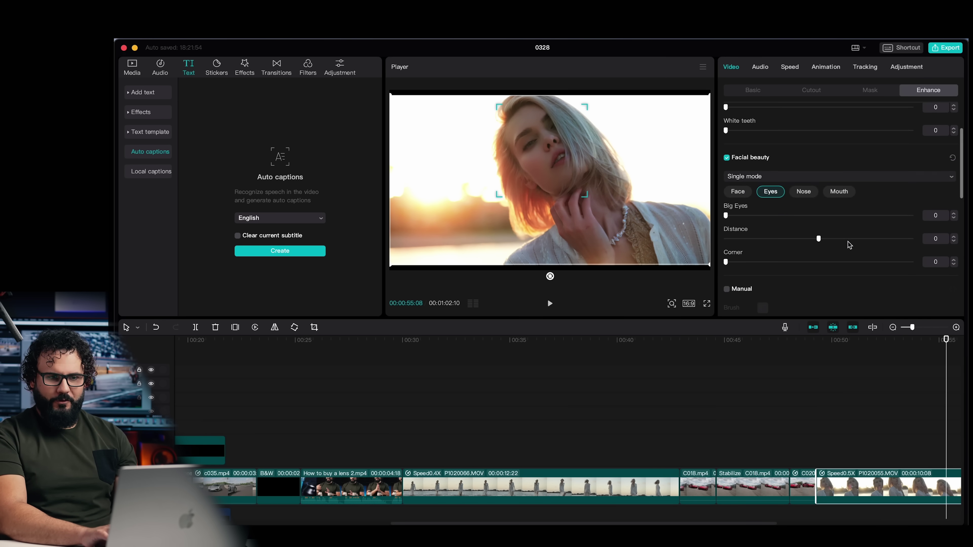
click(737, 192)
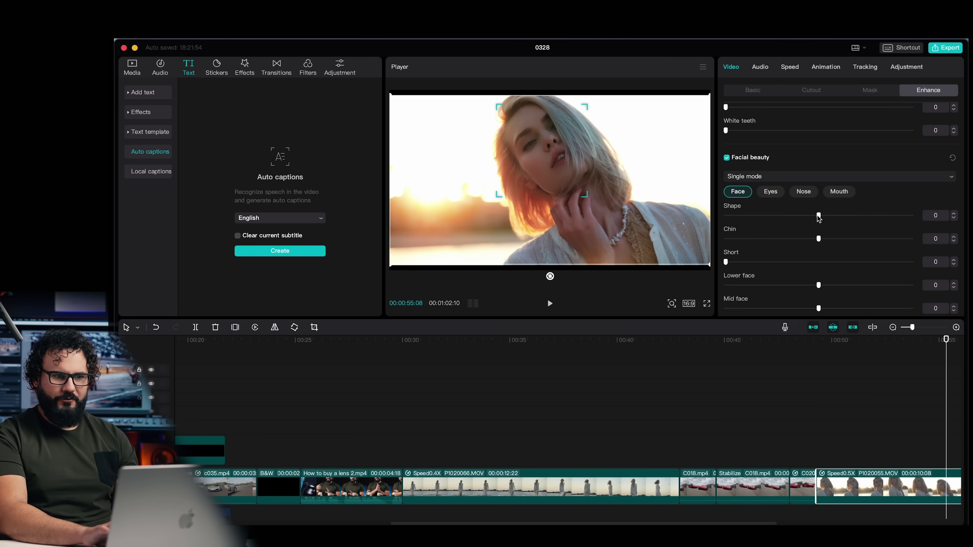
mouse_move(818, 218)
mouse_down()
mouse_move(850, 215)
mouse_move(819, 215)
mouse_up()
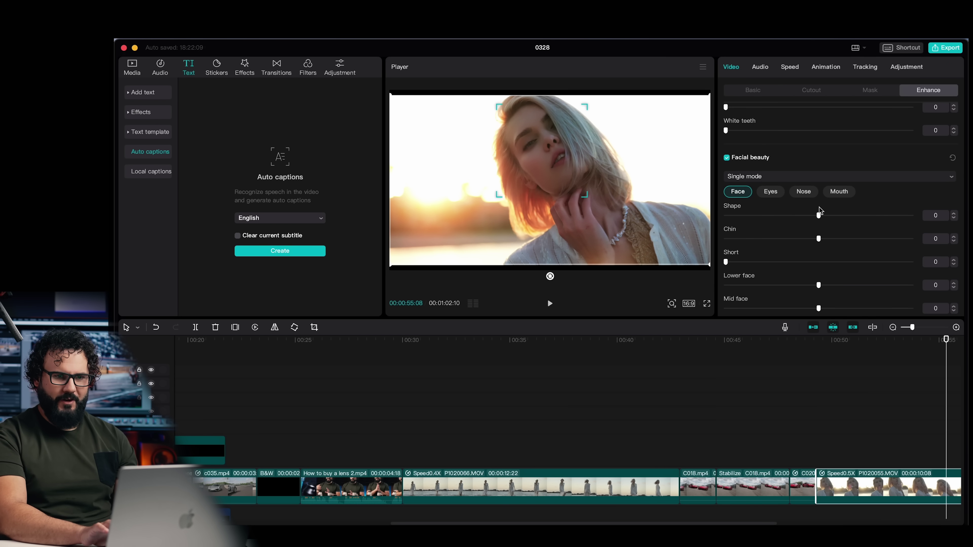
scroll(834, 279, down, 5)
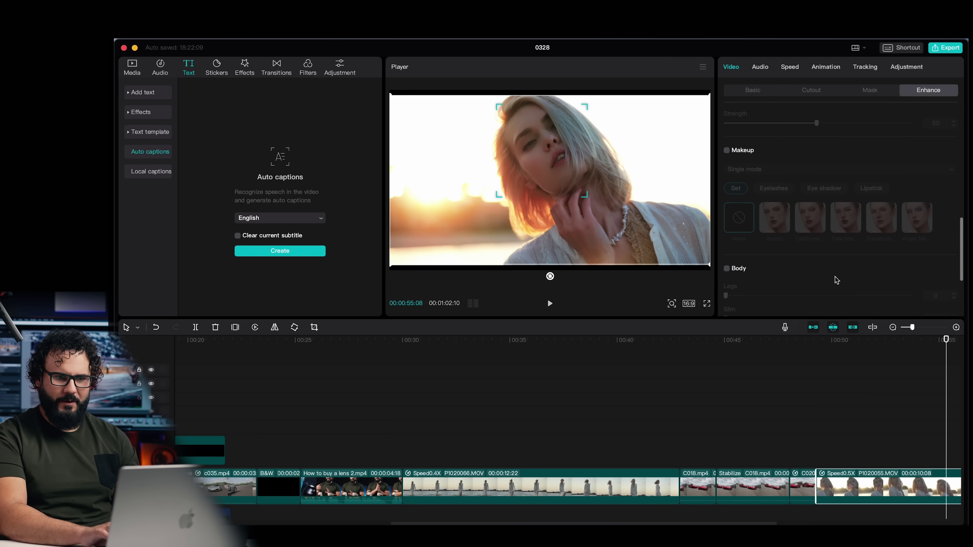